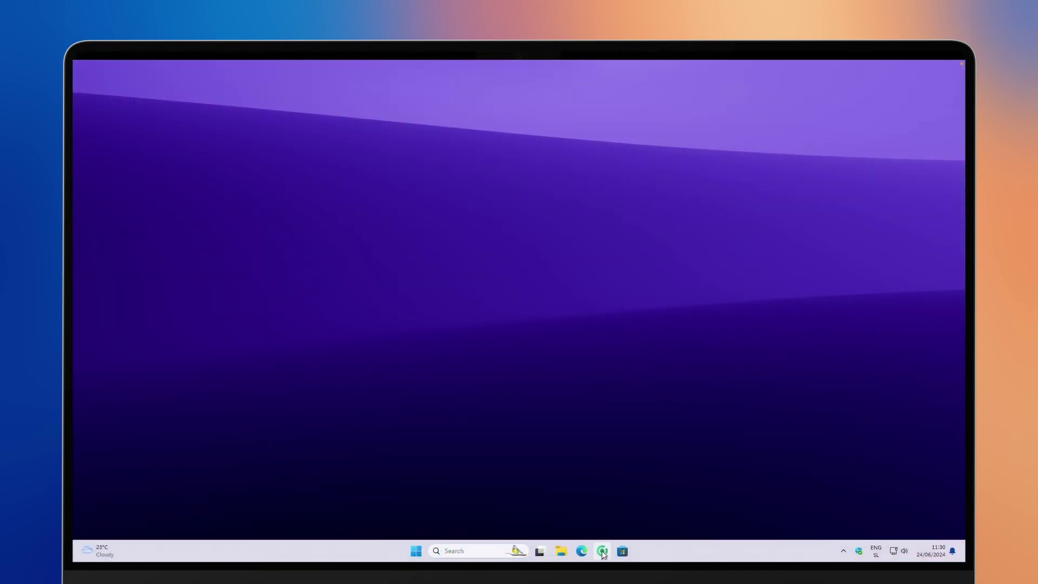
Open startallback.com in the browser and download the StartAllBack v3.7.10 installer to the Downloads folder
click(602, 551)
click(273, 90)
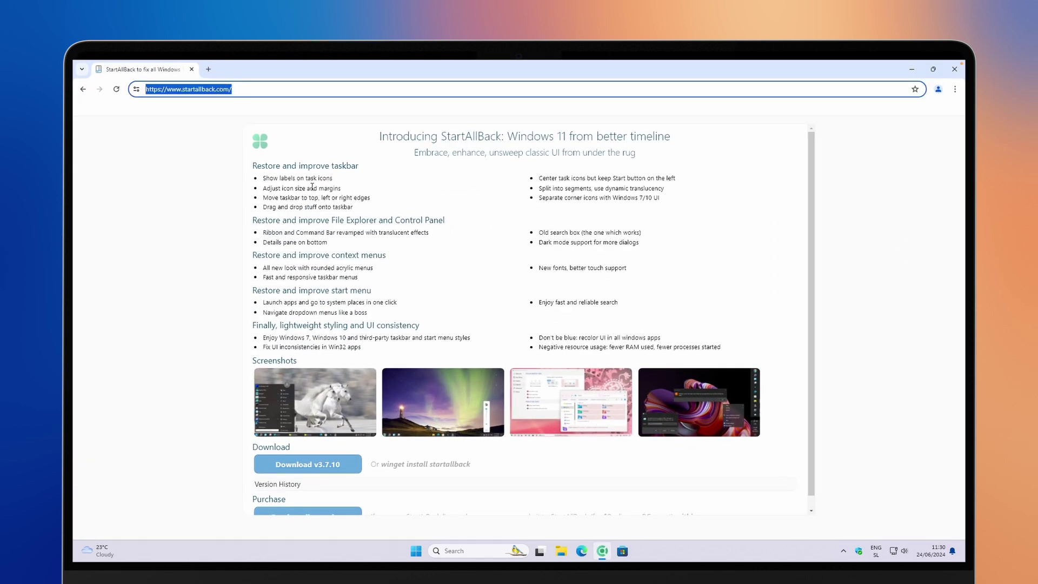
click(467, 209)
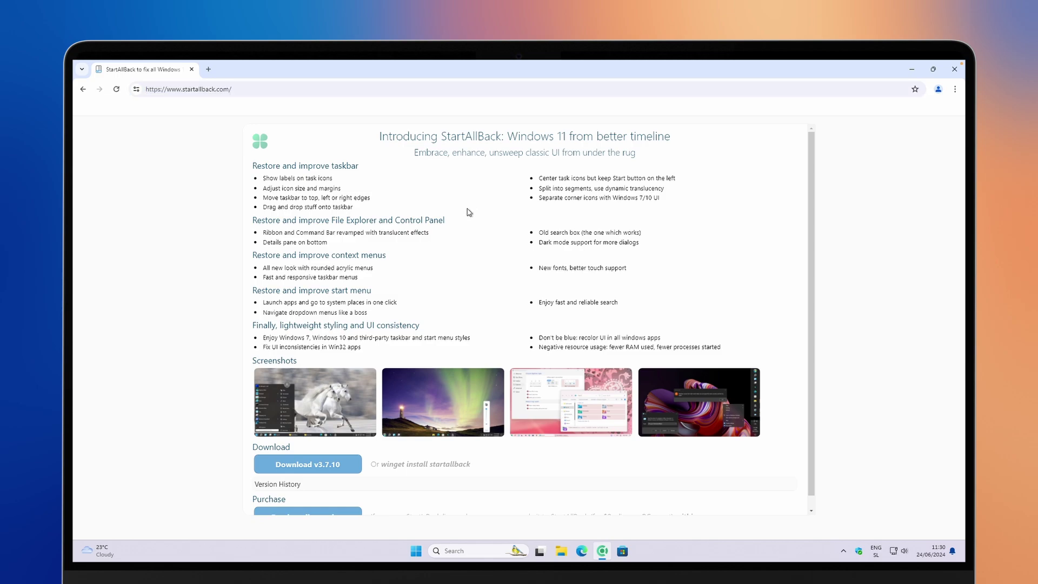
click(332, 465)
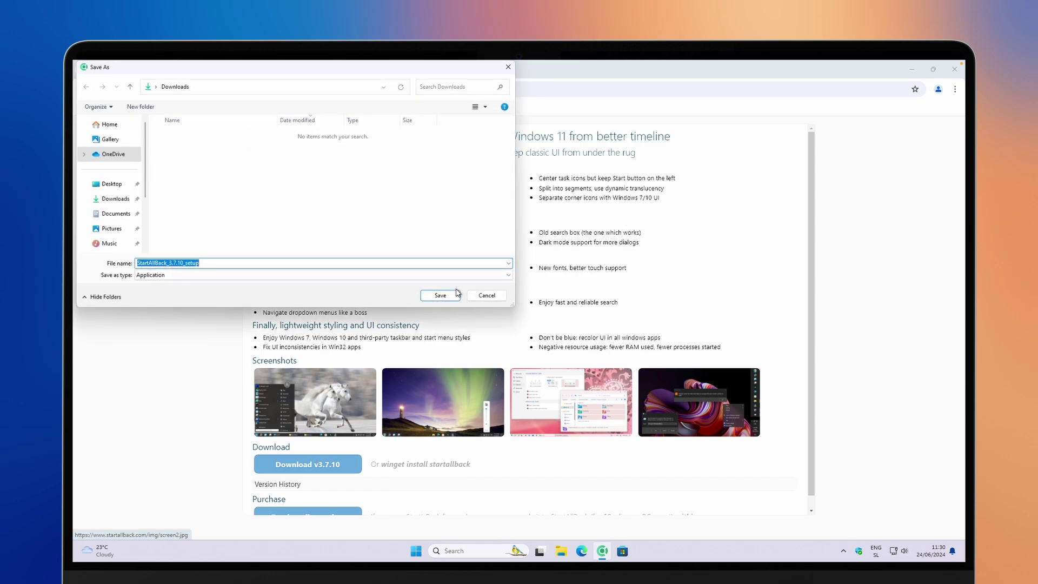
click(430, 288)
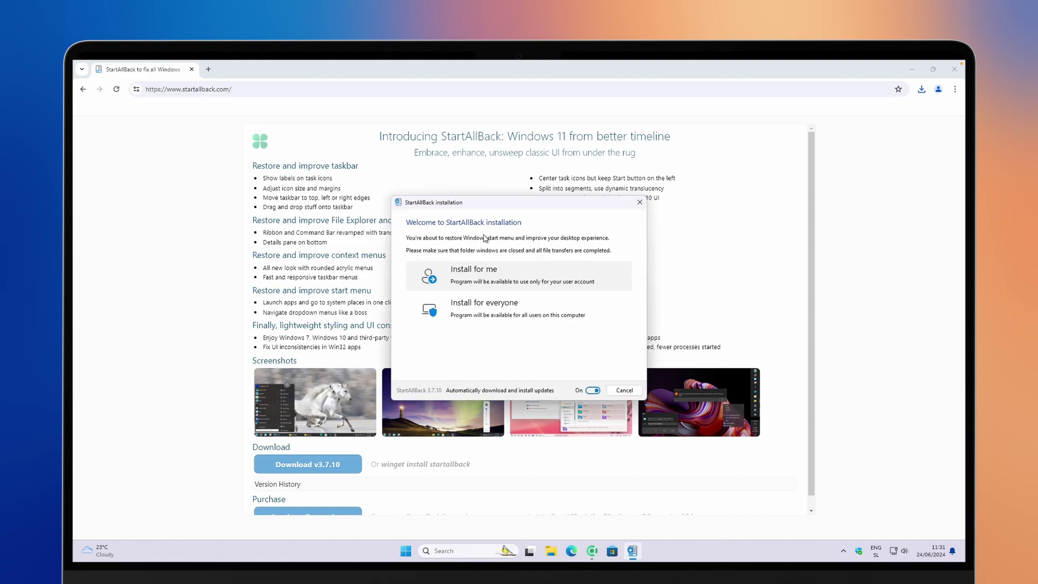
Install StartAllBack for everyone, allowing it to make changes to the device, and apply the Proper 11 theme
click(505, 303)
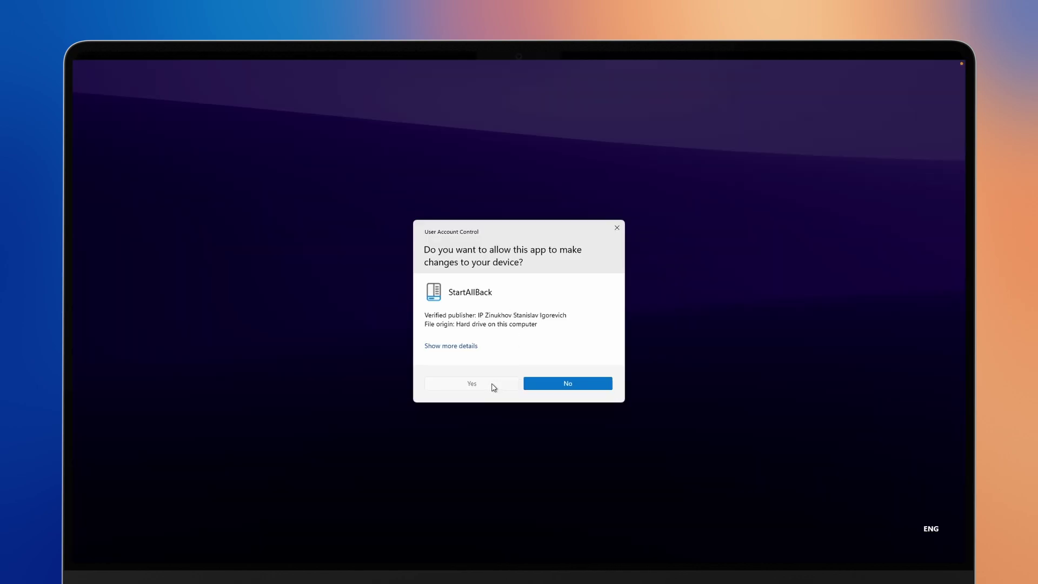
click(492, 386)
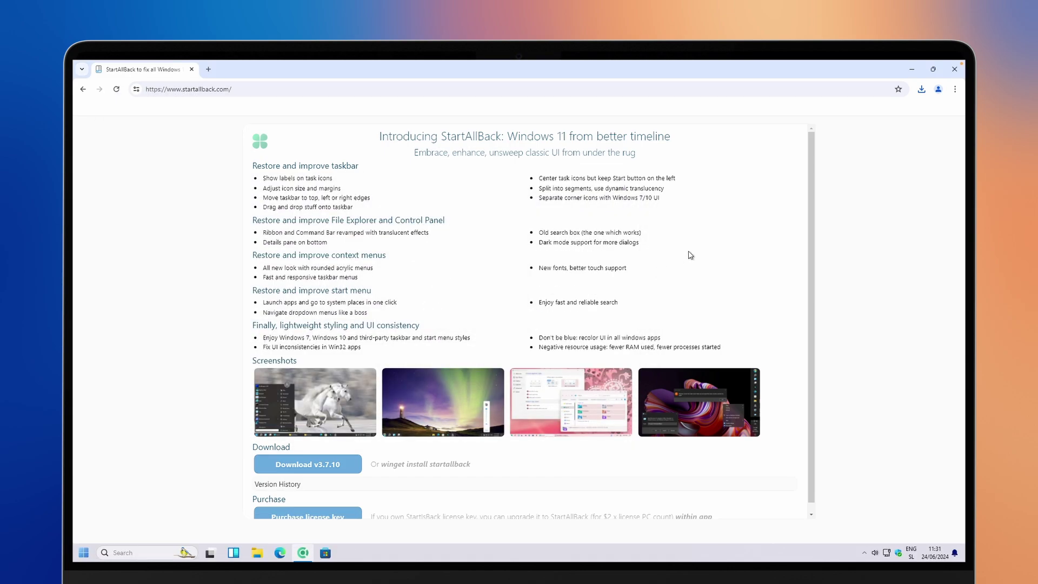
click(912, 69)
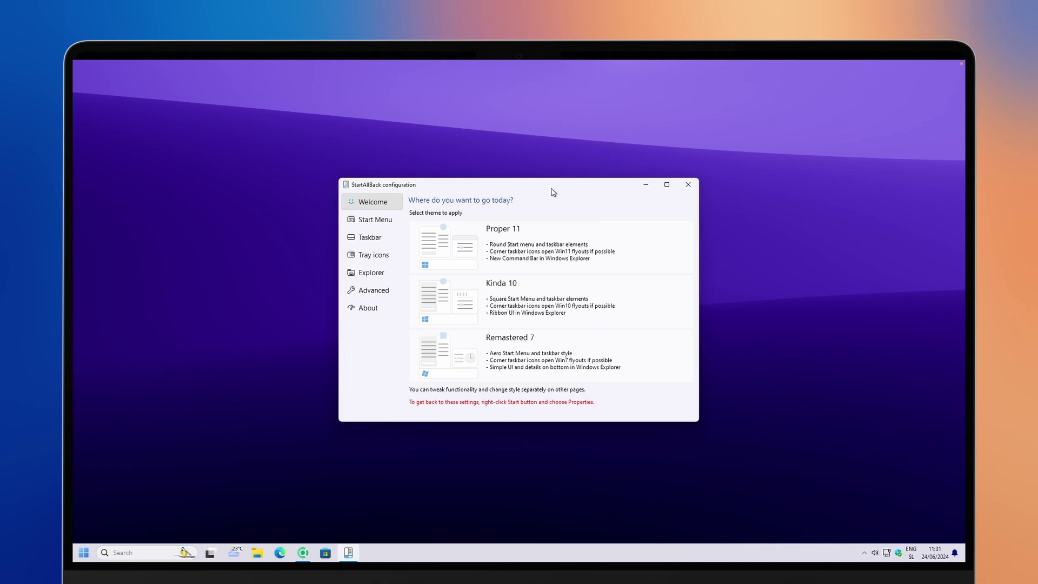
click(517, 233)
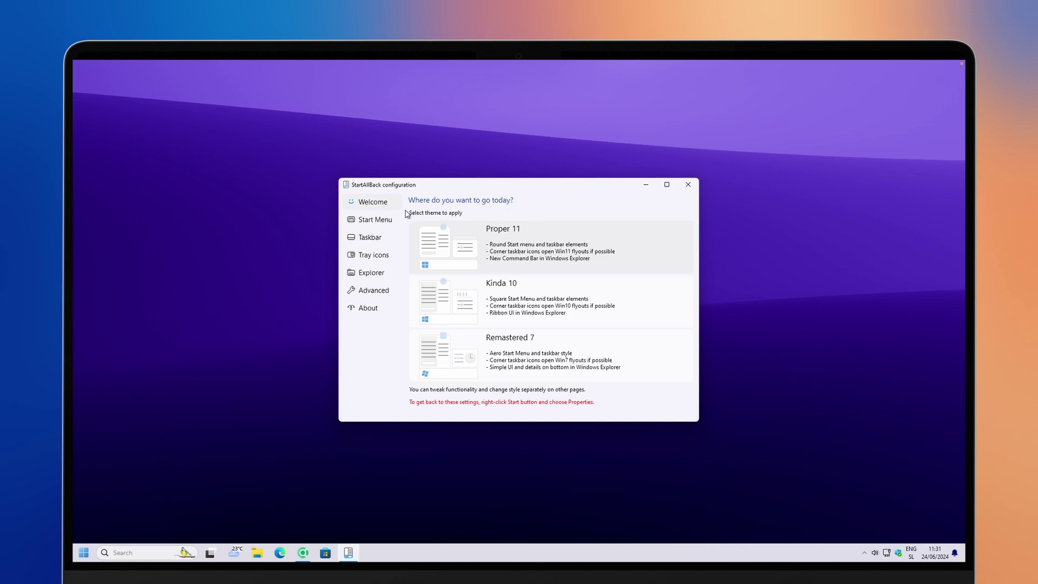
Set the taskbar's icon size to L and icon margins to L, keeping the Default visual style
click(387, 238)
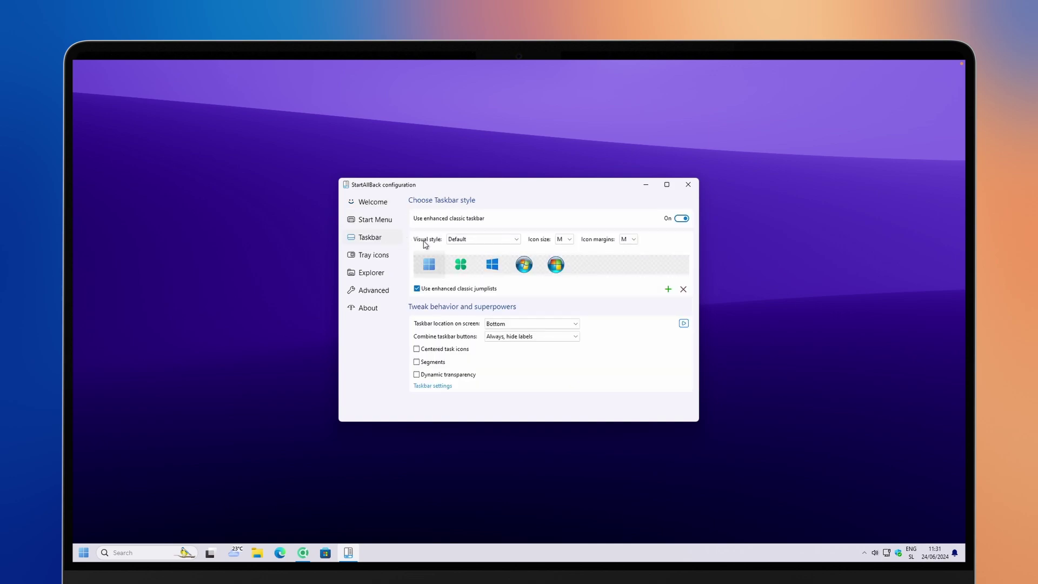
click(466, 239)
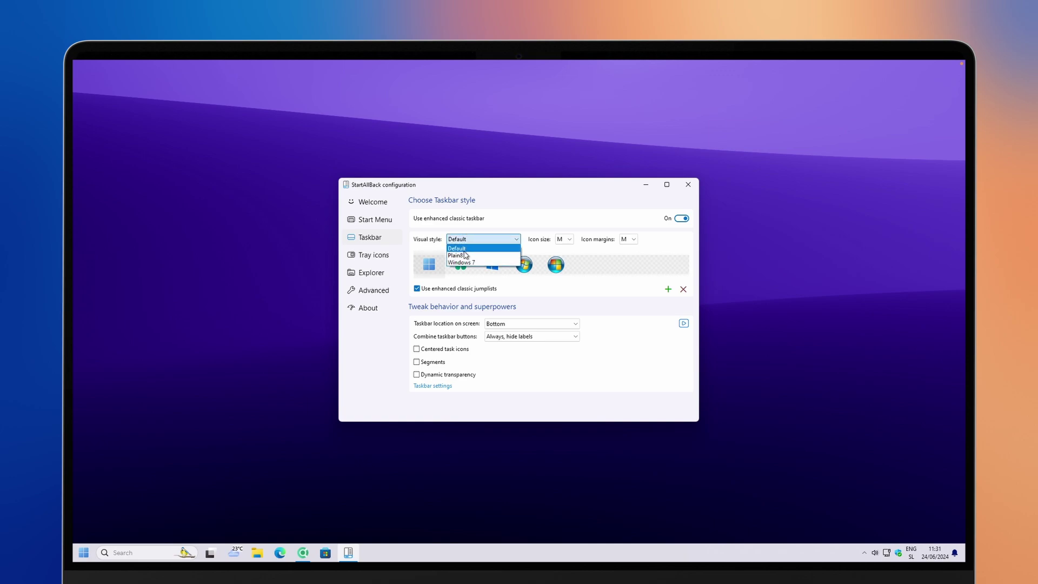
click(479, 231)
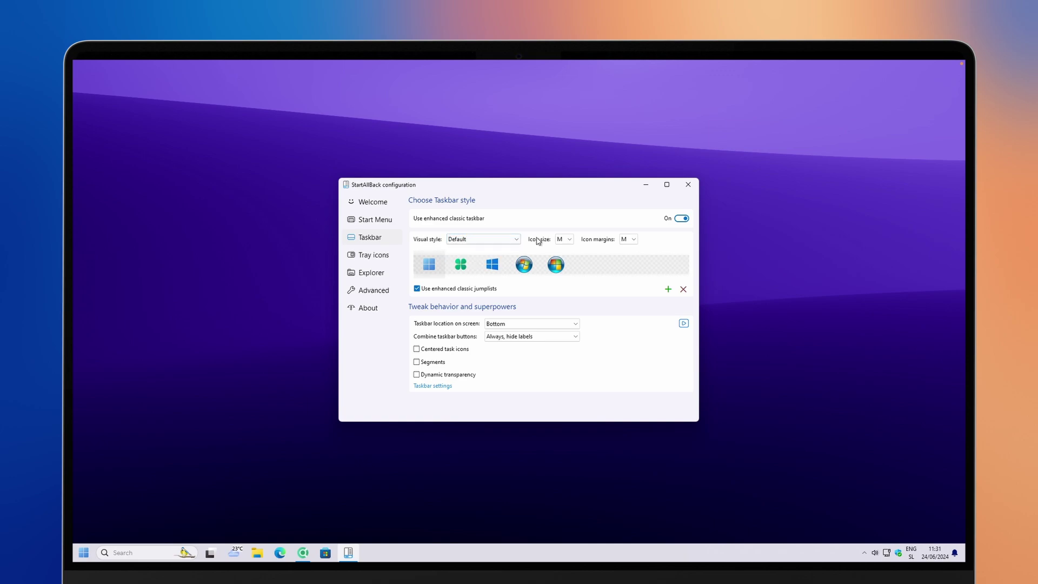
click(567, 243)
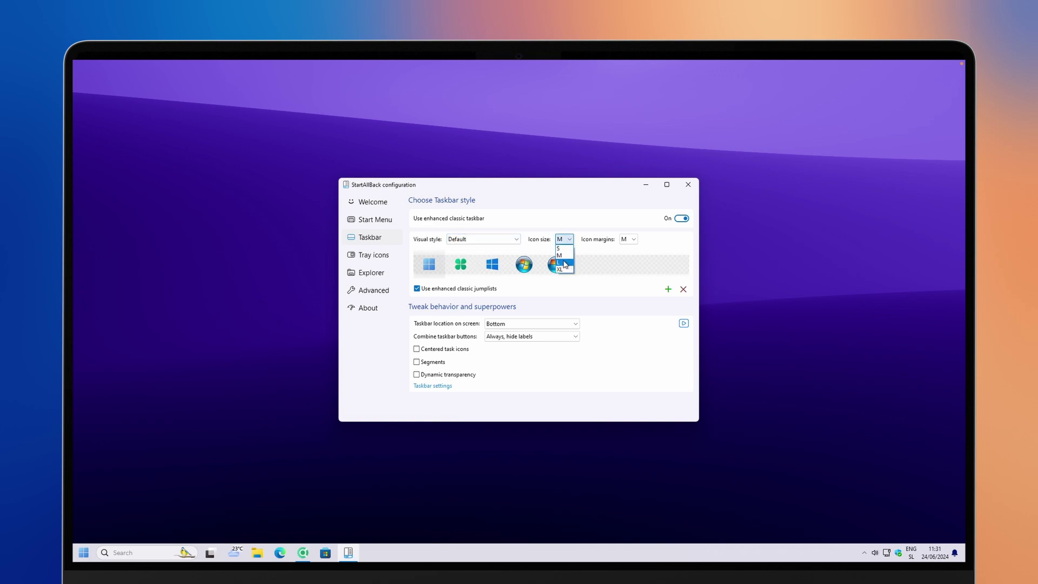
click(565, 264)
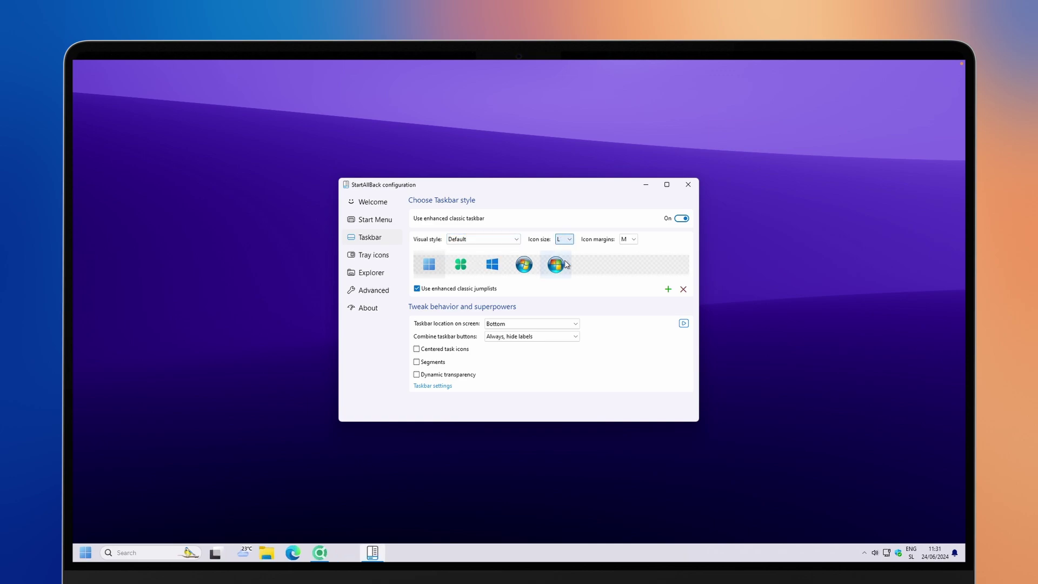
click(627, 240)
click(631, 273)
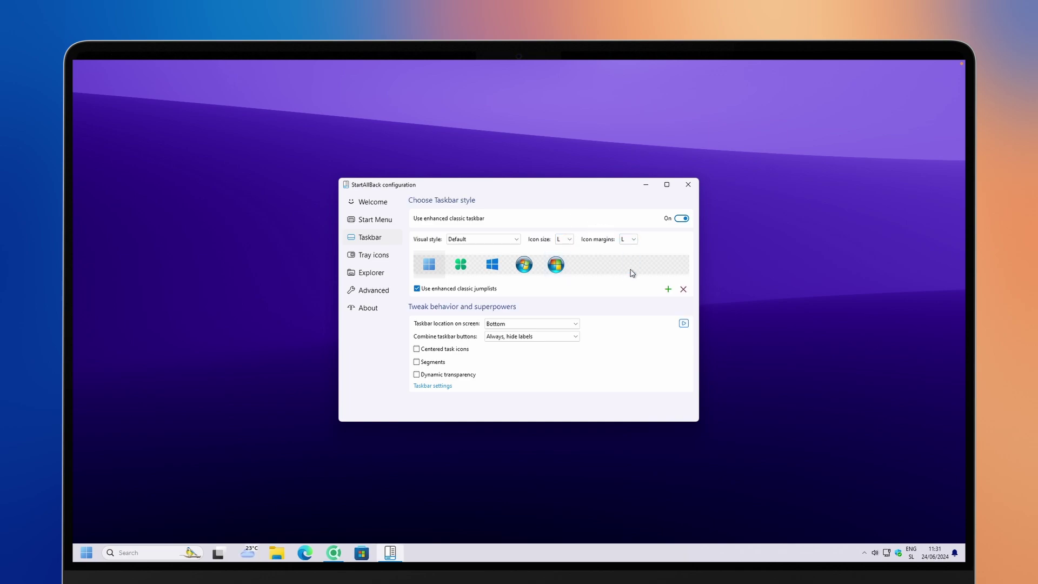
Enable centered task icons, dynamic transparency and segments for the taskbar, with segments set to Just central segment
click(434, 349)
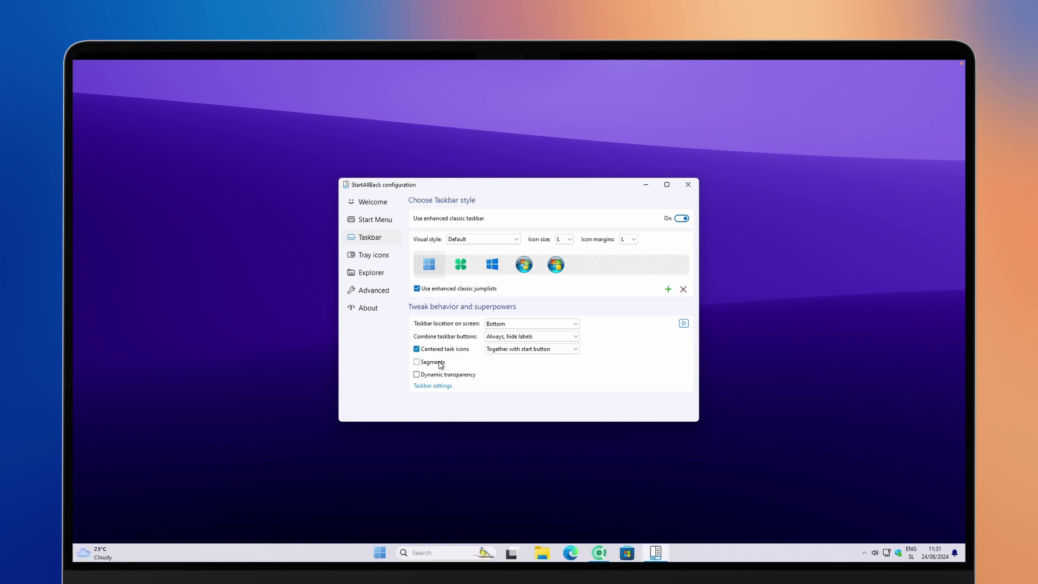
click(441, 362)
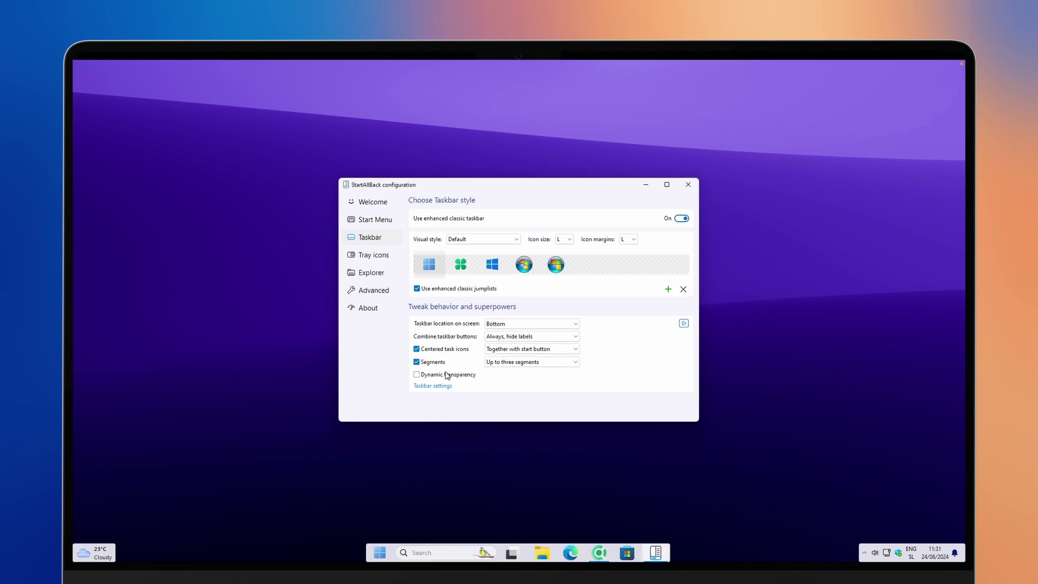
click(448, 375)
click(502, 362)
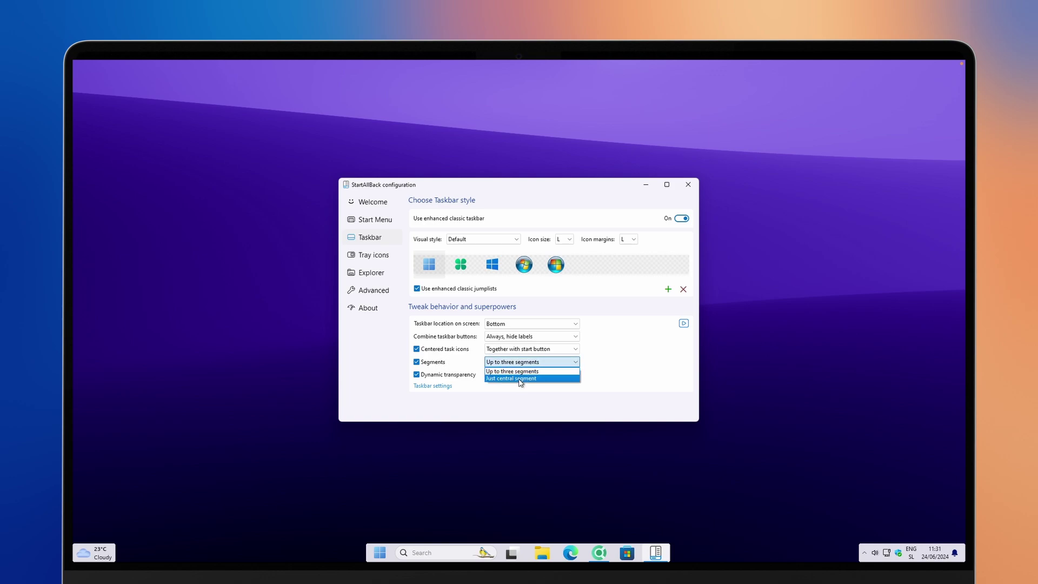
click(519, 379)
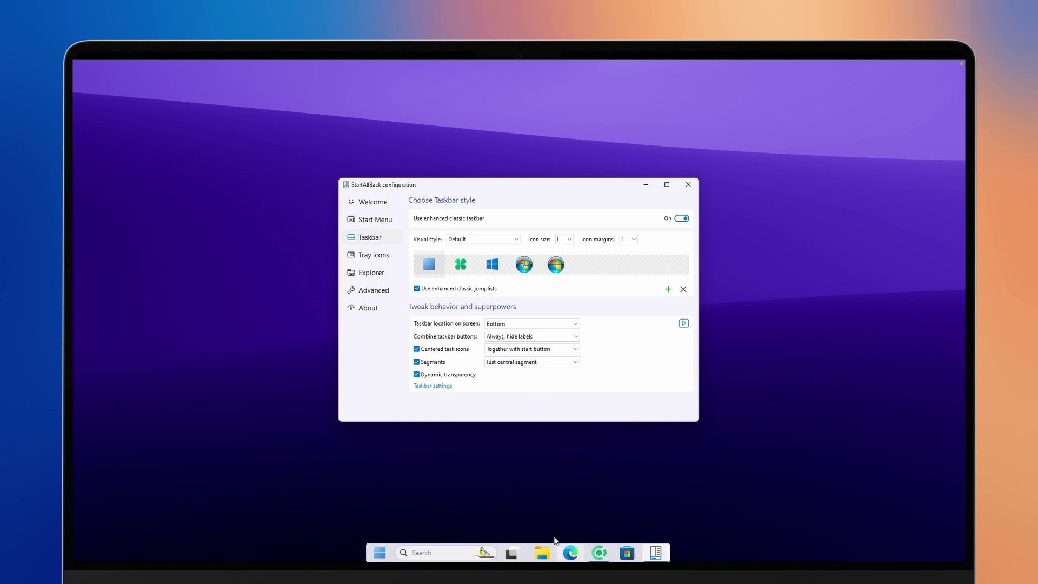
Enable custom start menu and taskbar coloring, switch both to the outlined-droplet effect, and check the Start menu
click(388, 292)
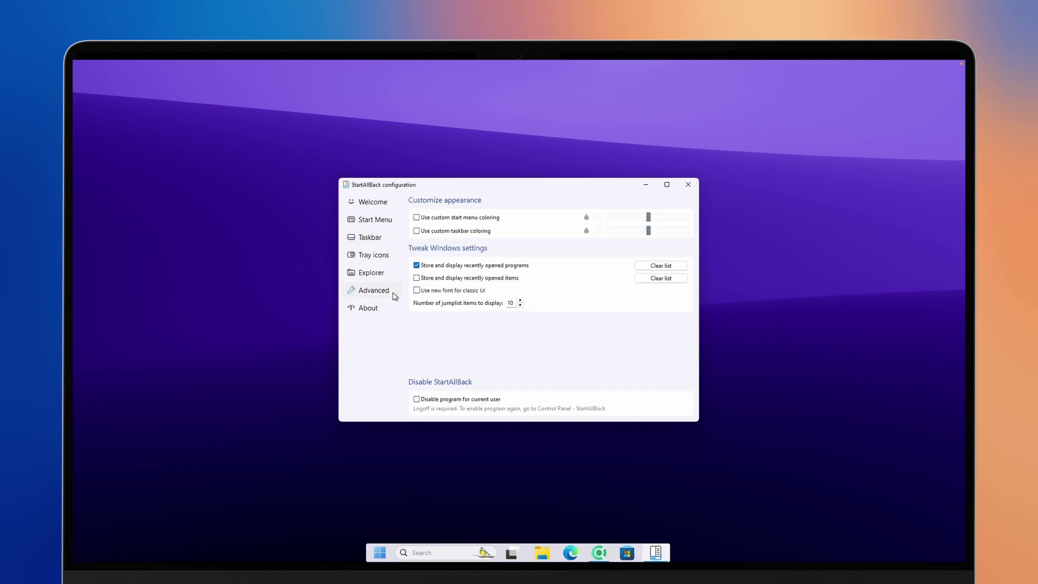
click(416, 217)
click(417, 231)
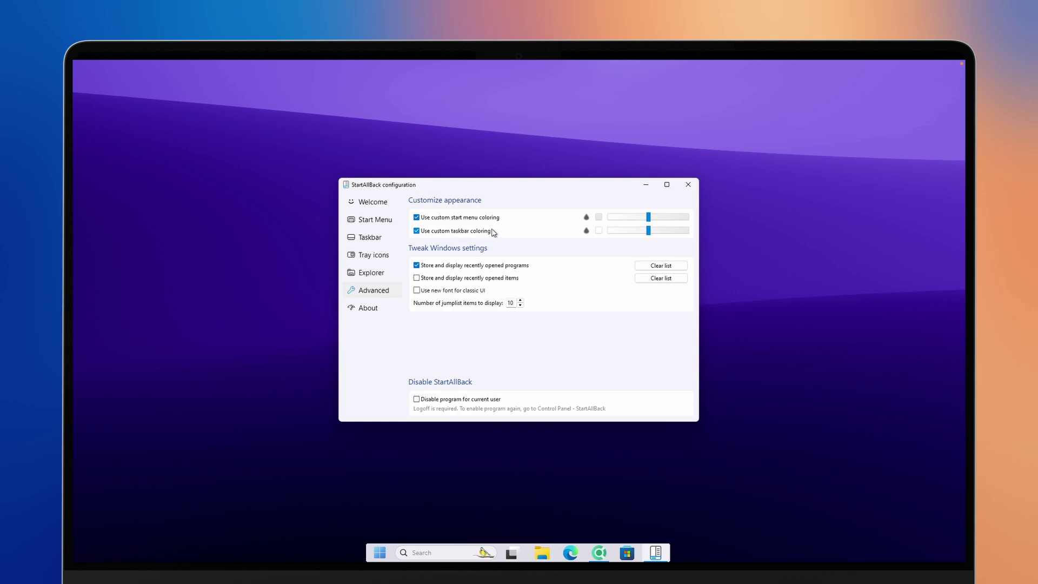
click(586, 218)
click(595, 227)
click(587, 230)
click(601, 244)
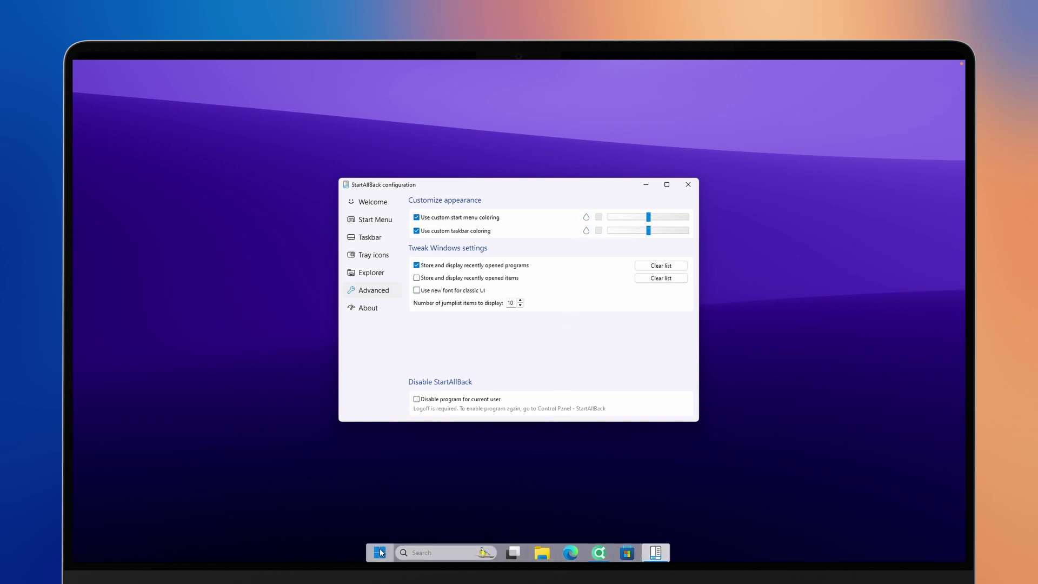
click(380, 552)
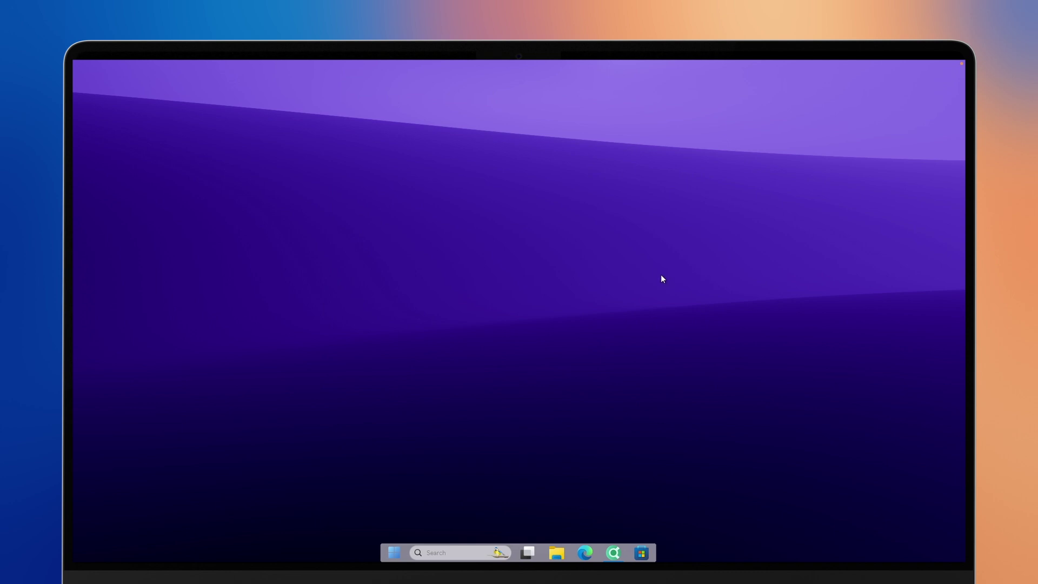
Open rainmeter.net in a new browser tab and download the Rainmeter 4.5.18 installer to the Downloads folder
click(614, 553)
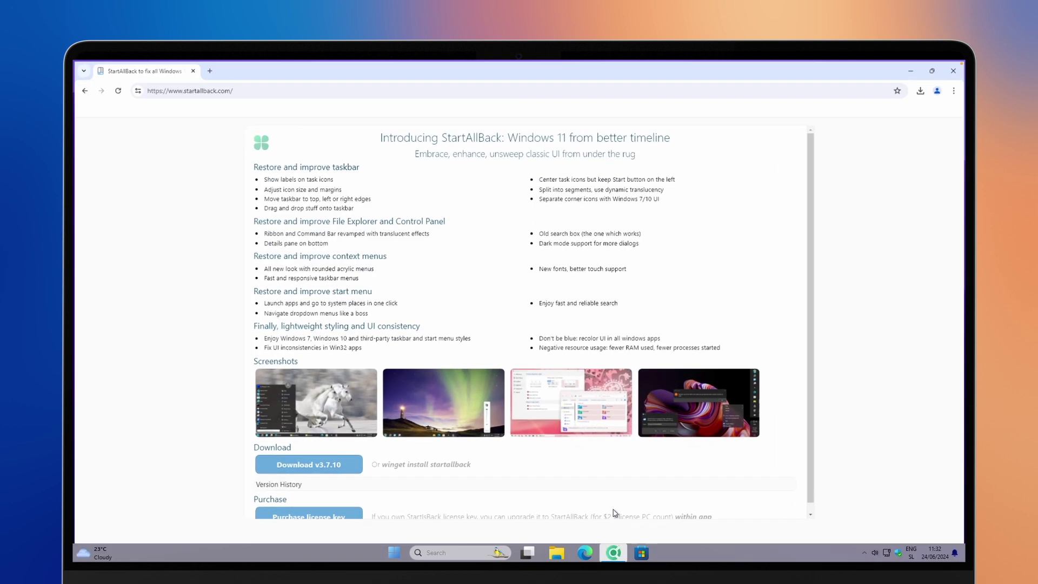
click(208, 69)
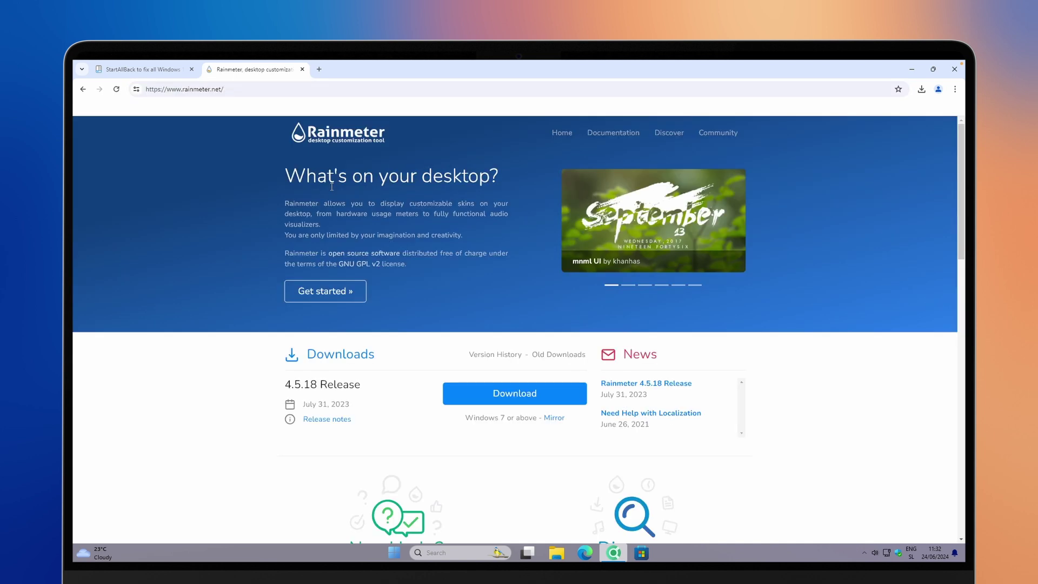
click(508, 396)
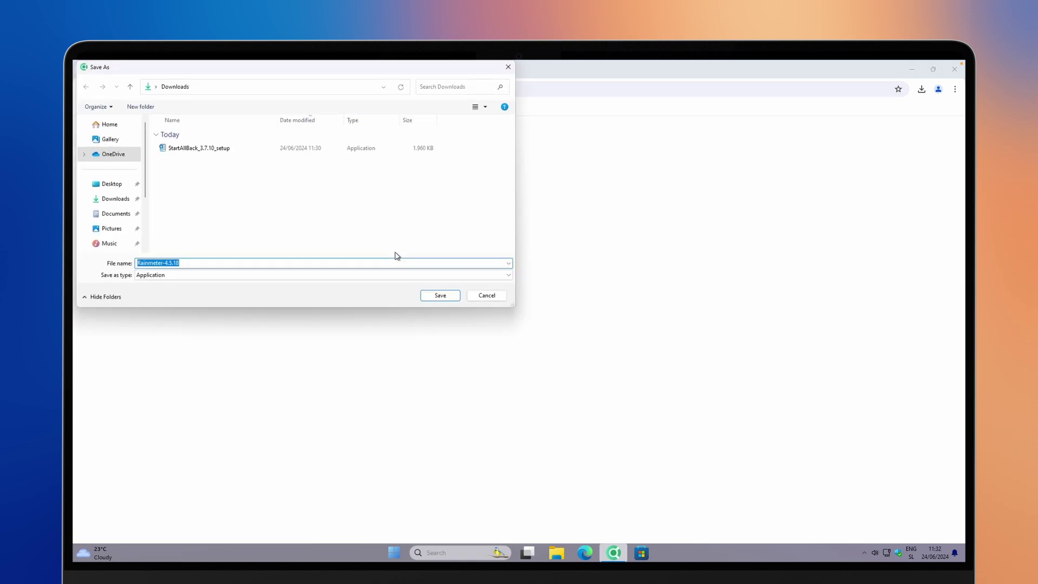
click(440, 296)
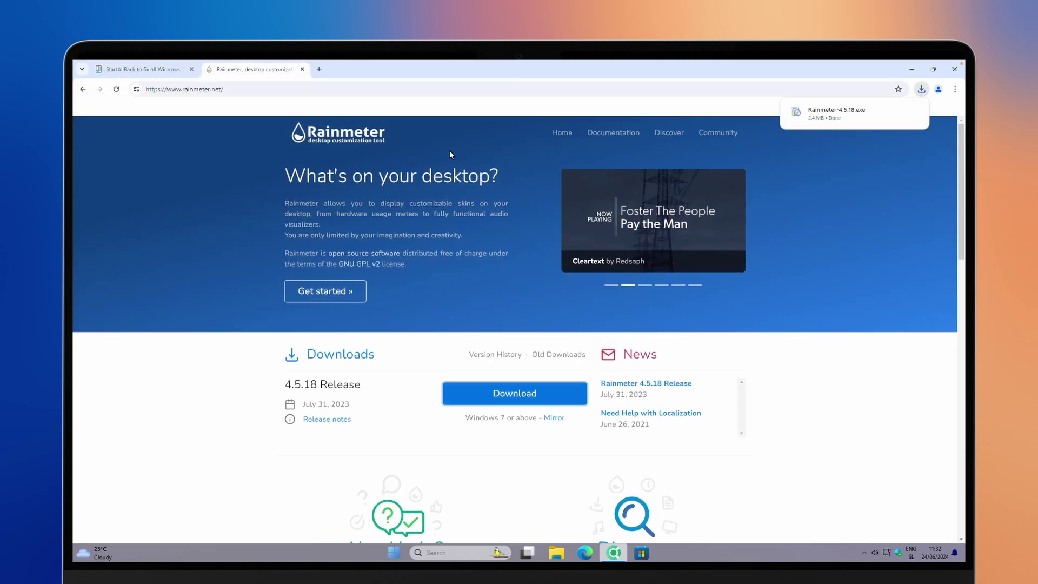
Search the web for montereyrainmeter in a new tab and open the MontereyRainmeter repository on GitHub
click(319, 69)
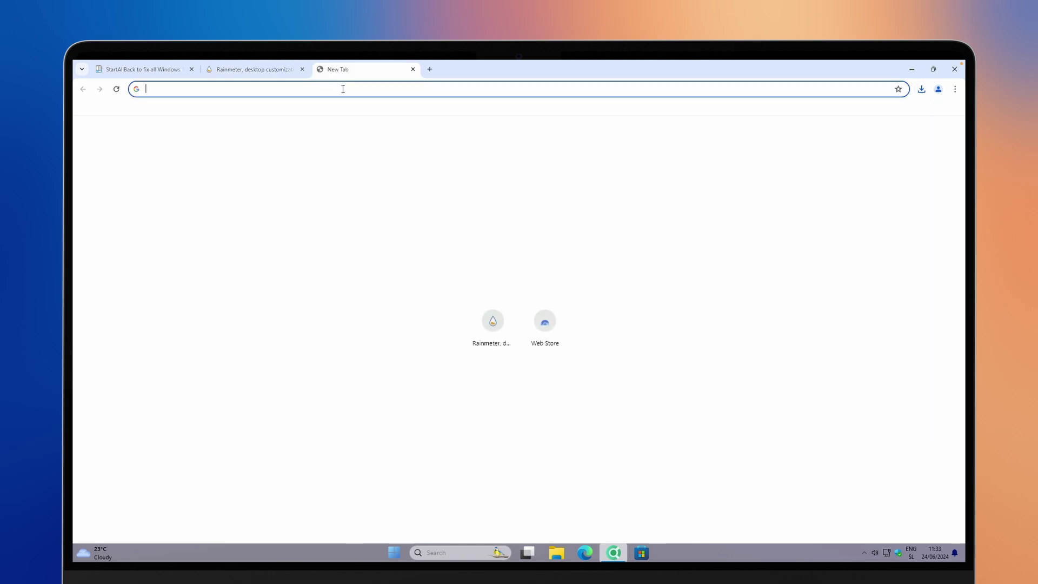
text(montereyrainmeter)
key(Return)
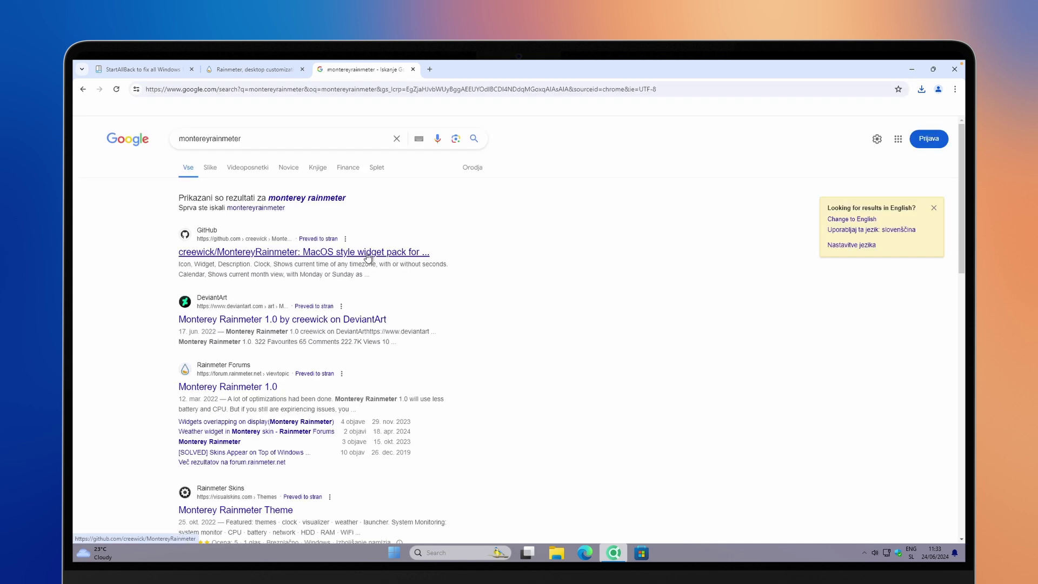
click(368, 256)
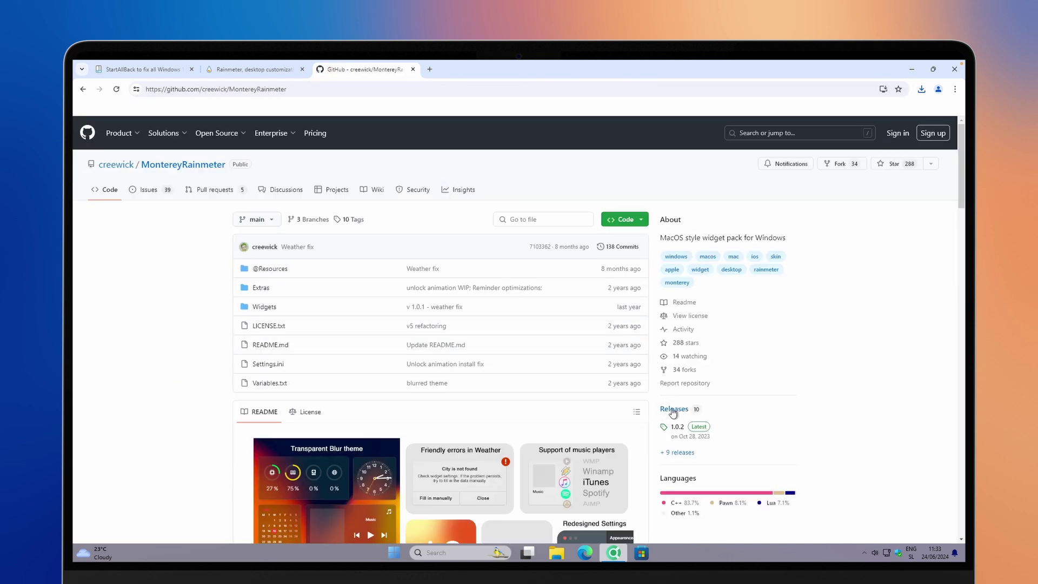
Download Monterey_1.0.2.rmskin from the repository's latest release, saving it under the suggested name
click(674, 409)
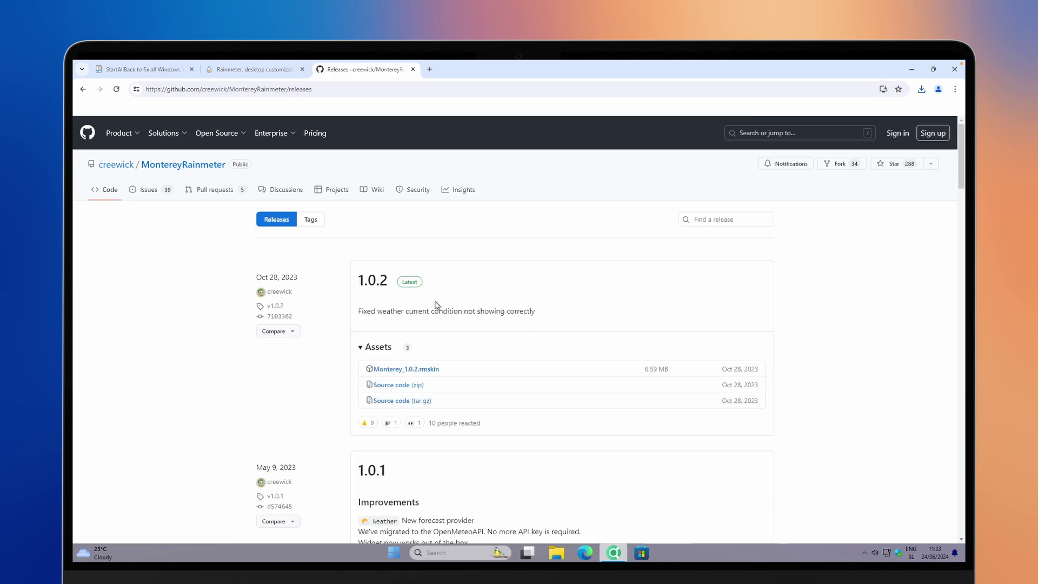
click(427, 370)
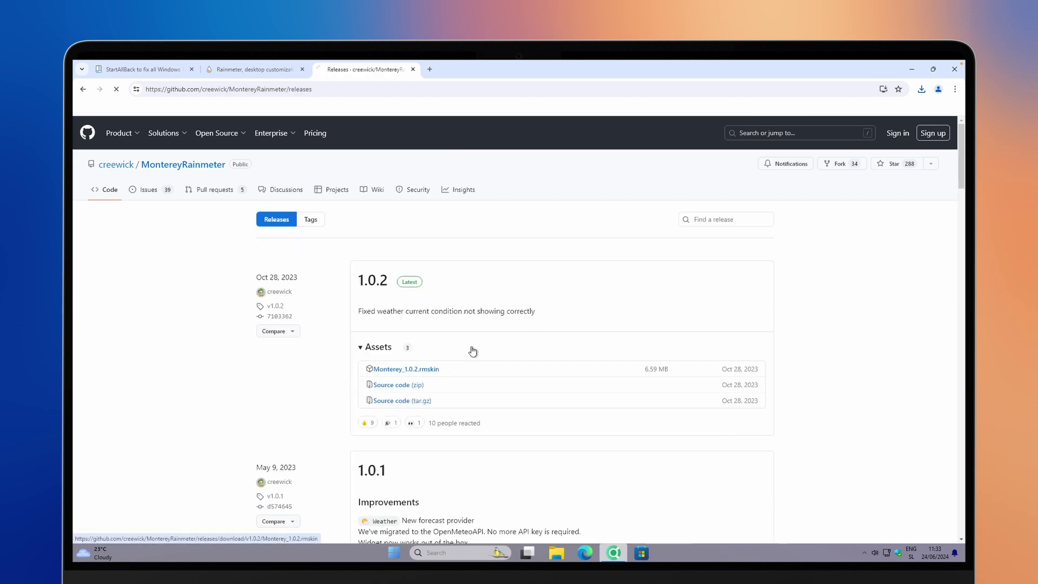
key(Return)
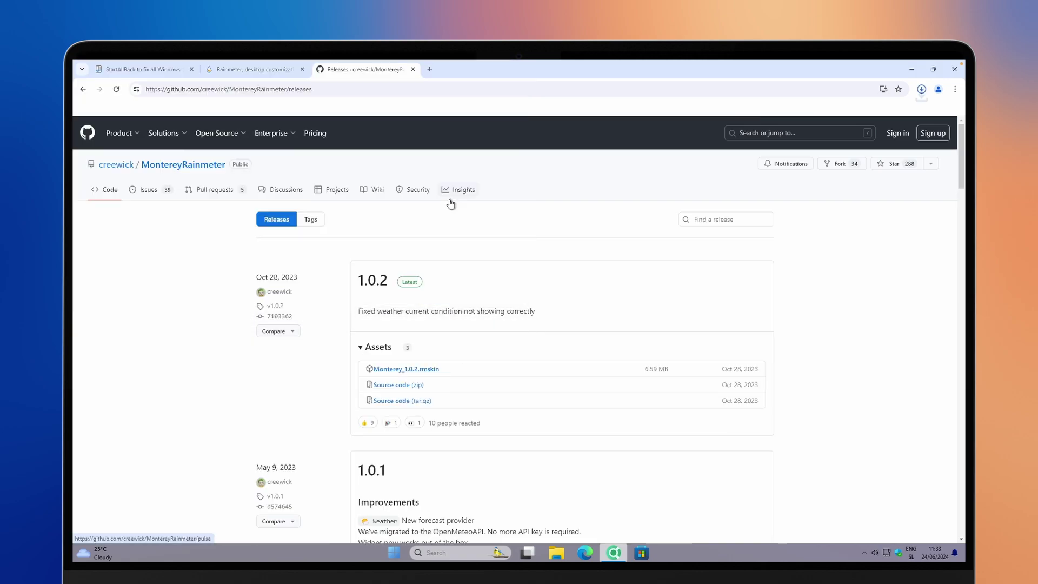
Search the web for droptopfour in a new browser tab
click(429, 70)
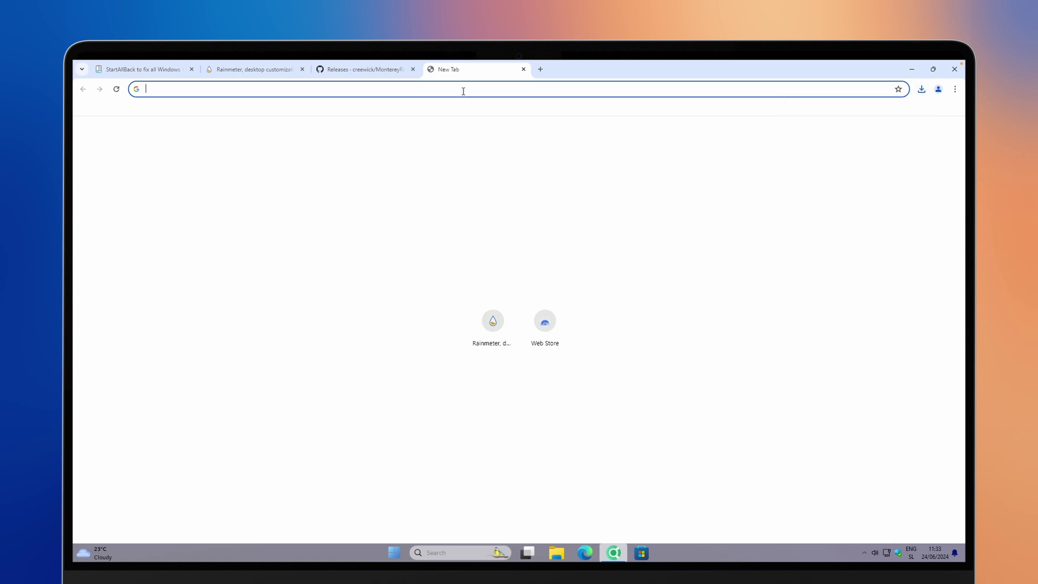
text(d)
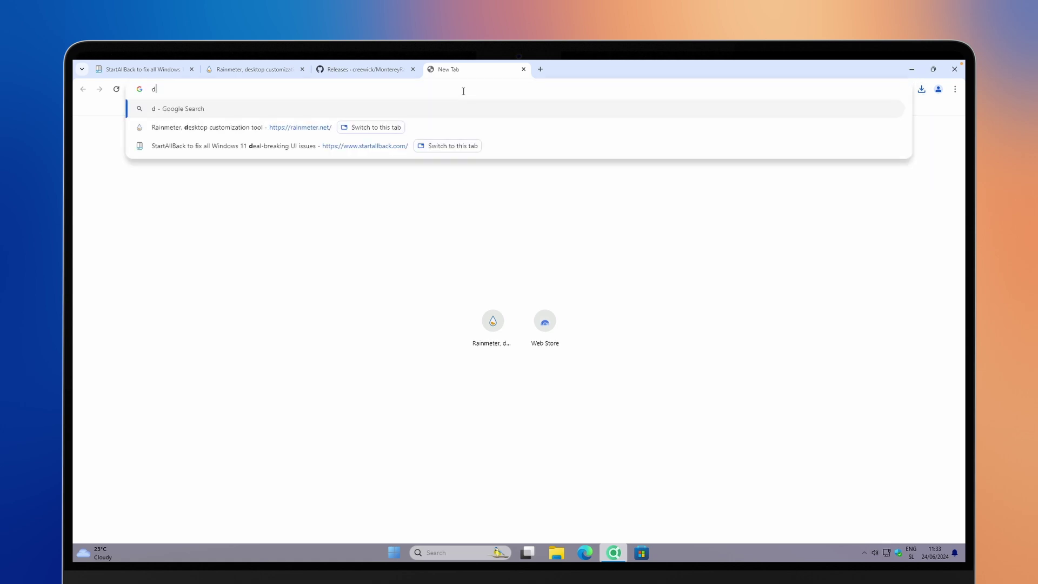
text(roptopfour)
key(Return)
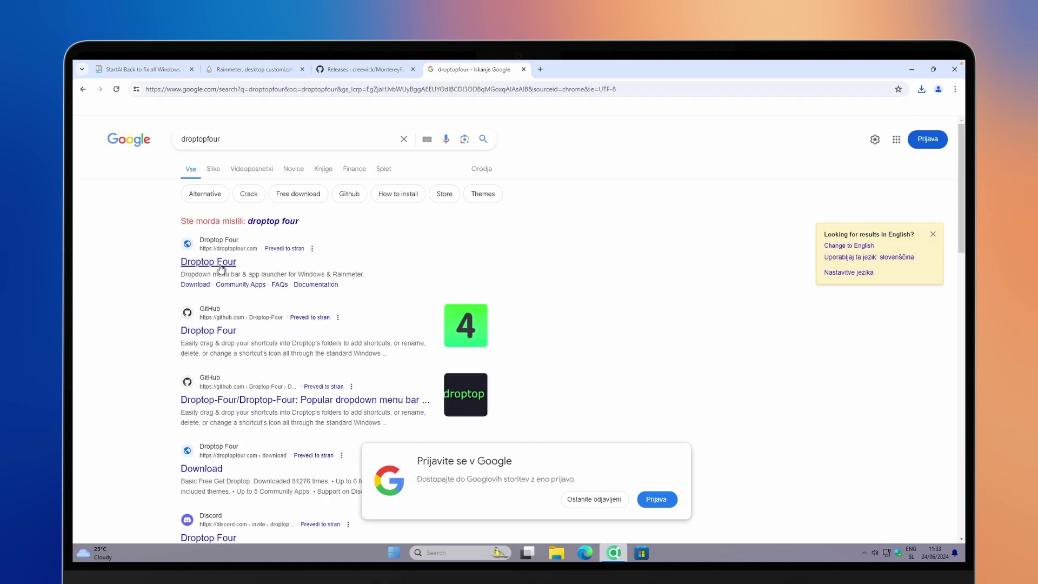
Open the Droptop Four website and download the free Basic version, saving Droptop_Basic_Version.rmskin to the Downloads folder
click(246, 270)
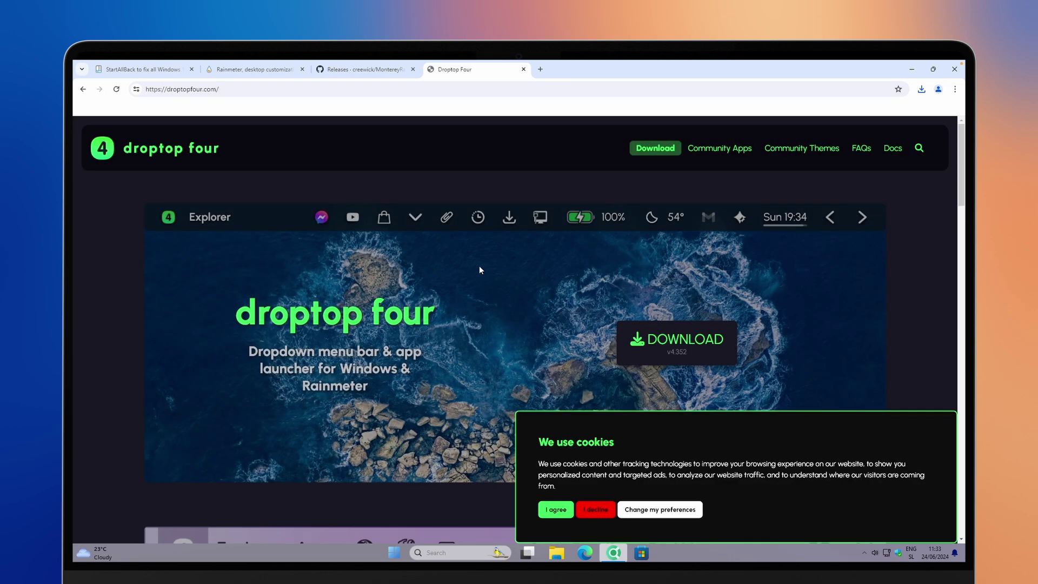
click(683, 340)
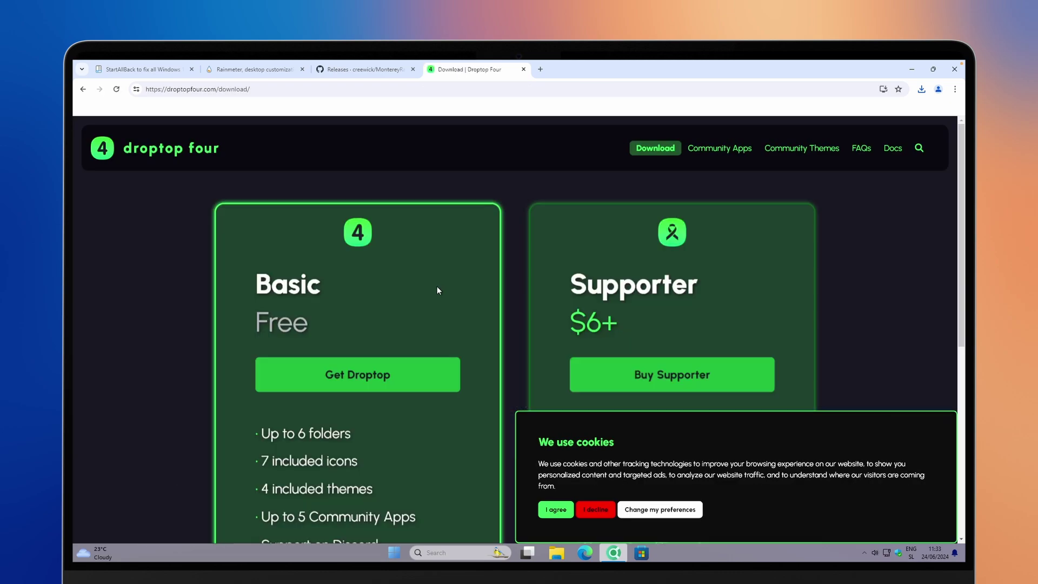
click(386, 390)
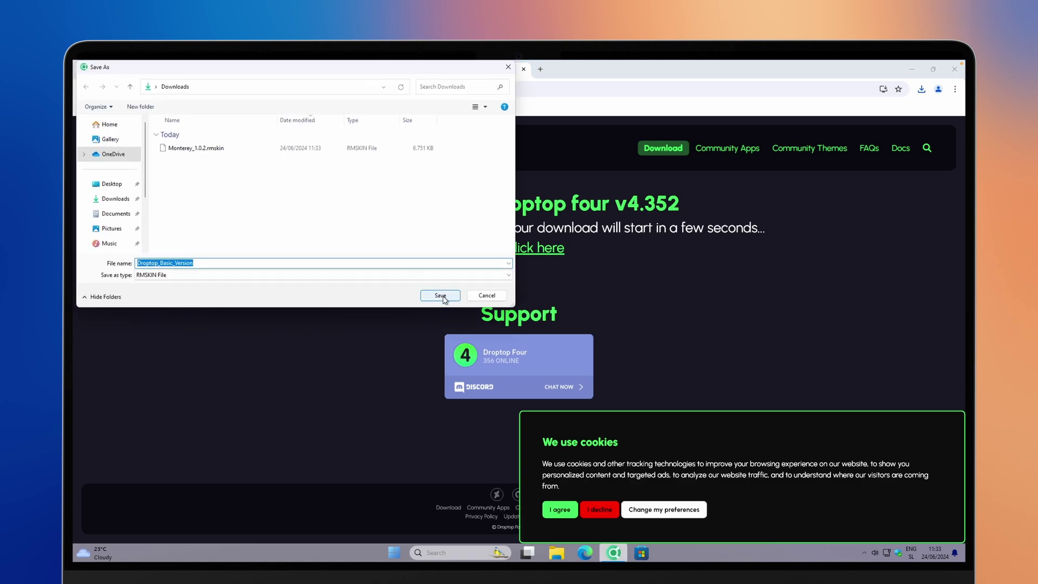
click(440, 295)
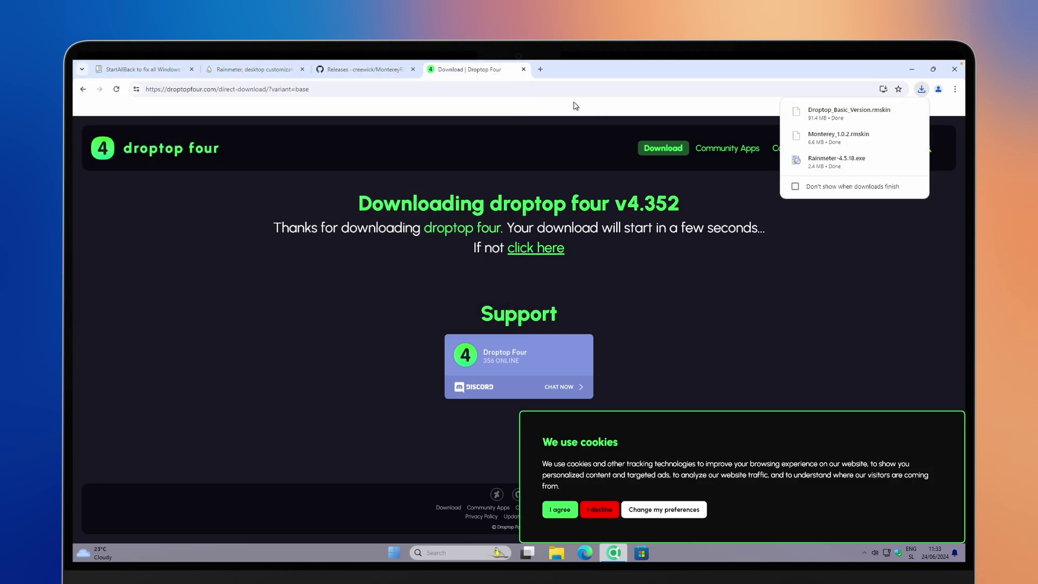
Search the web for macos sequoia wallpaper in a new tab and open the basicappleguy.com Sequoia wallpapers page
click(540, 69)
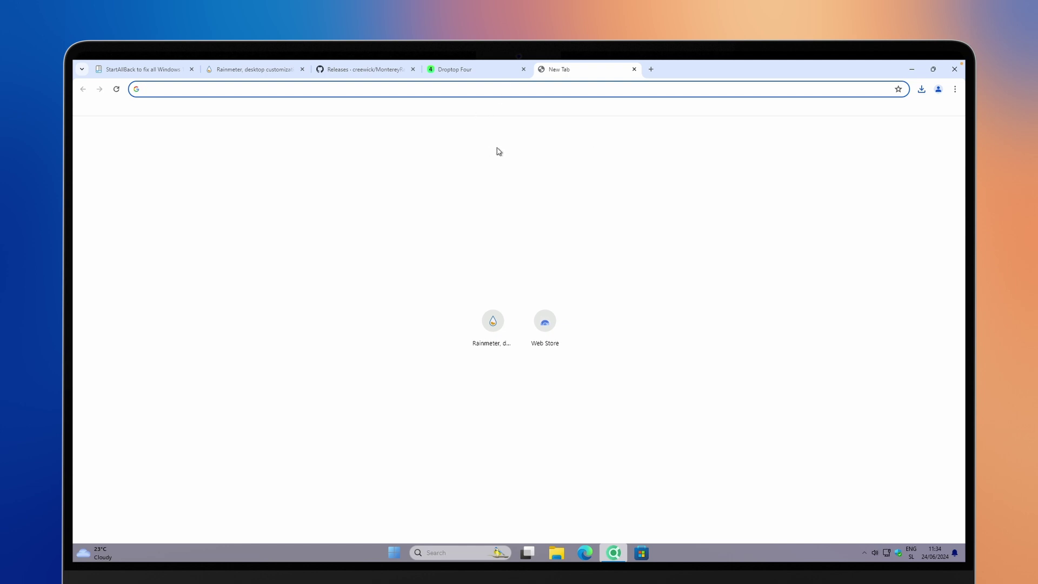
text(macos sequoia wallpaper)
key(Return)
click(238, 222)
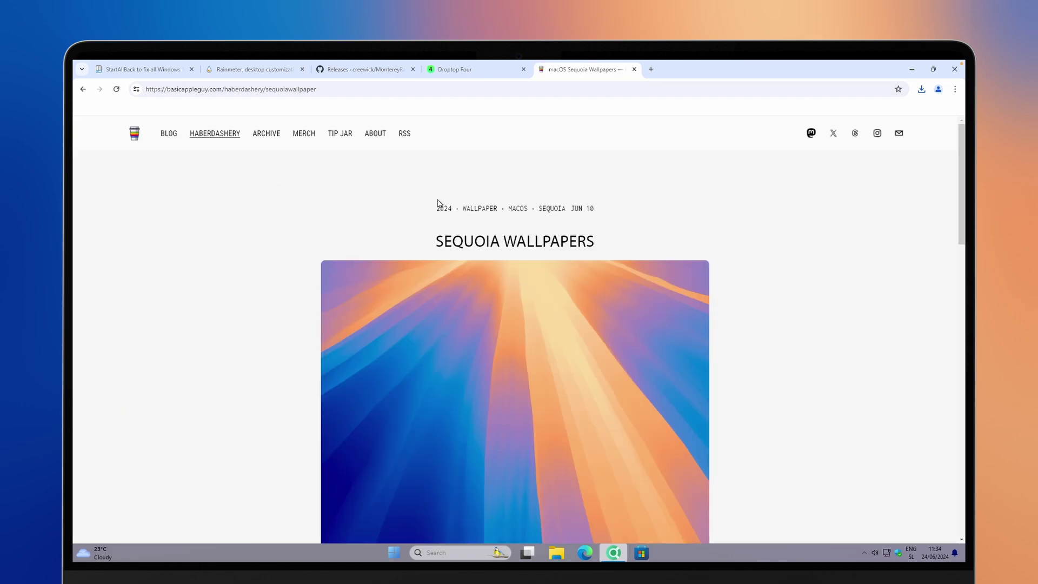
Open the Light version of the Sequoia wallpaper and save the image as SequoiaLight PNG in the Downloads folder
scroll(440, 204, down, 10)
scroll(445, 206, down, 7)
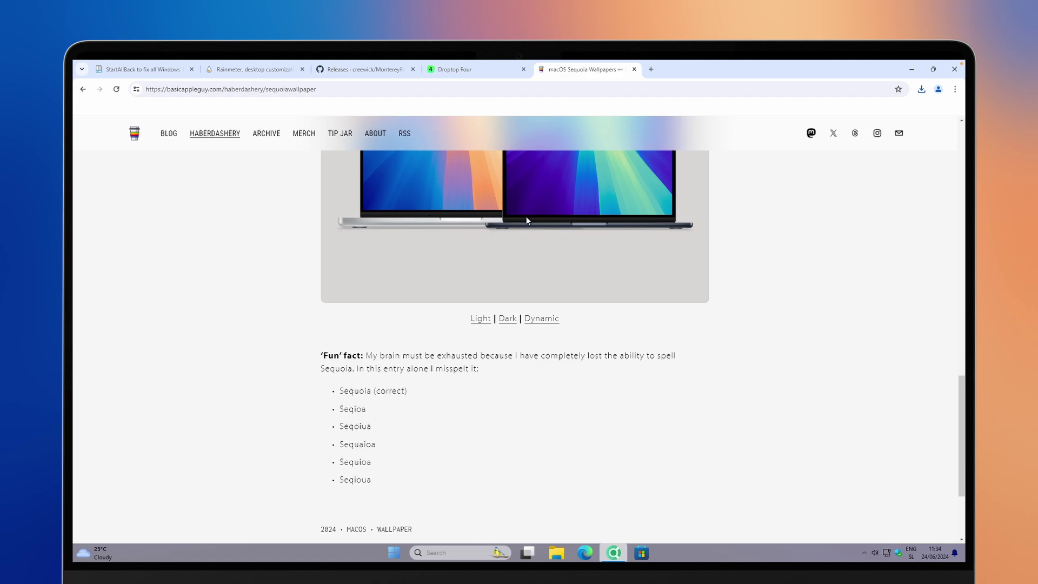
click(481, 319)
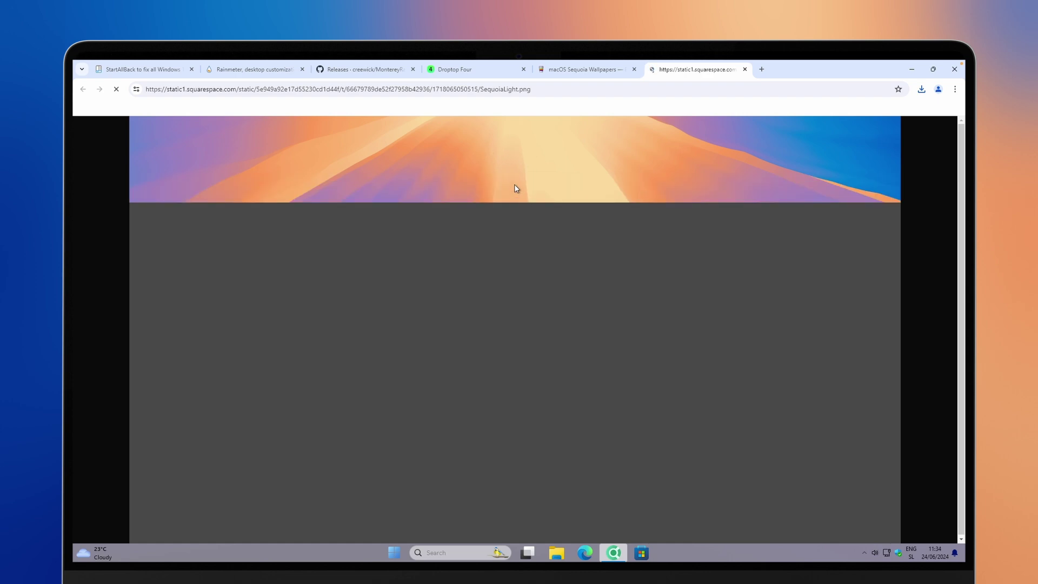
right_click(507, 181)
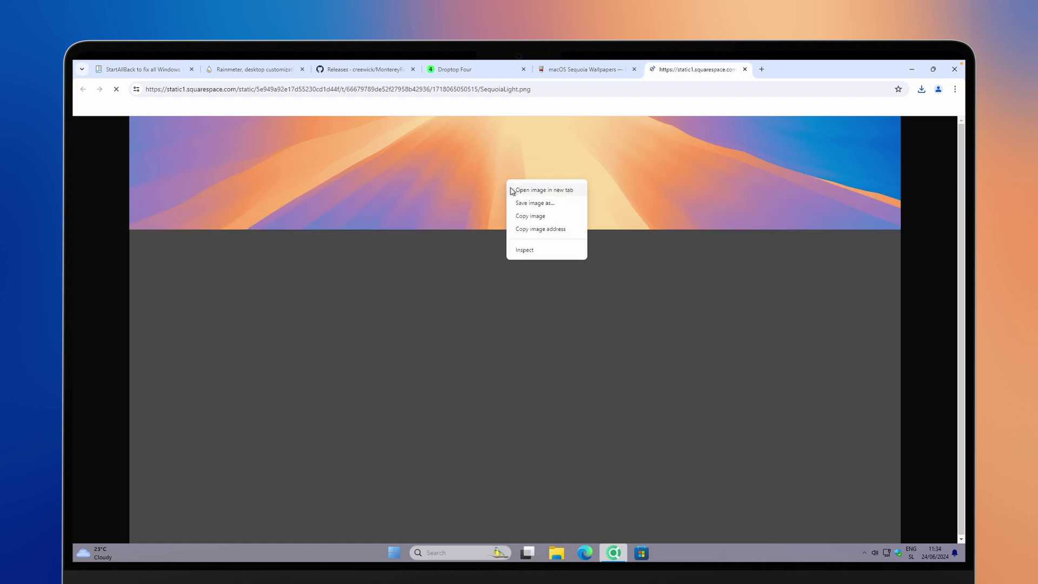
click(534, 204)
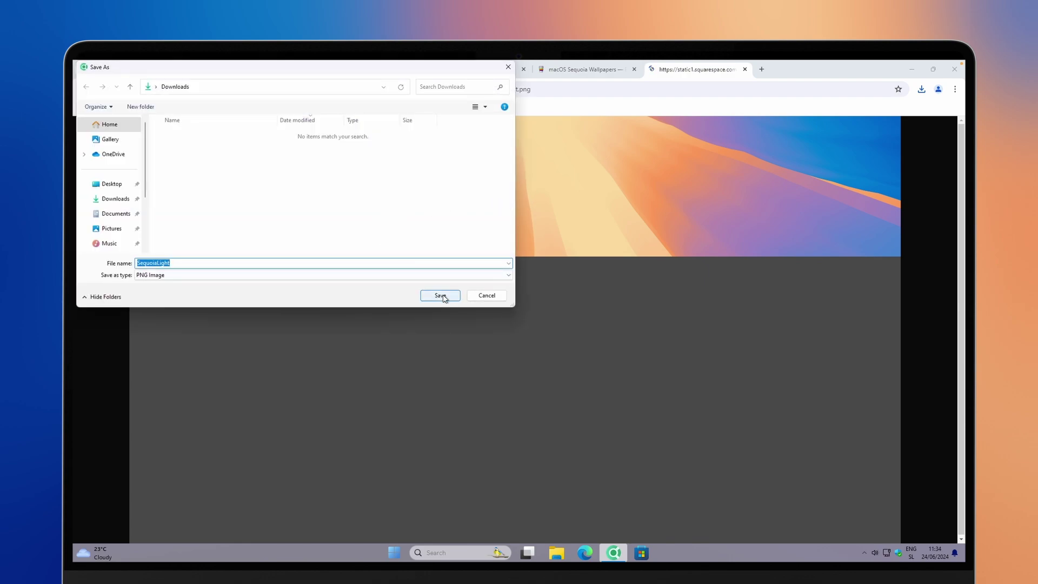
click(441, 296)
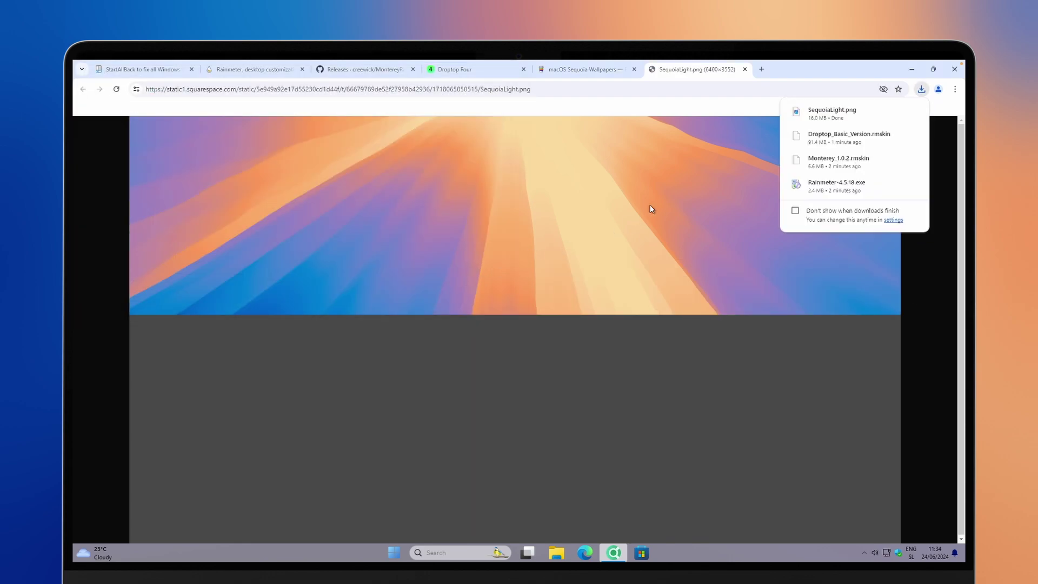
Set the SequoiaLight image from the Downloads folder as the desktop background and minimize the open windows
click(912, 69)
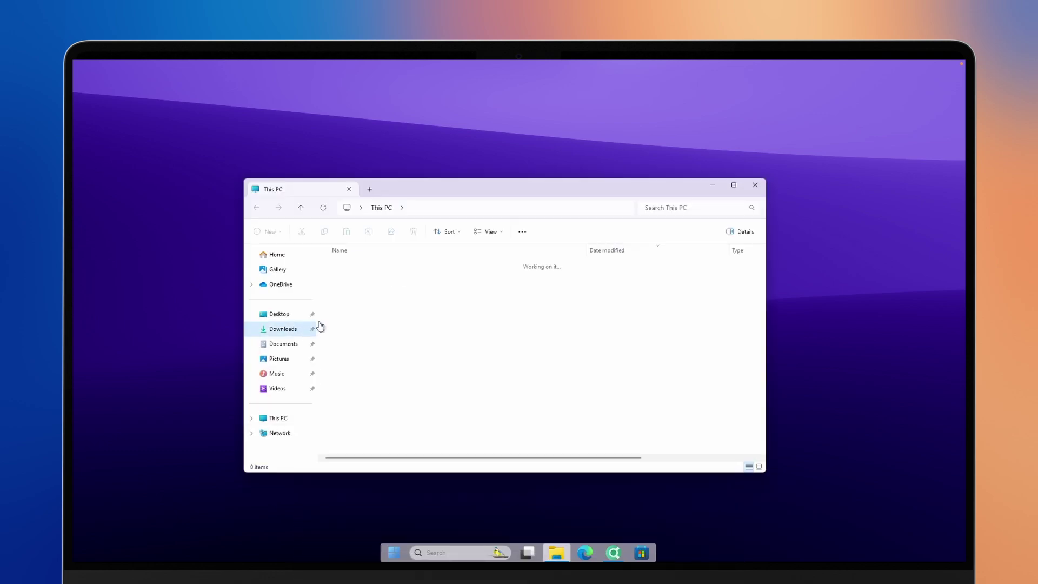
click(282, 328)
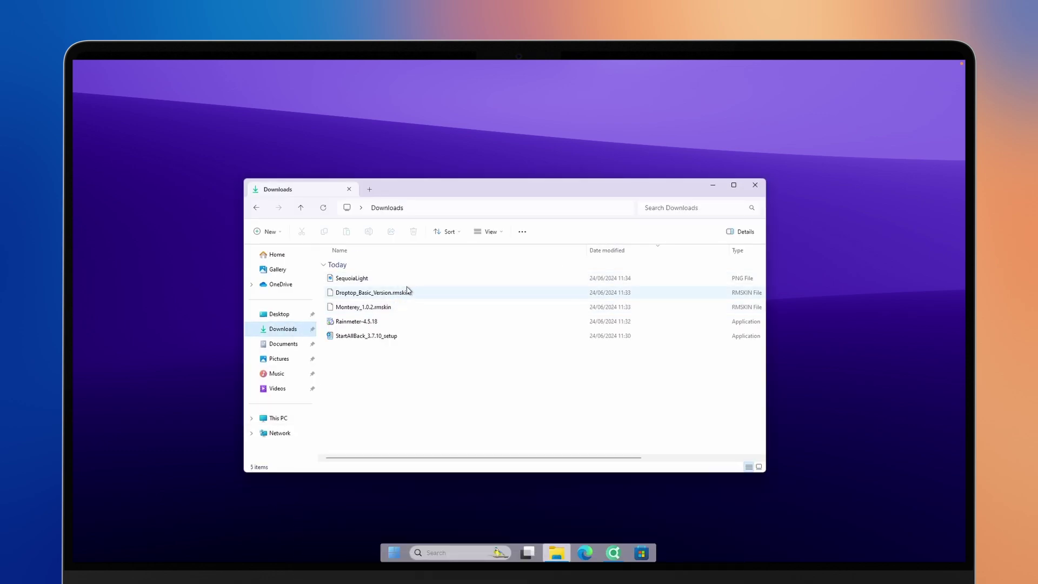
click(368, 281)
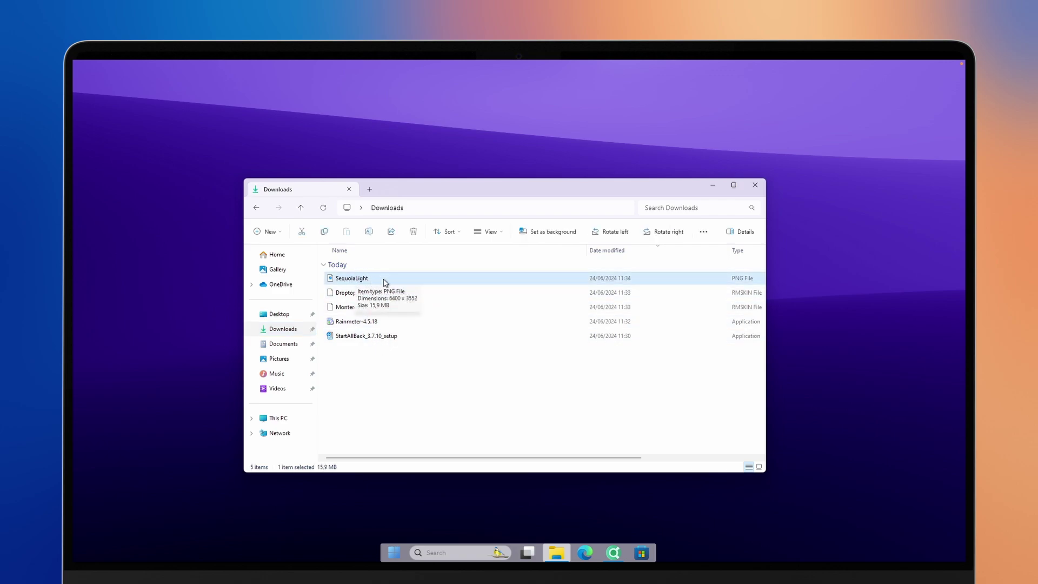
right_click(371, 279)
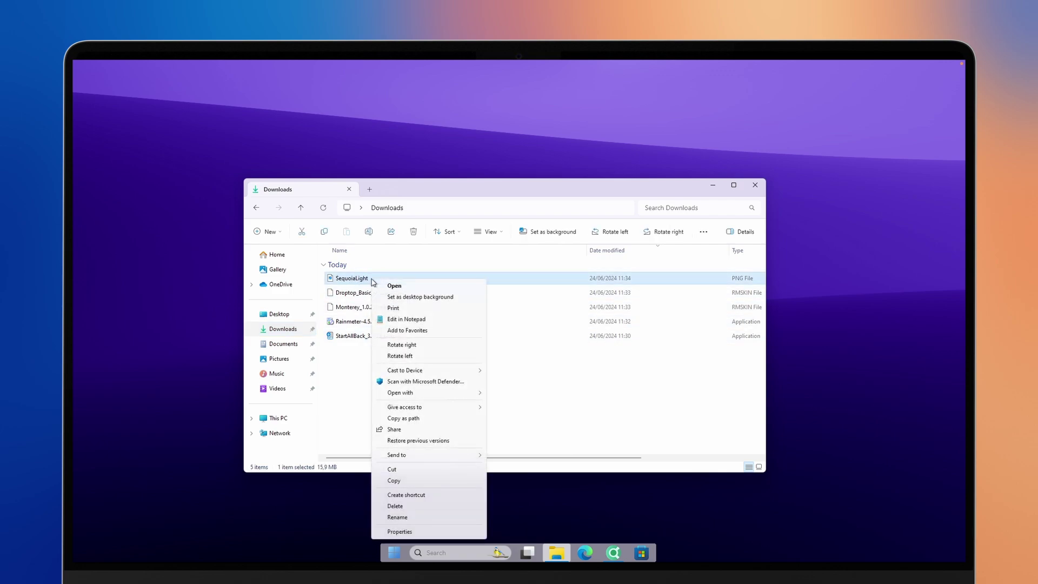
click(409, 299)
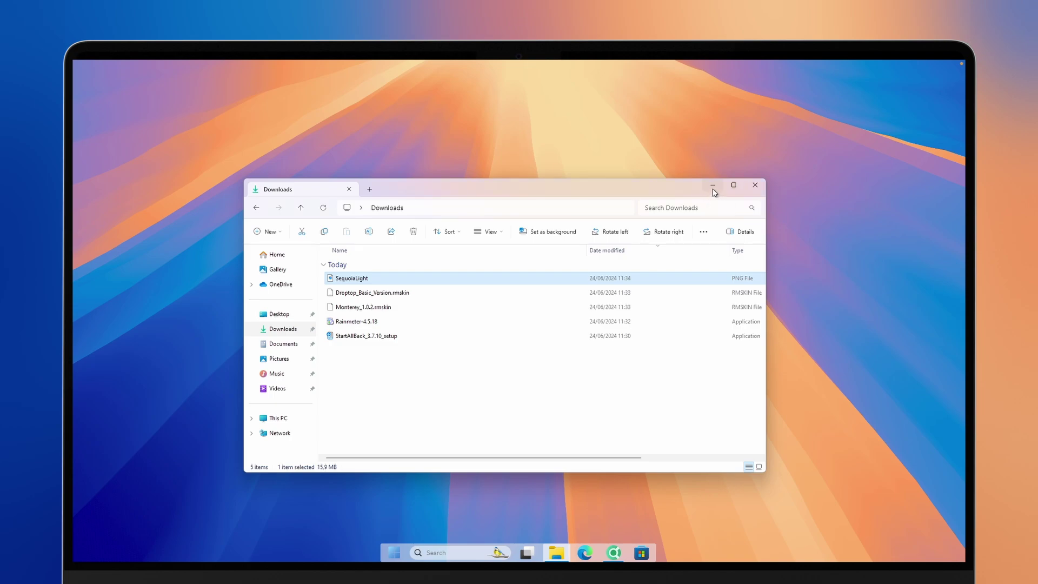
click(713, 189)
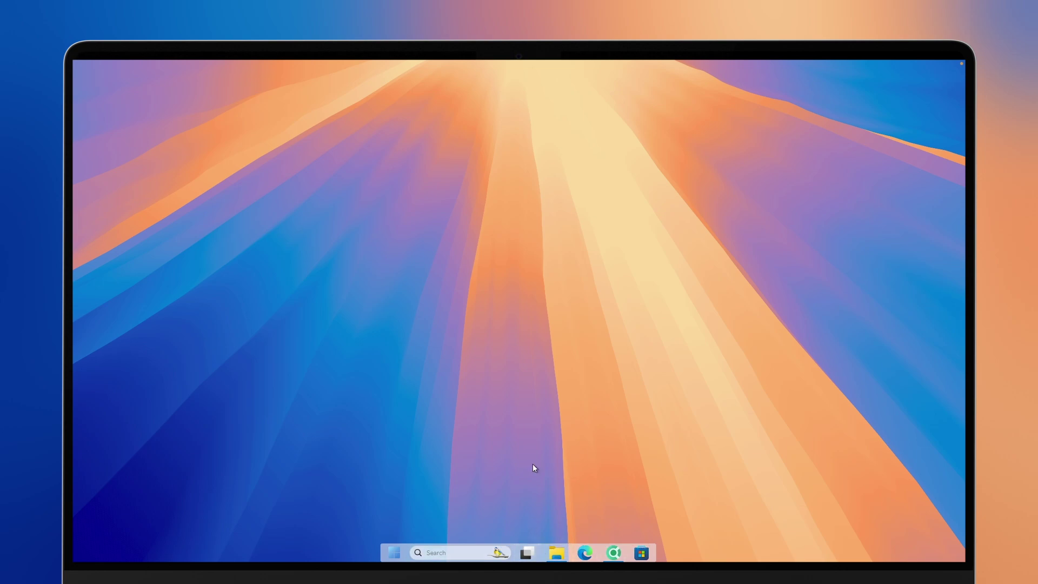
Install Rainmeter from the Rainmeter-4.5.18 file in Downloads with the standard 64-bit options, allowing its changes and running it on completion
key(super)
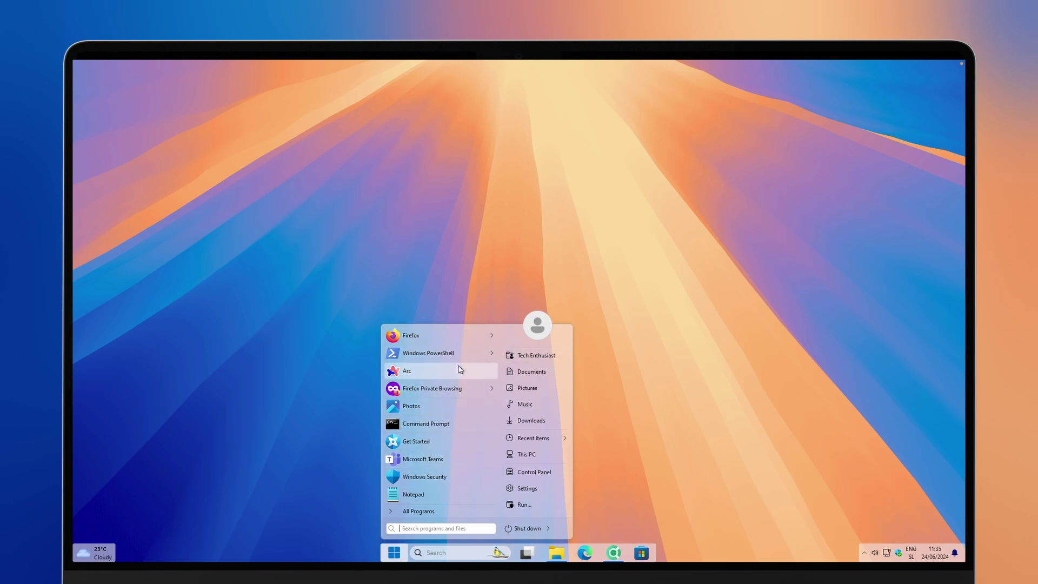
click(531, 420)
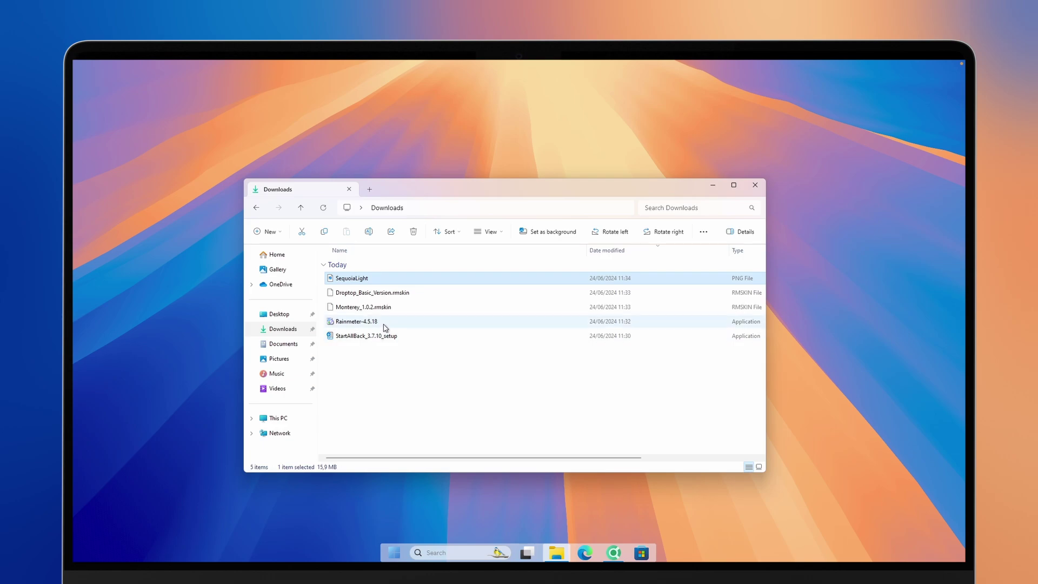
click(362, 324)
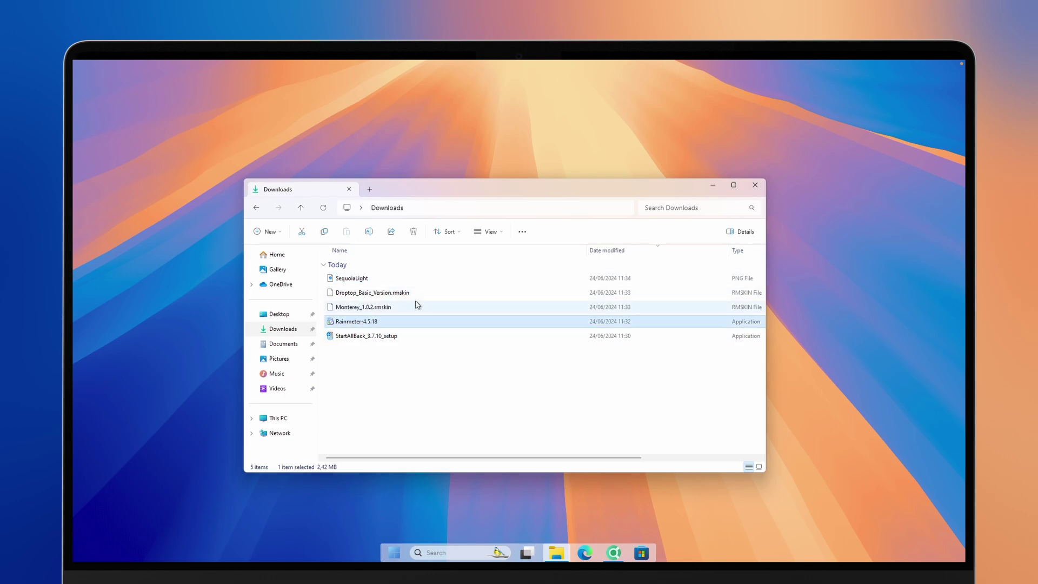
double_click(358, 322)
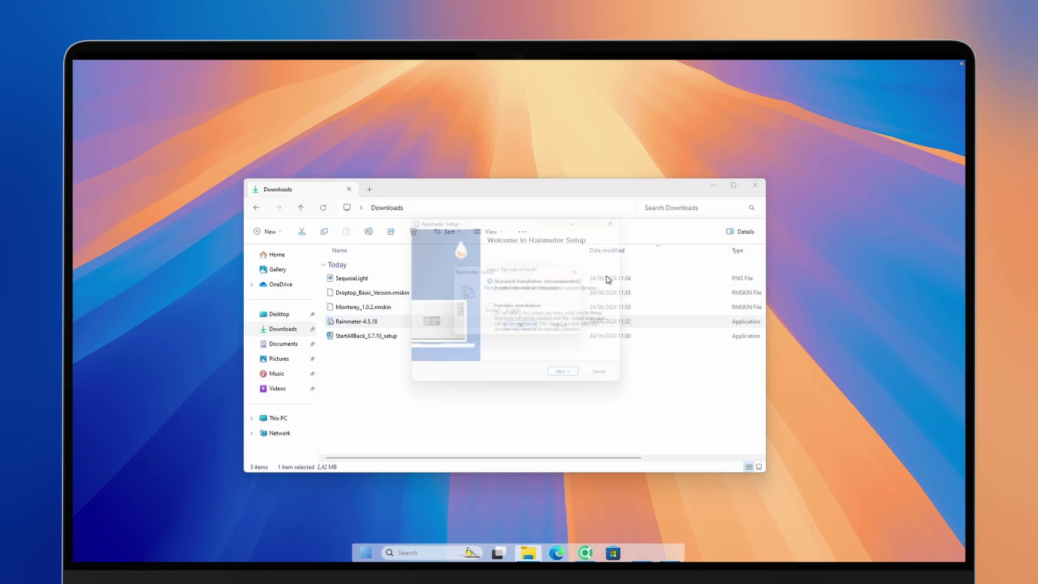
click(576, 383)
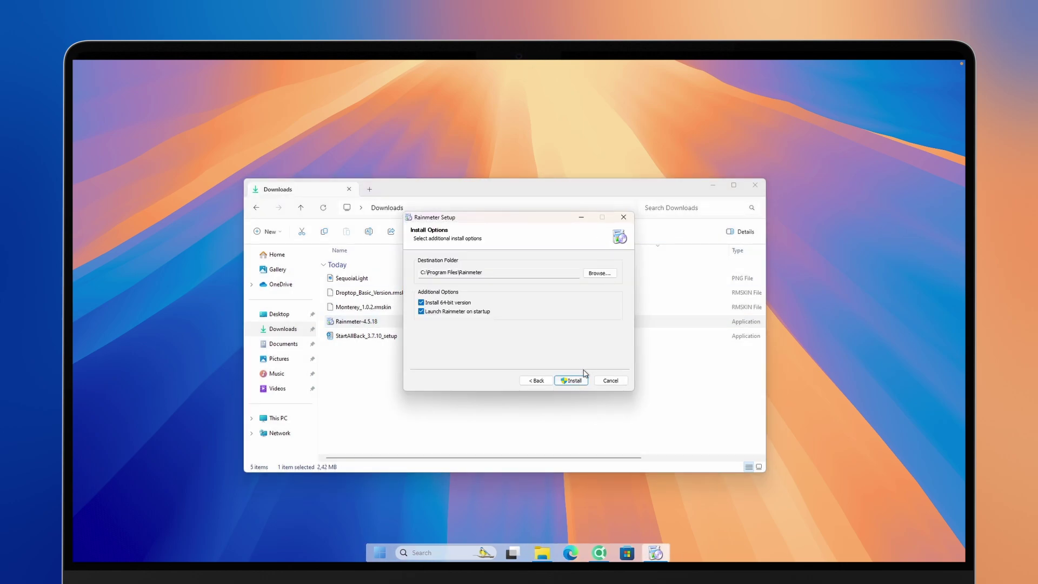
click(575, 384)
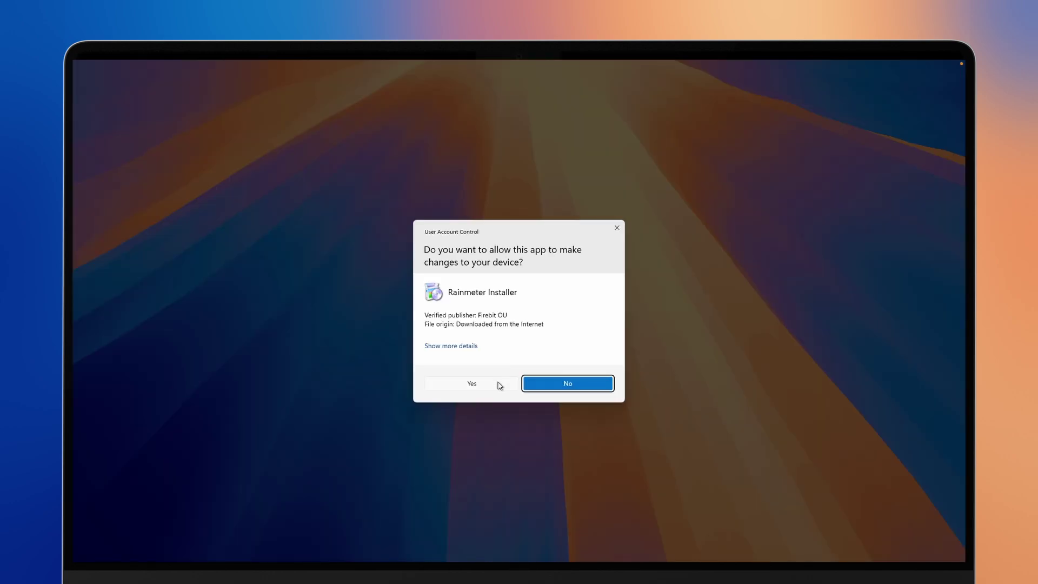
click(499, 384)
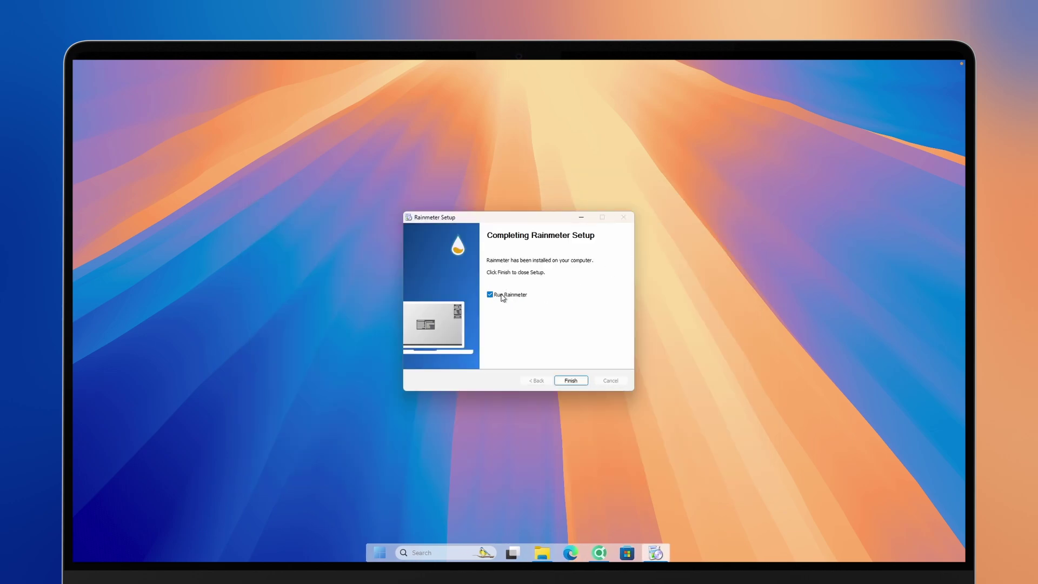
click(571, 381)
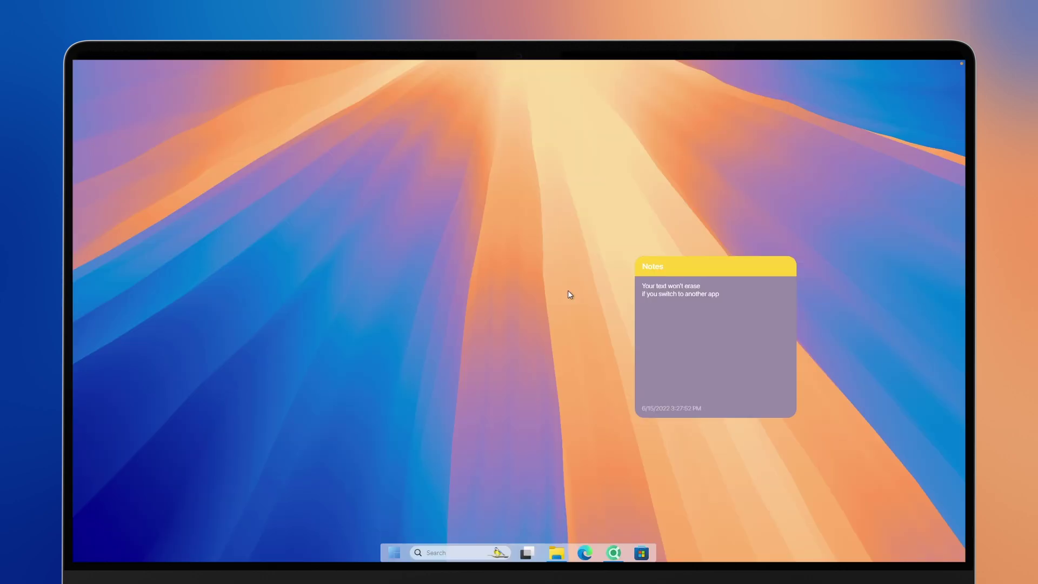
Remove the Notes widget from the desktop and open the Manage Rainmeter window
right_click(692, 313)
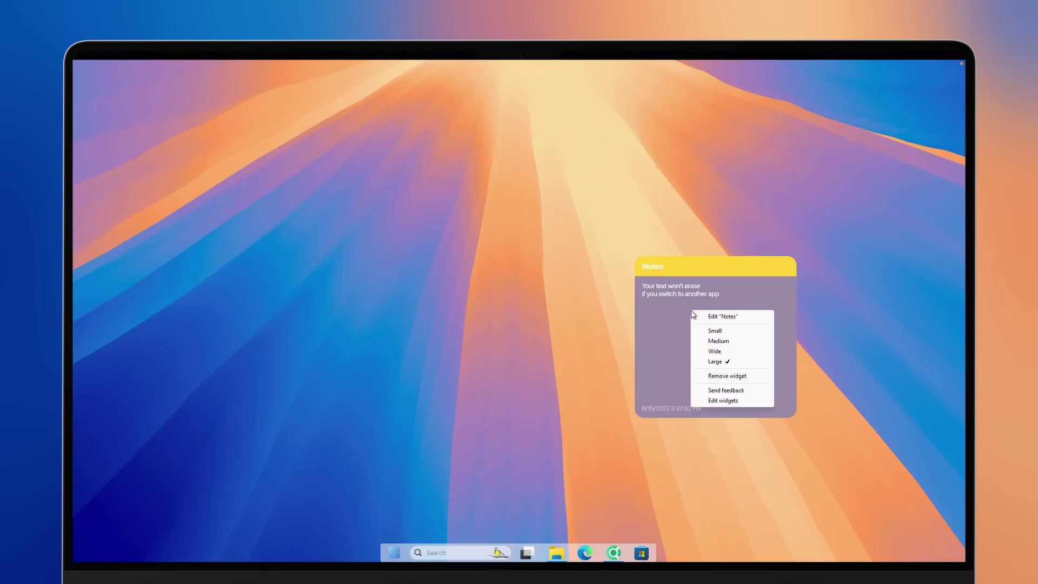
click(747, 376)
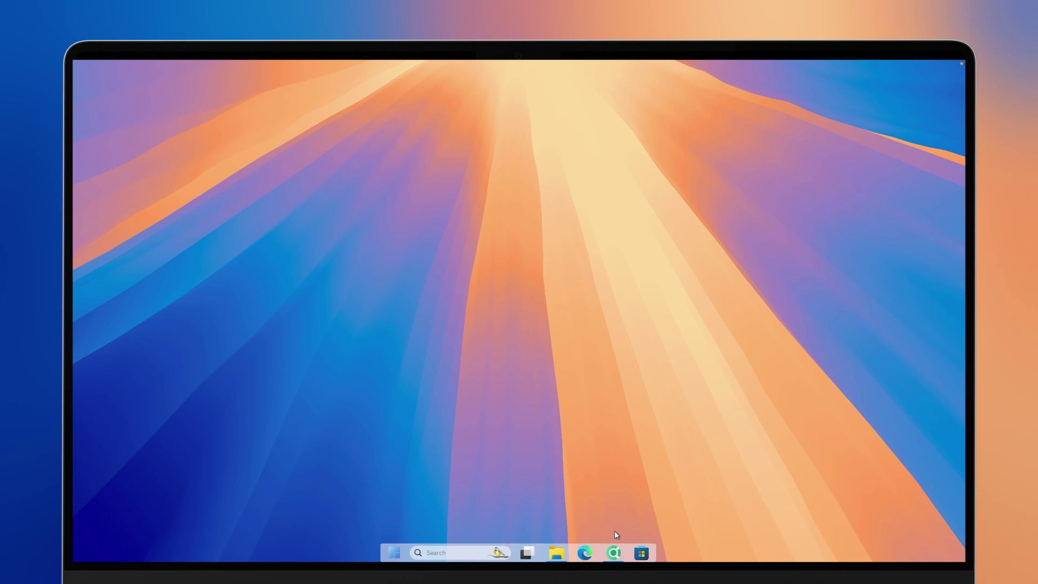
click(615, 554)
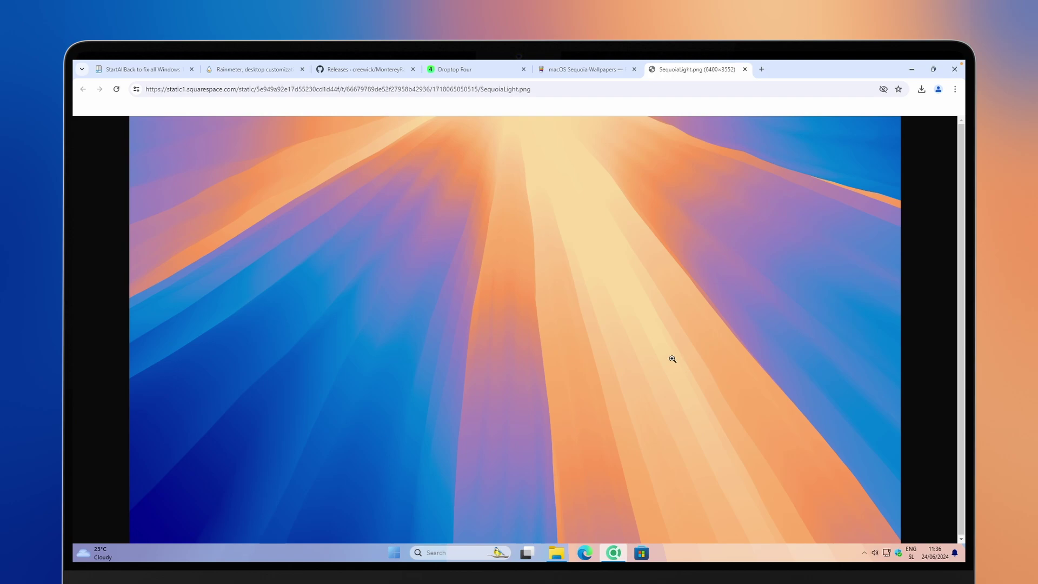
click(865, 554)
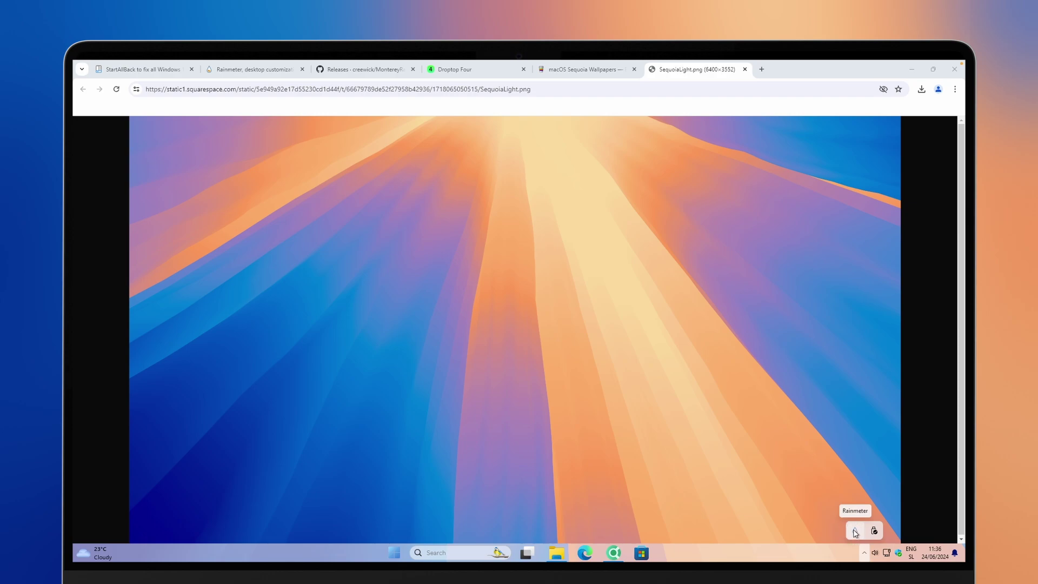
click(855, 533)
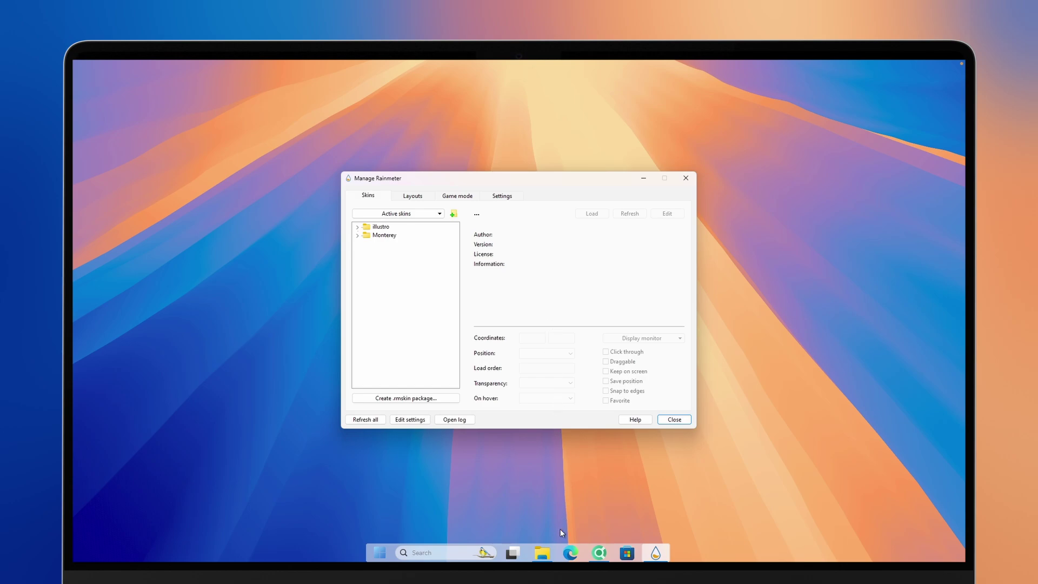
Install Droptop_Basic_Version.rmskin from Downloads with all components and included skins loaded, and continue its setup to the language choice
click(542, 553)
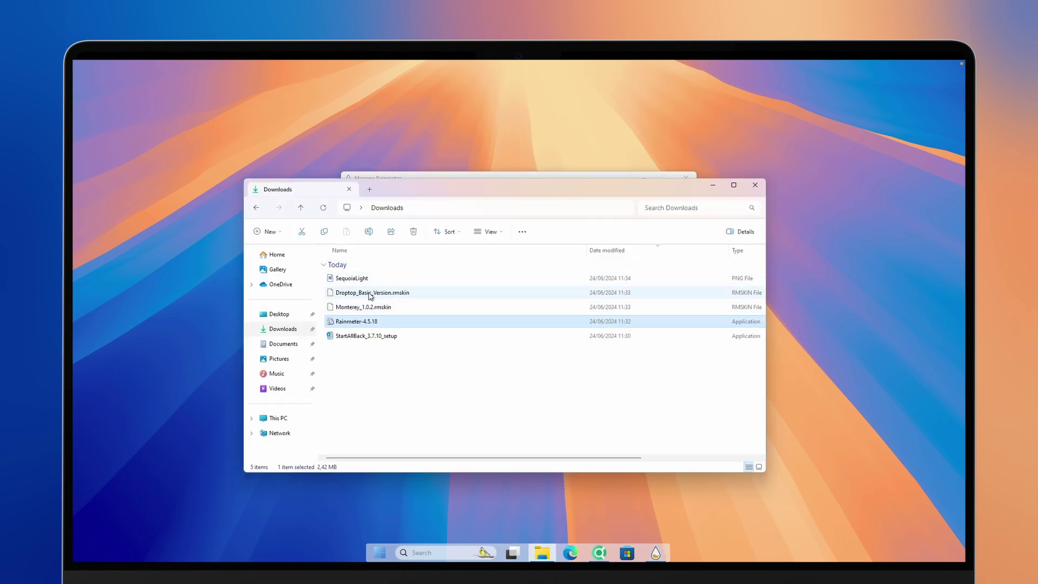
double_click(400, 292)
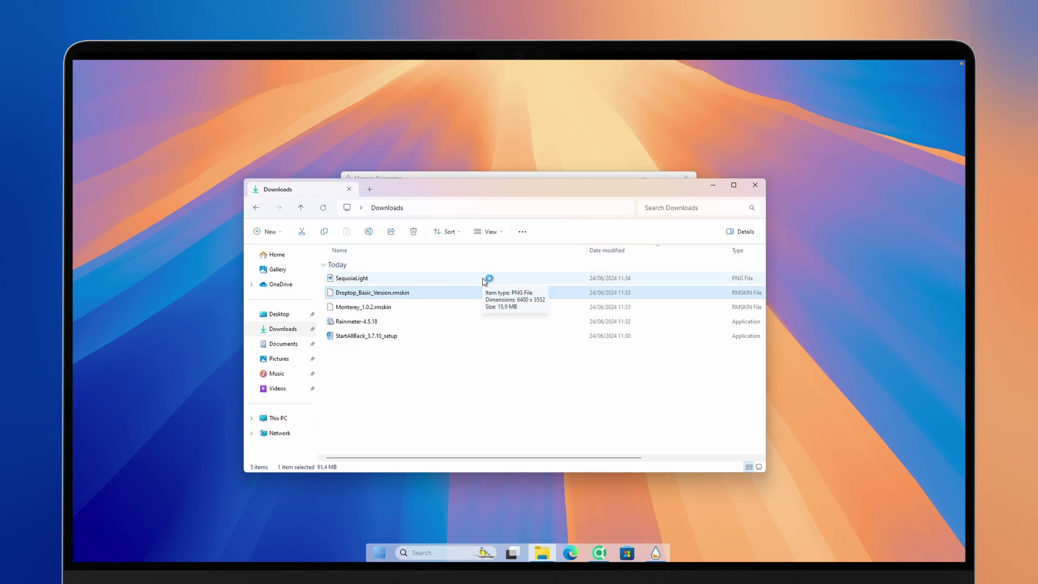
click(713, 185)
click(643, 179)
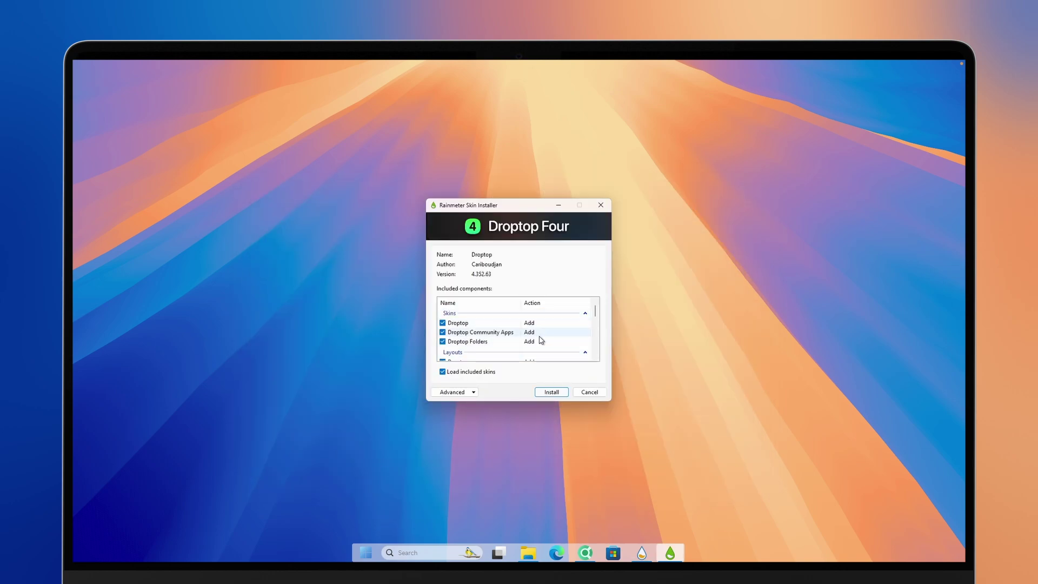
click(552, 392)
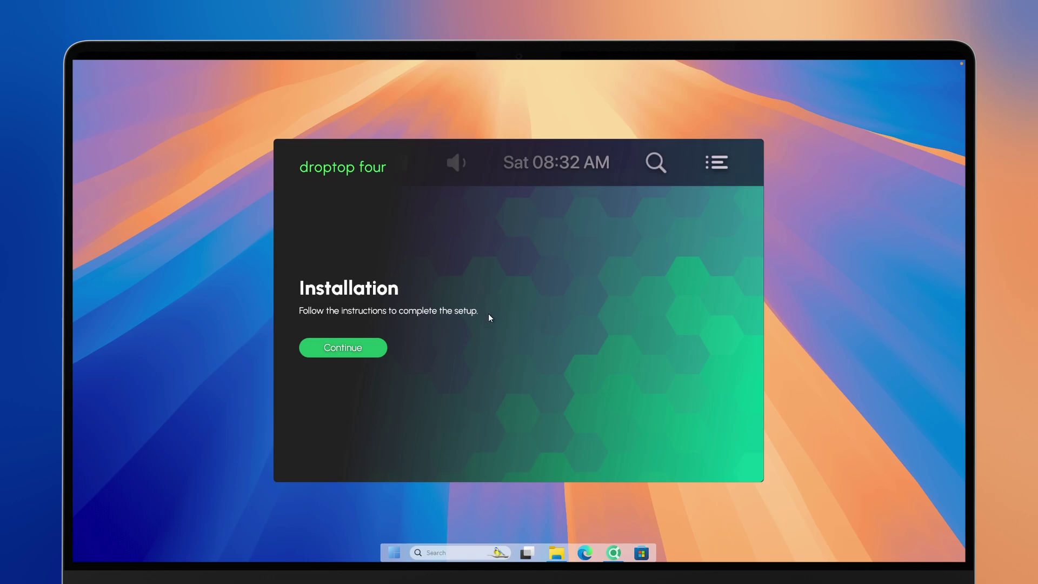
click(352, 350)
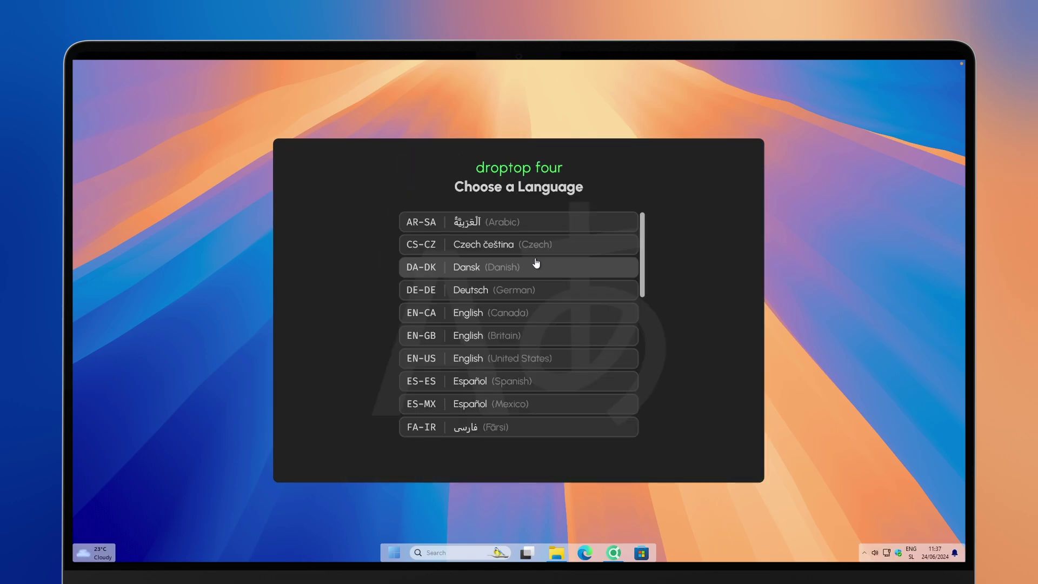
Choose English (United States) as the Droptop language and set the bar to appear on the desktop only
click(546, 358)
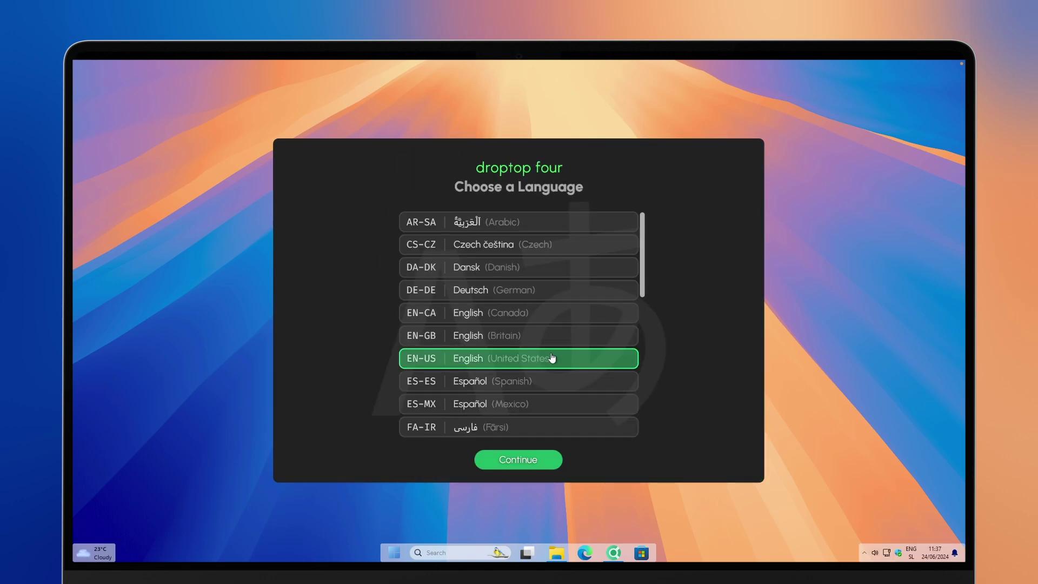
click(531, 459)
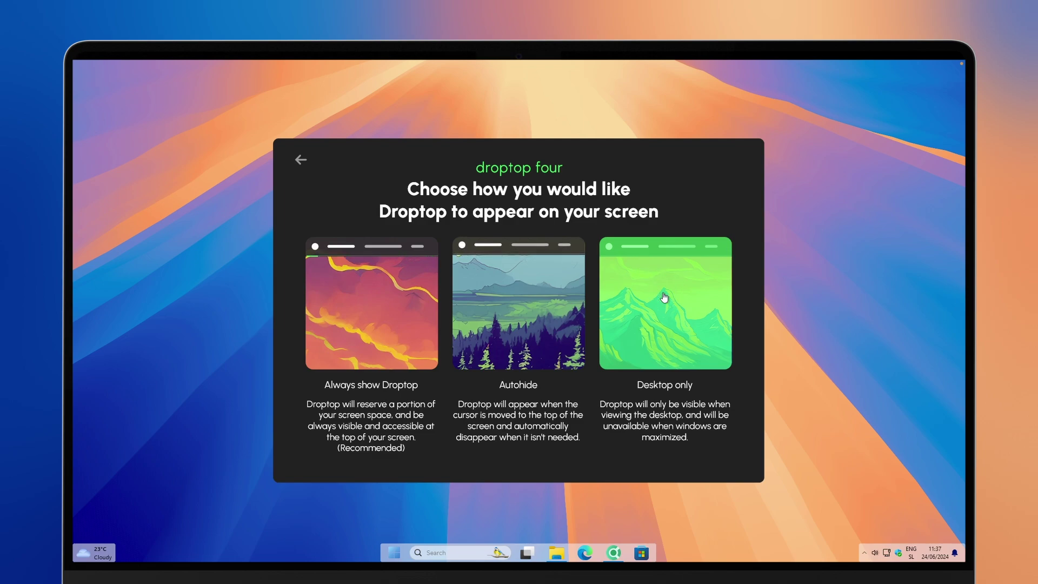
click(666, 290)
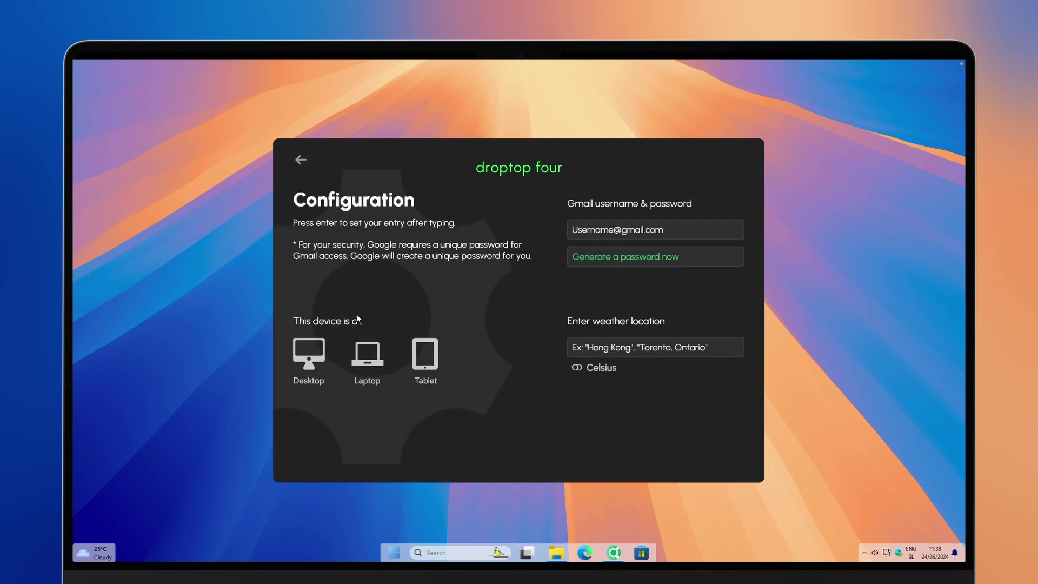
Configure Droptop for a desktop device with Celsius temperatures and London as the weather location, and continue the setup
click(317, 361)
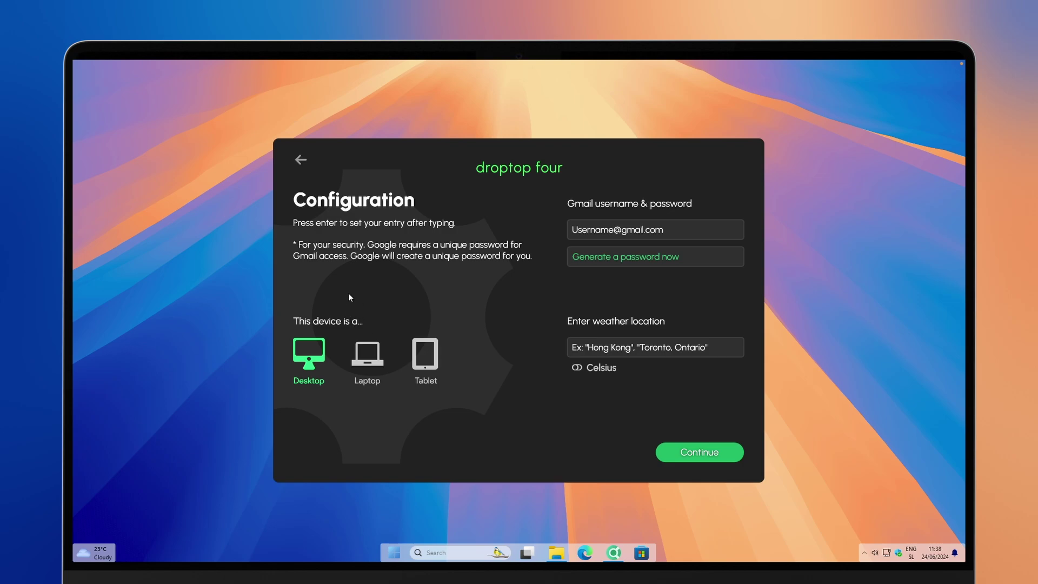
click(581, 368)
click(616, 348)
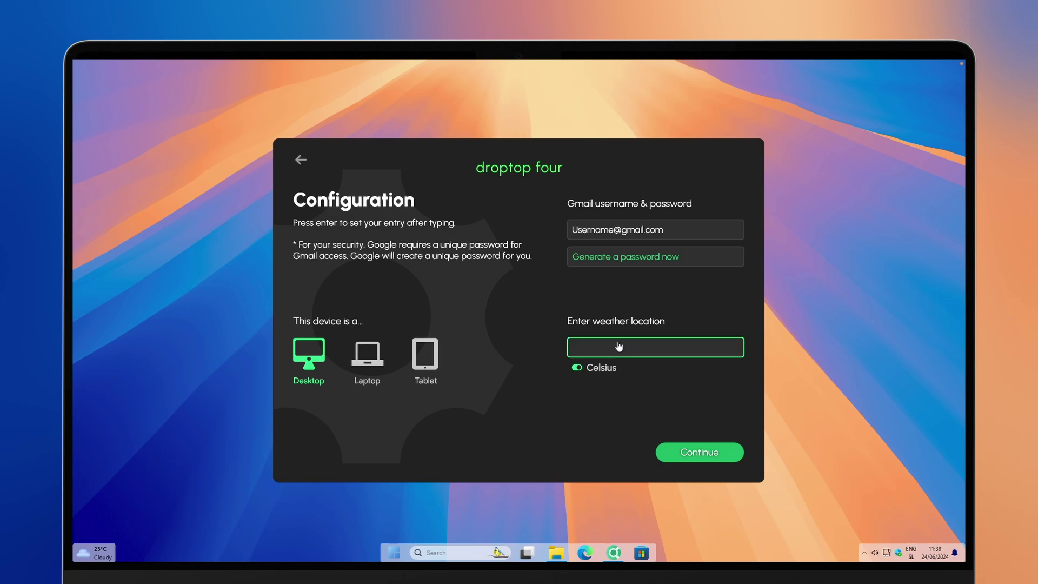
text(L)
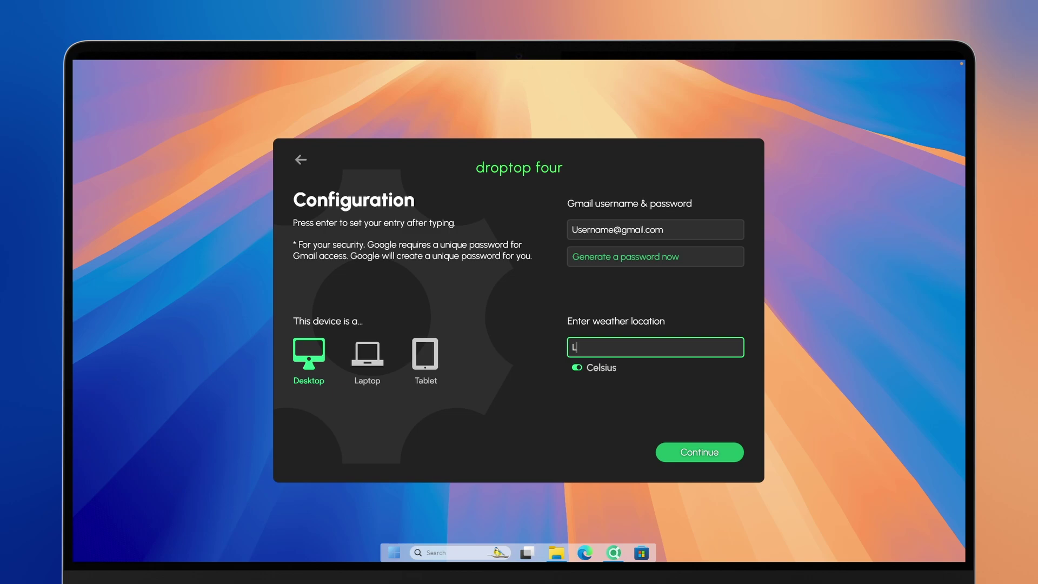
text(ondon)
key(Return)
click(698, 450)
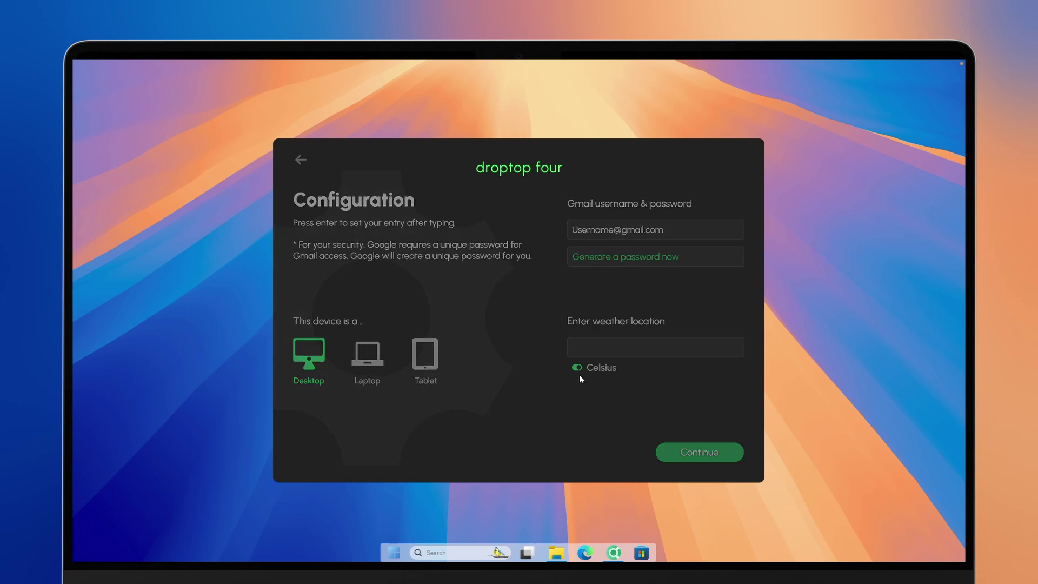
Choose the plain Apple logo as the home button and the Standard dropdown bar size, and continue to the themes
click(303, 268)
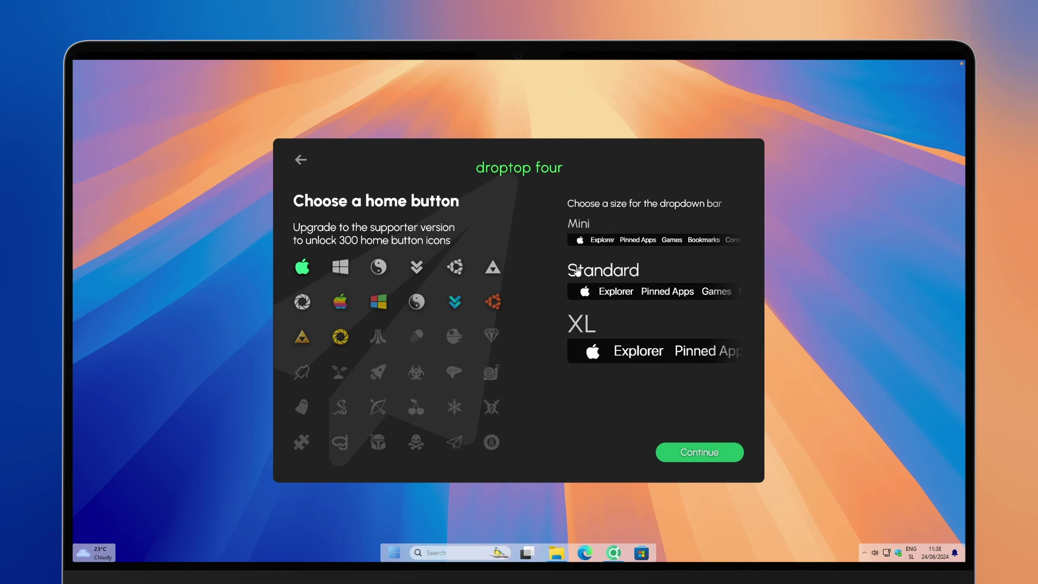
click(609, 294)
click(695, 450)
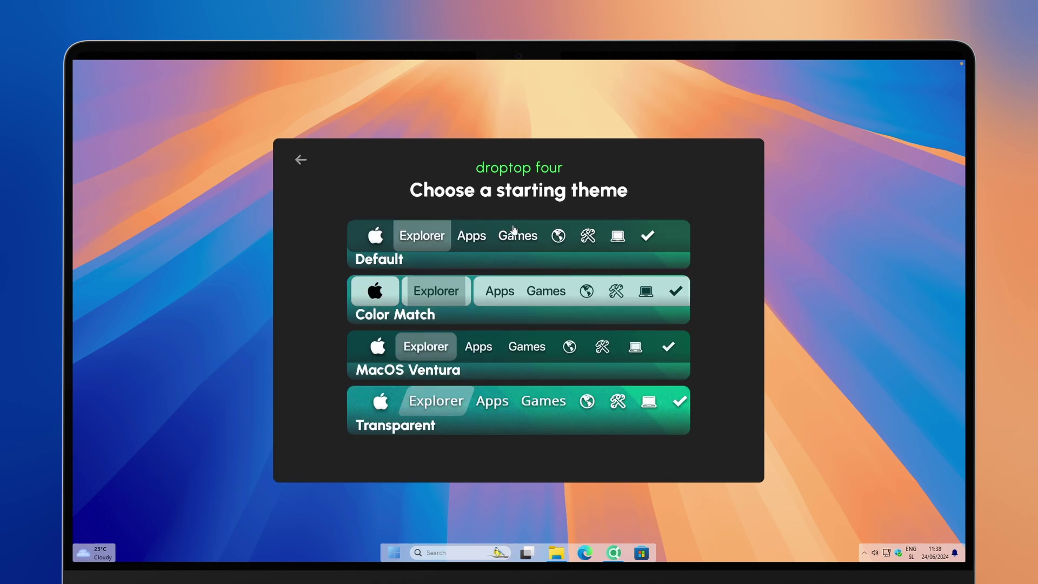
Choose MacOS Ventura as the starting theme and finish the Droptop setup without upgrading to the supporter version
click(434, 353)
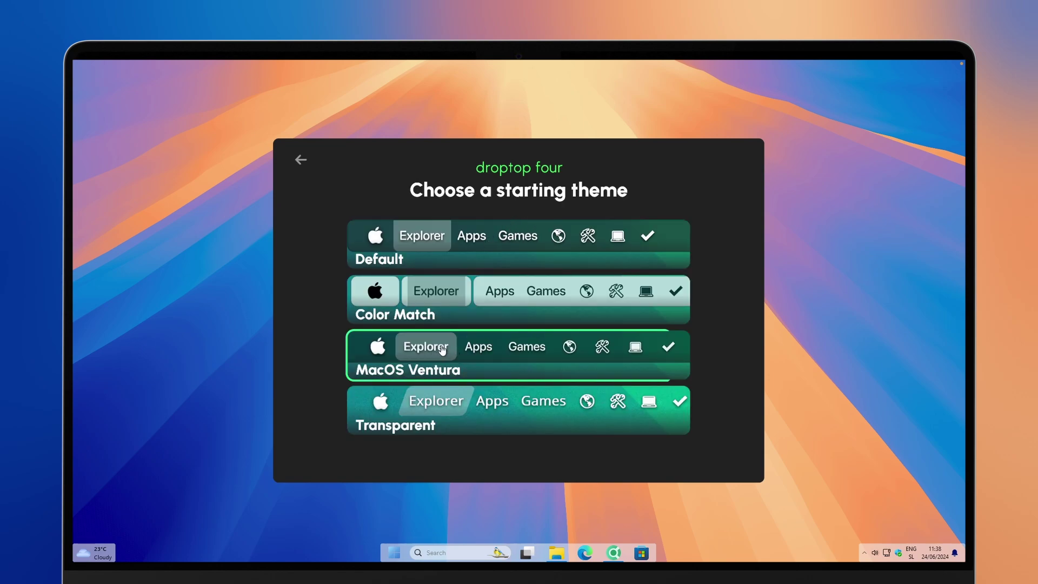
click(476, 433)
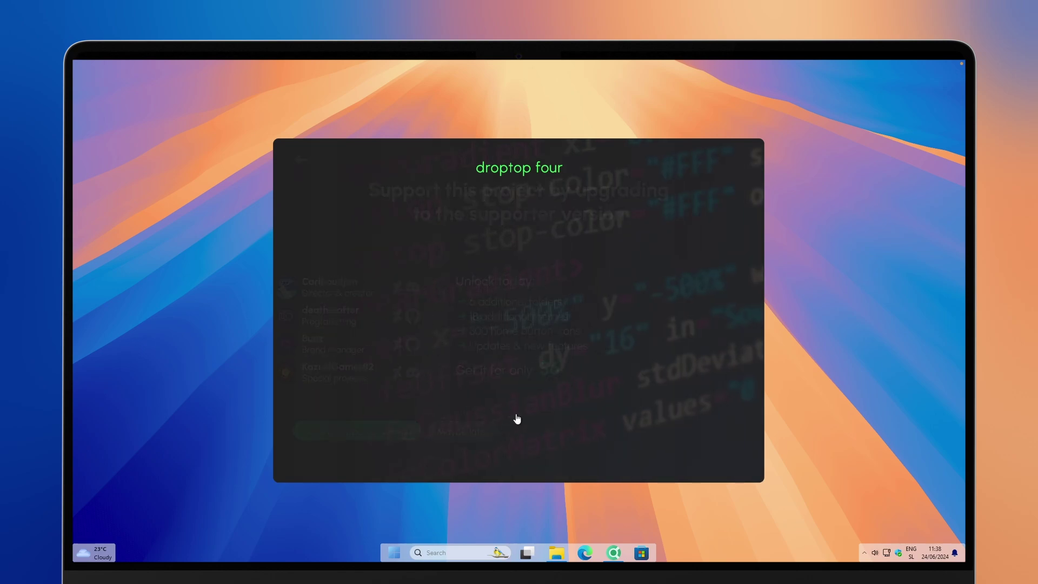
click(592, 452)
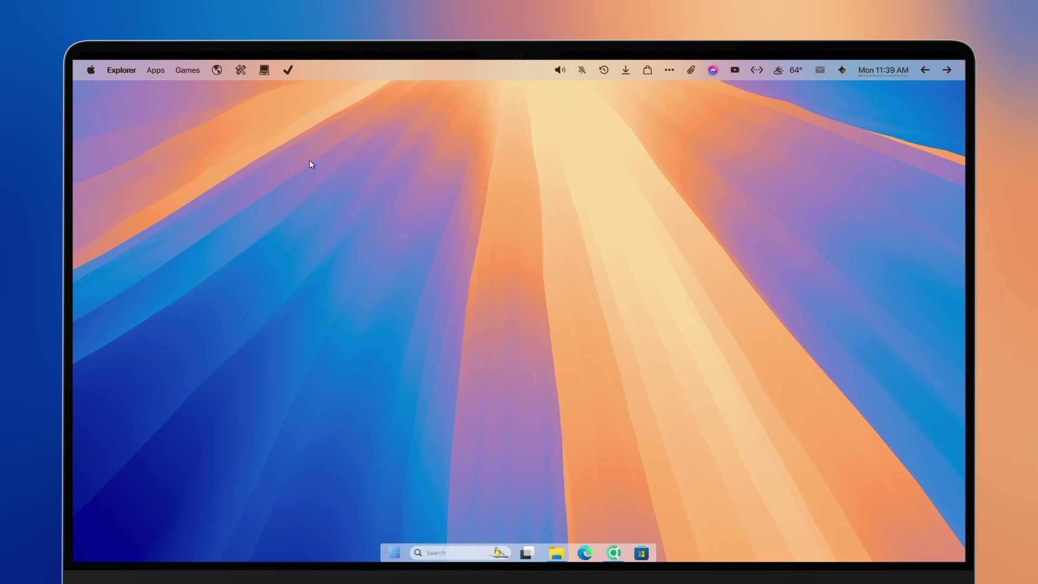
Turn on rounded top bar corners and divide the bar into sections in Droptop's shape options
click(92, 73)
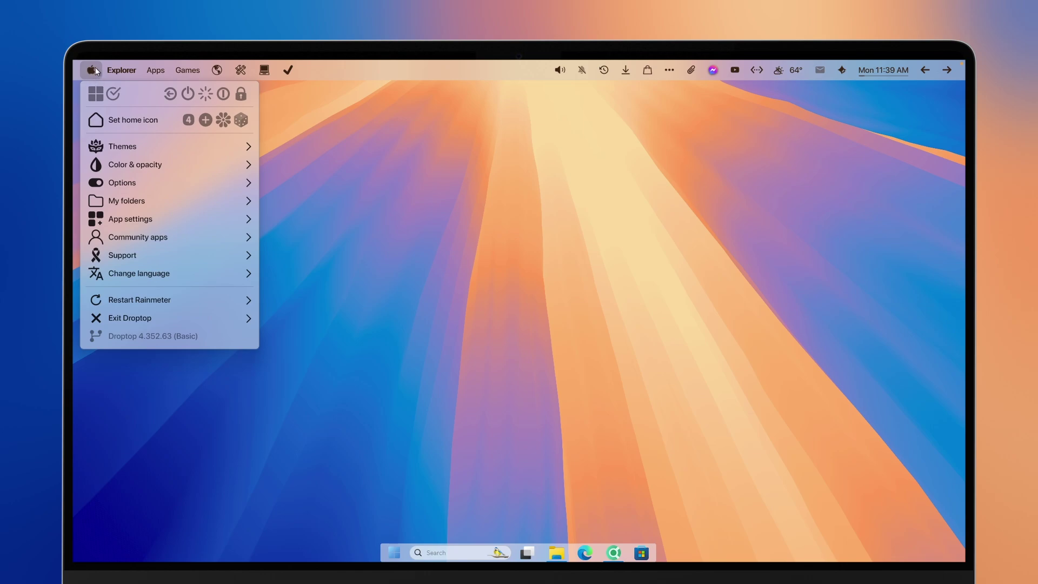
click(137, 184)
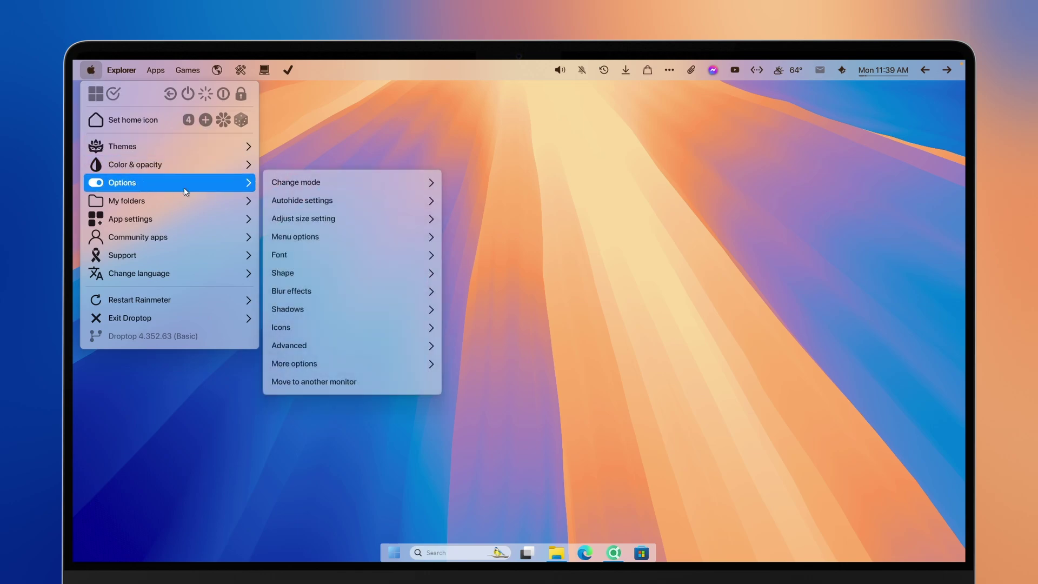
click(320, 278)
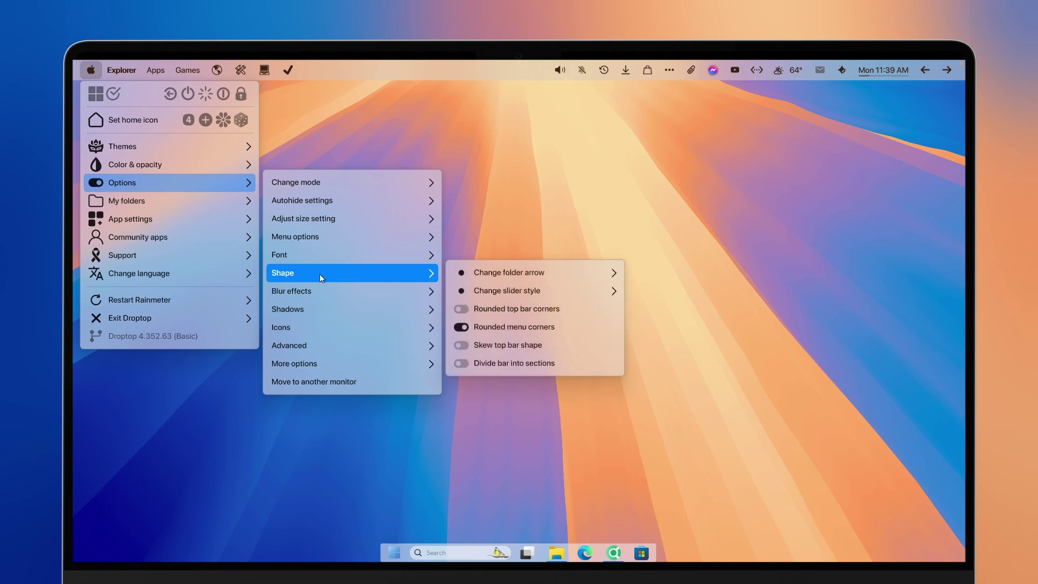
click(500, 276)
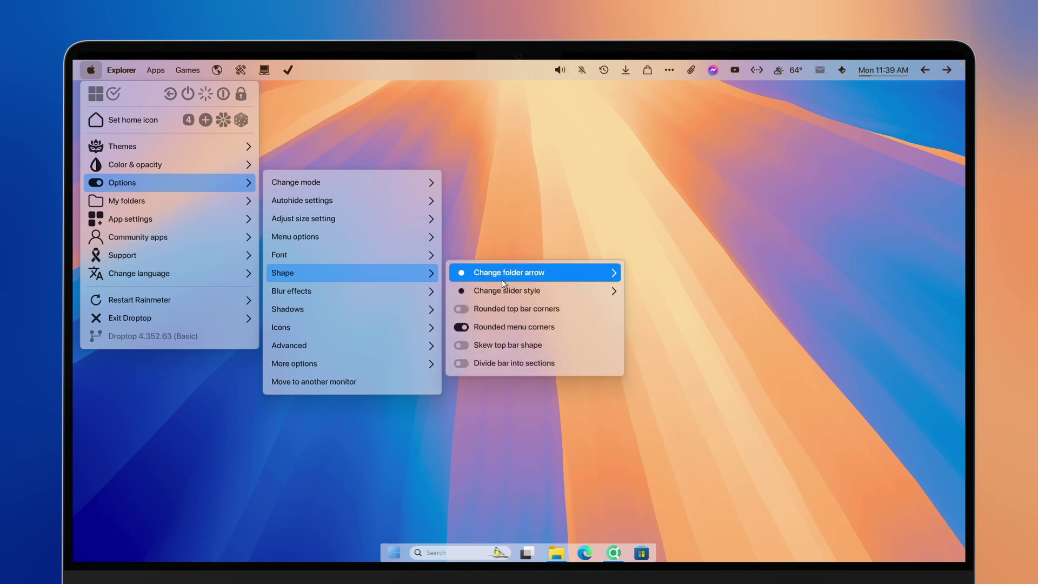
click(462, 312)
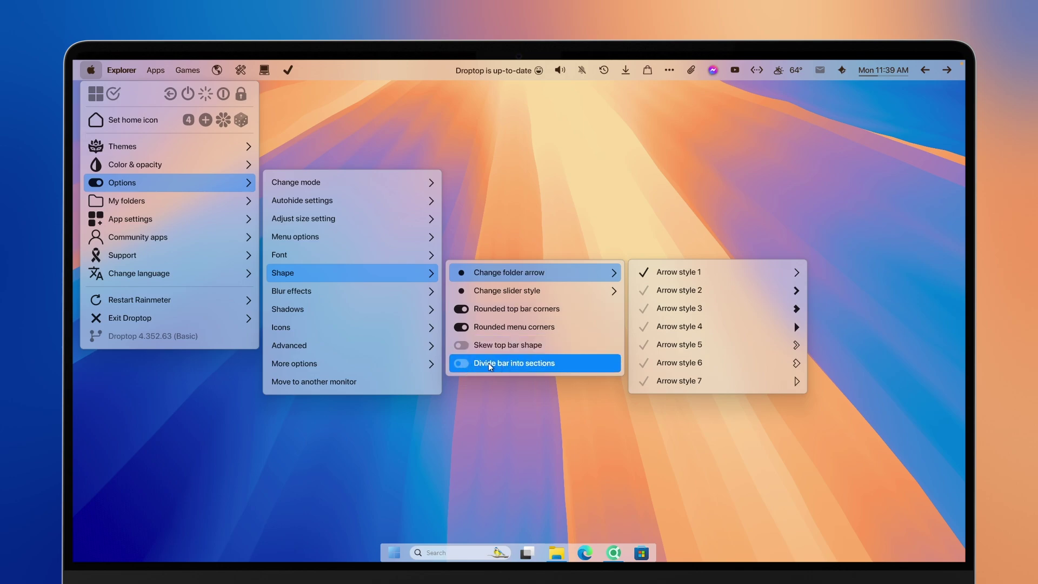
click(462, 364)
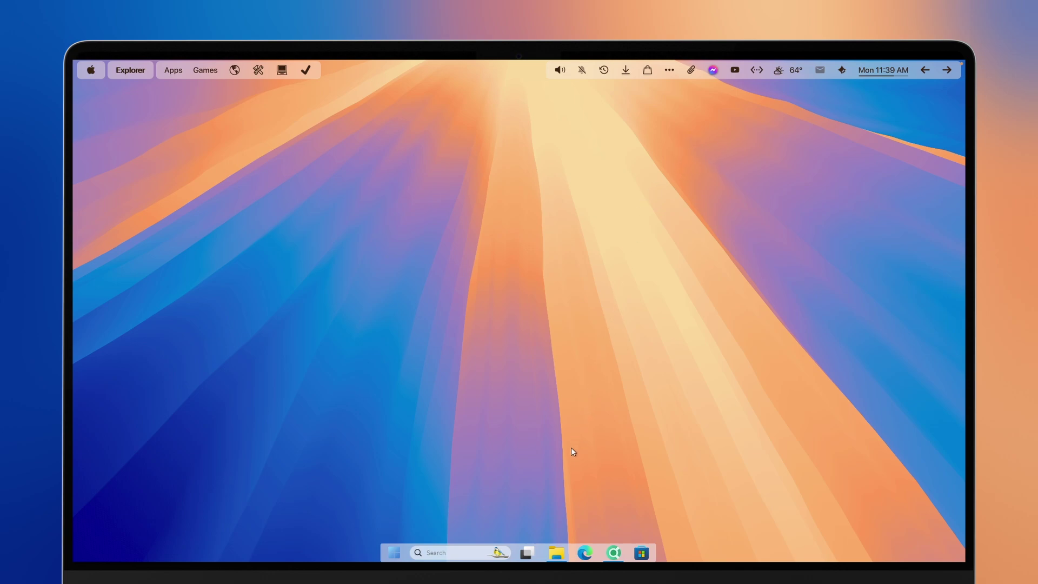
Install Monterey_1.0.2.rmskin from Downloads with its included skins loaded, and minimize the Downloads window
click(557, 554)
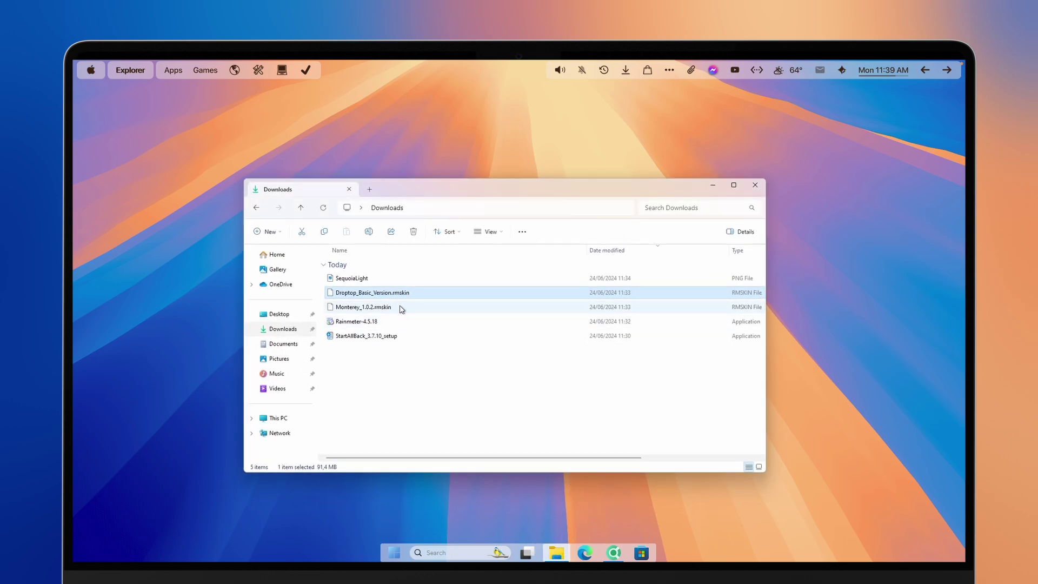
click(393, 309)
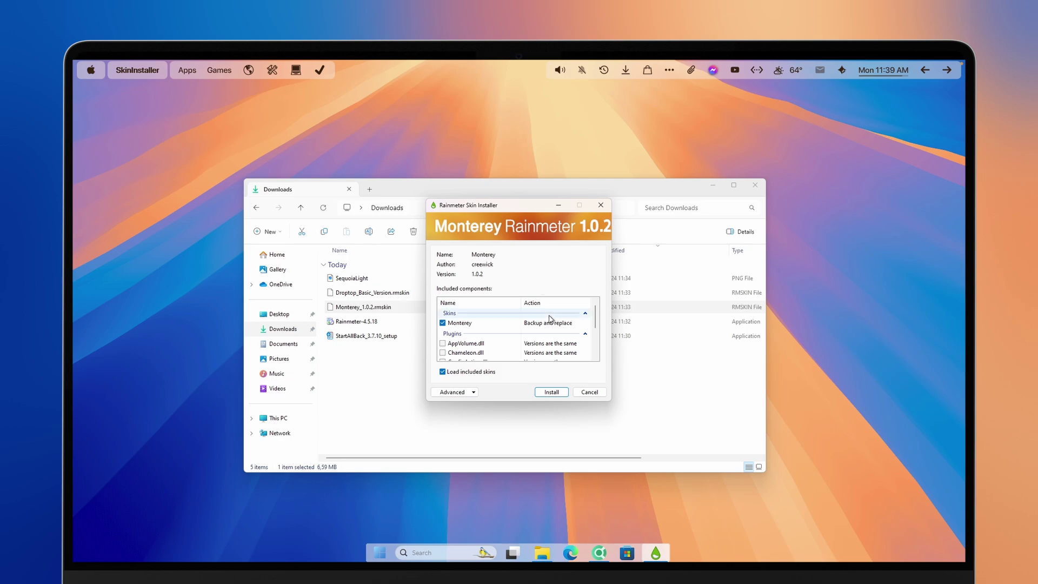
click(552, 392)
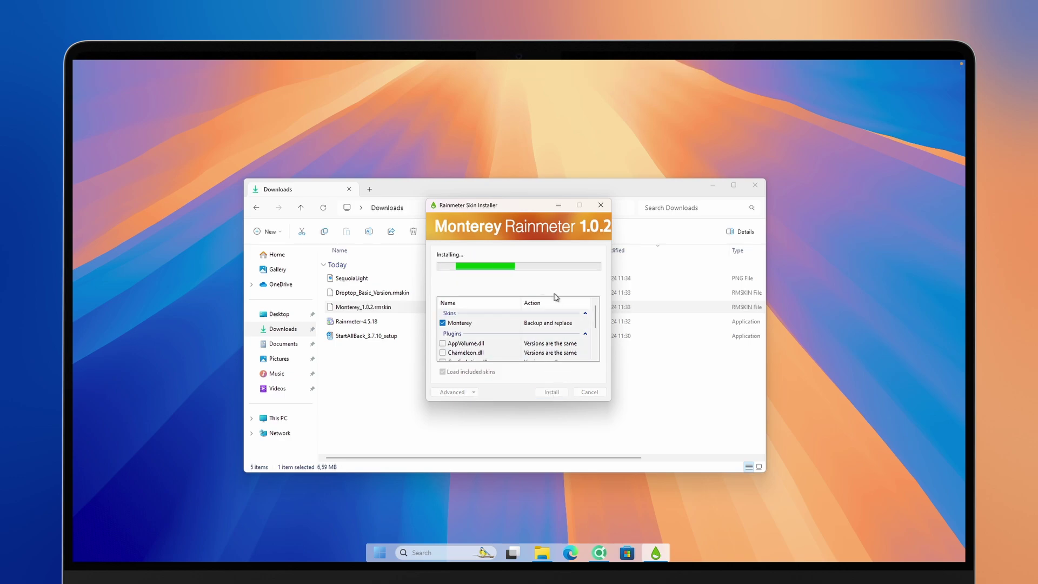
click(714, 186)
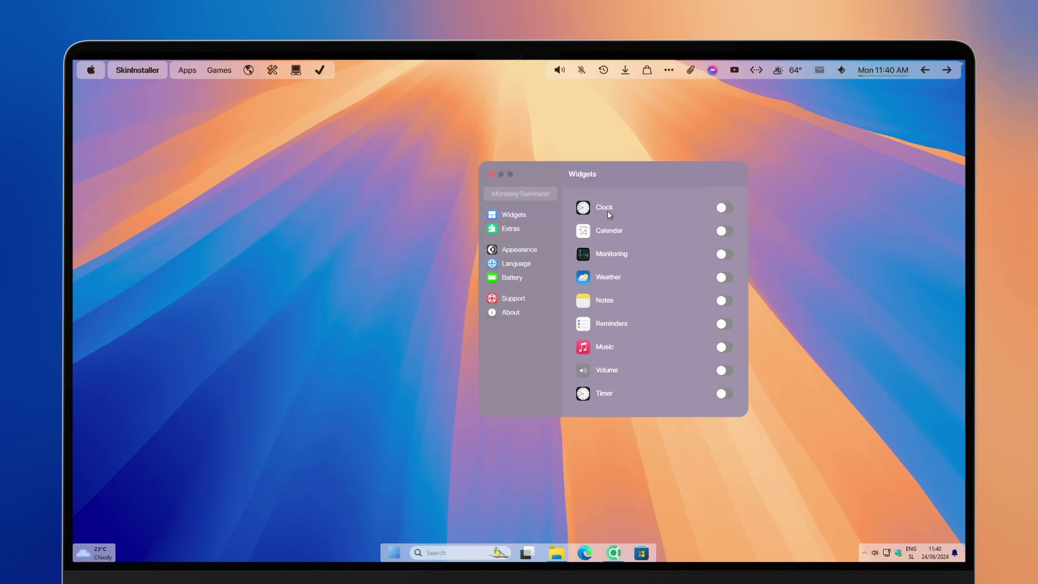
Move the Monterey Rainmeter window toward the middle of the desktop and set the widget theme to Blur
drag(611, 182, 551, 192)
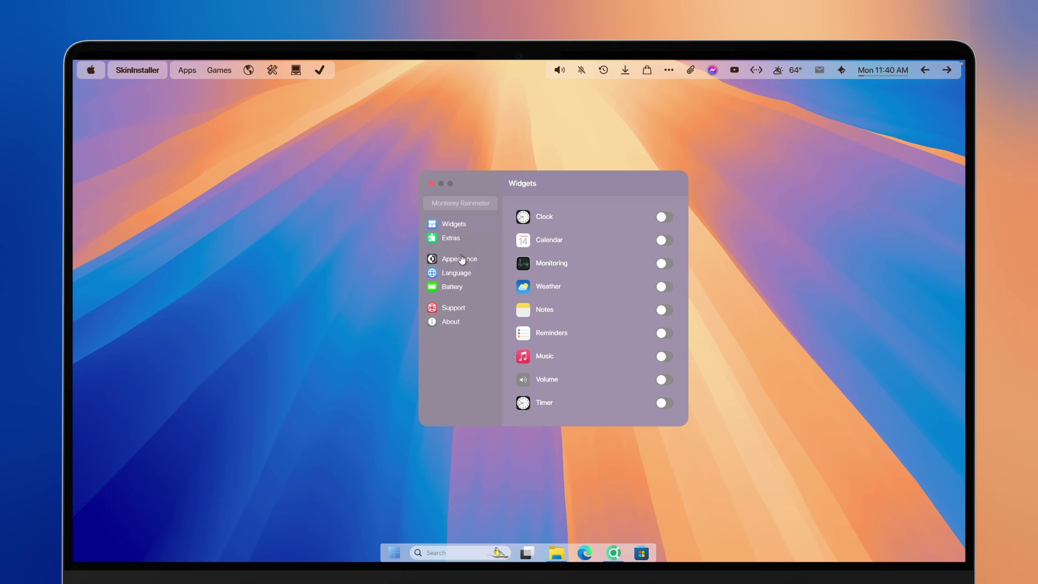
click(463, 260)
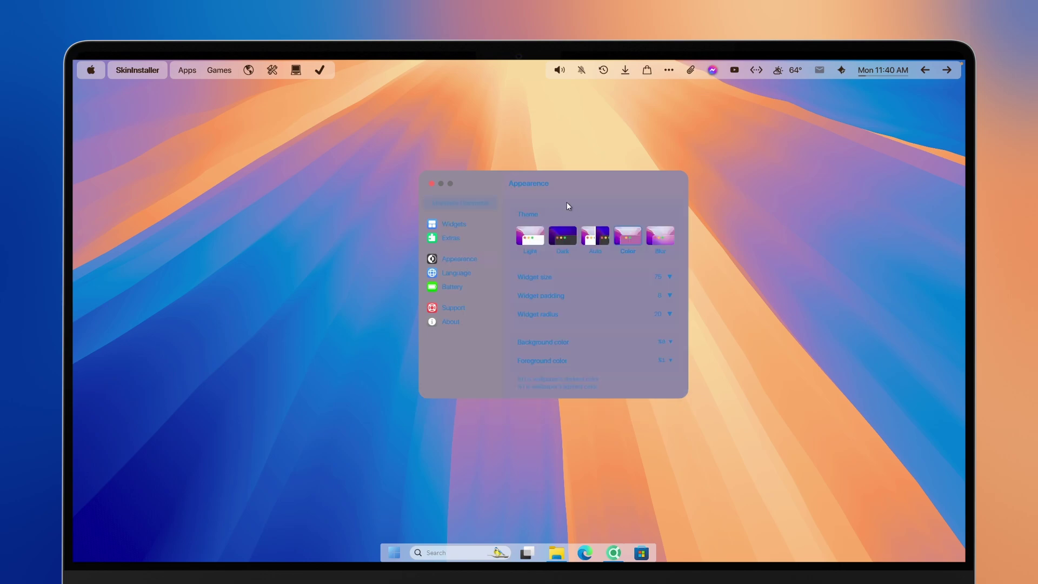
click(664, 238)
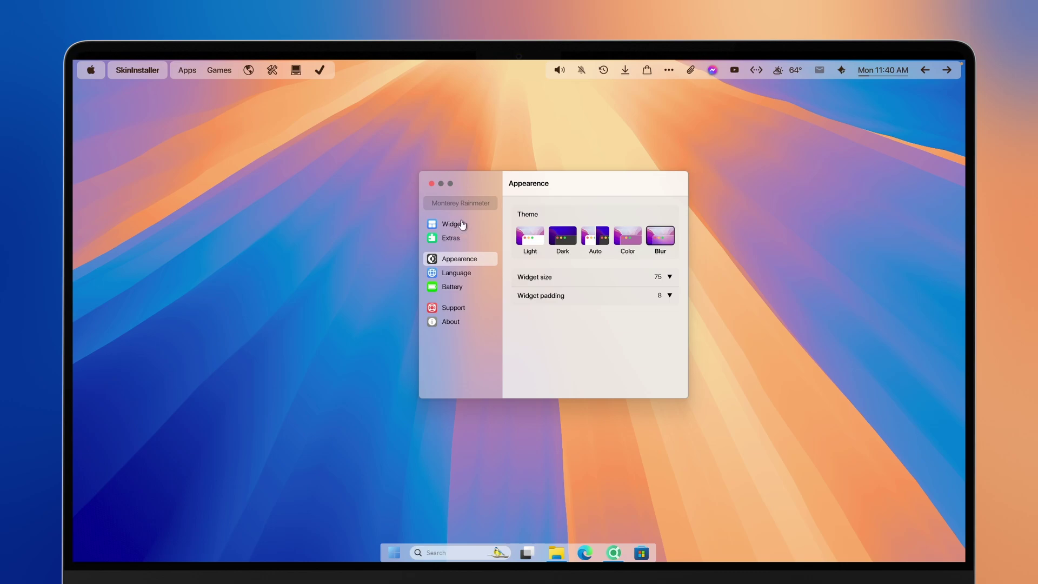
Enable the Clock, Calendar, Weather, Notes and Reminders widgets in Monterey Rainmeter and close its window
click(467, 226)
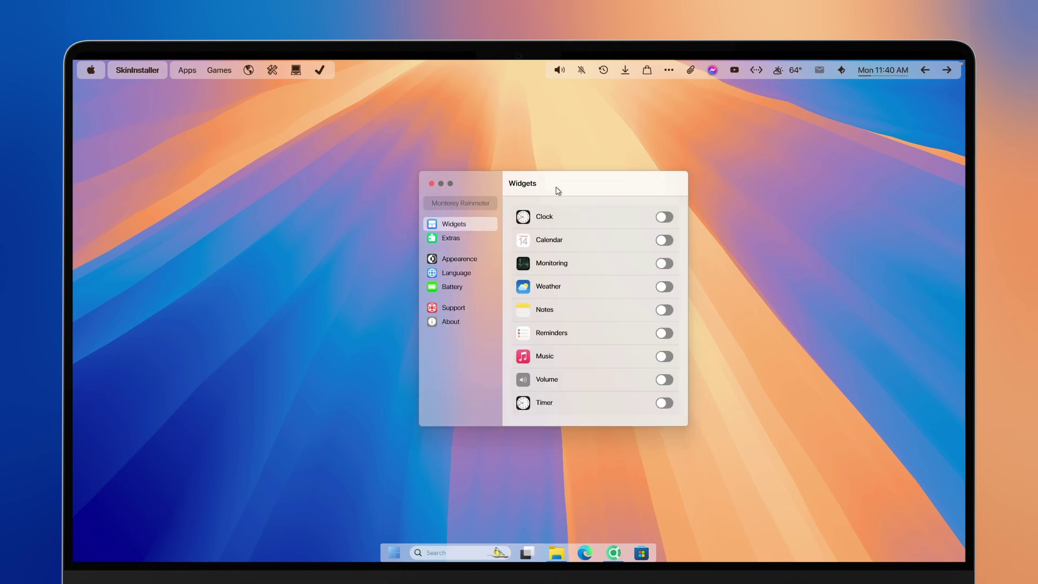
drag(557, 189, 514, 184)
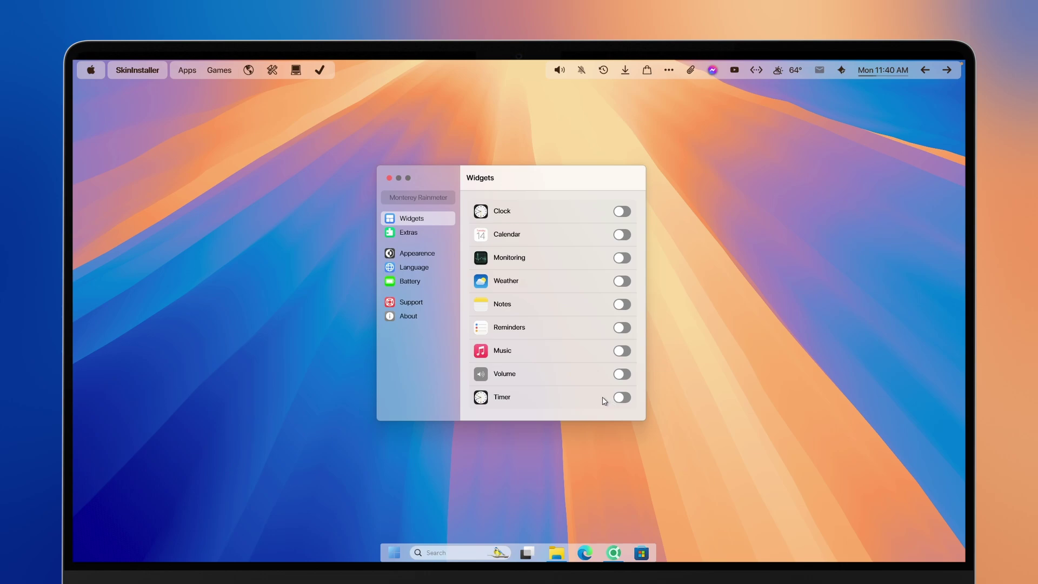
click(623, 212)
click(622, 235)
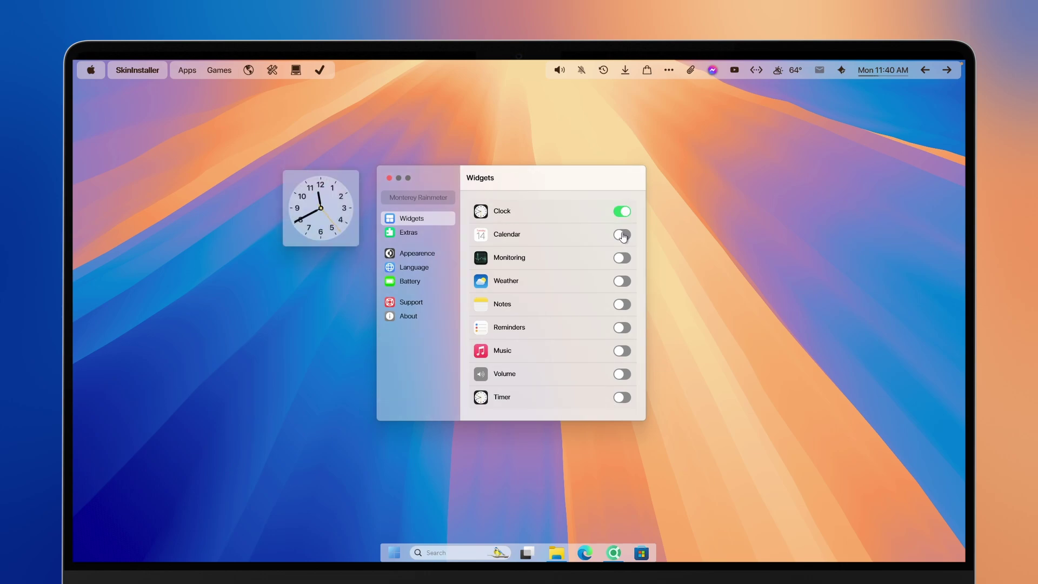
click(623, 281)
click(623, 306)
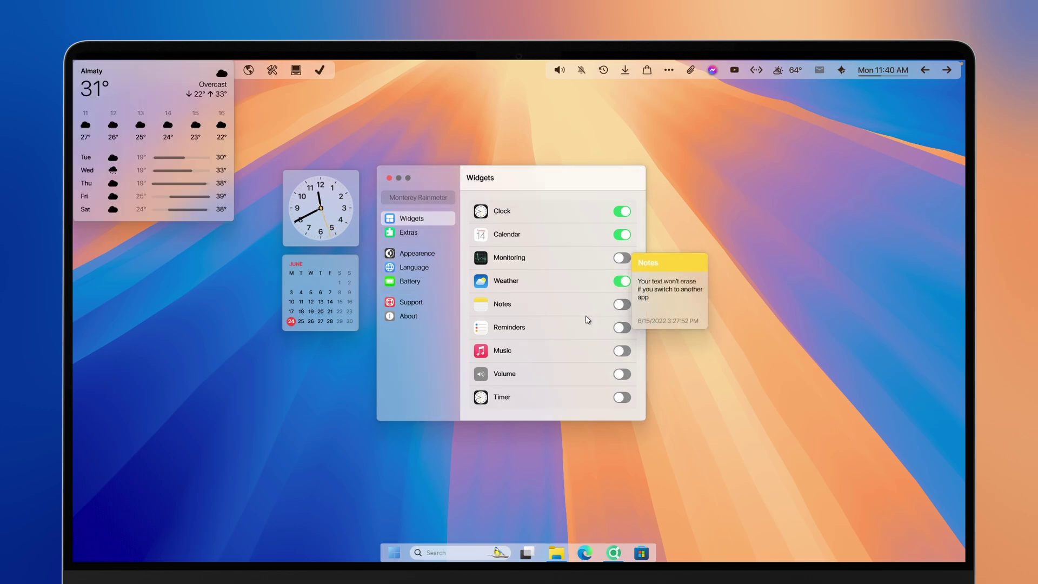
click(620, 328)
click(389, 179)
Move the weather widget to the middle of the desktop and place the clock and calendar side by side in its upper-left corner
drag(200, 153, 540, 385)
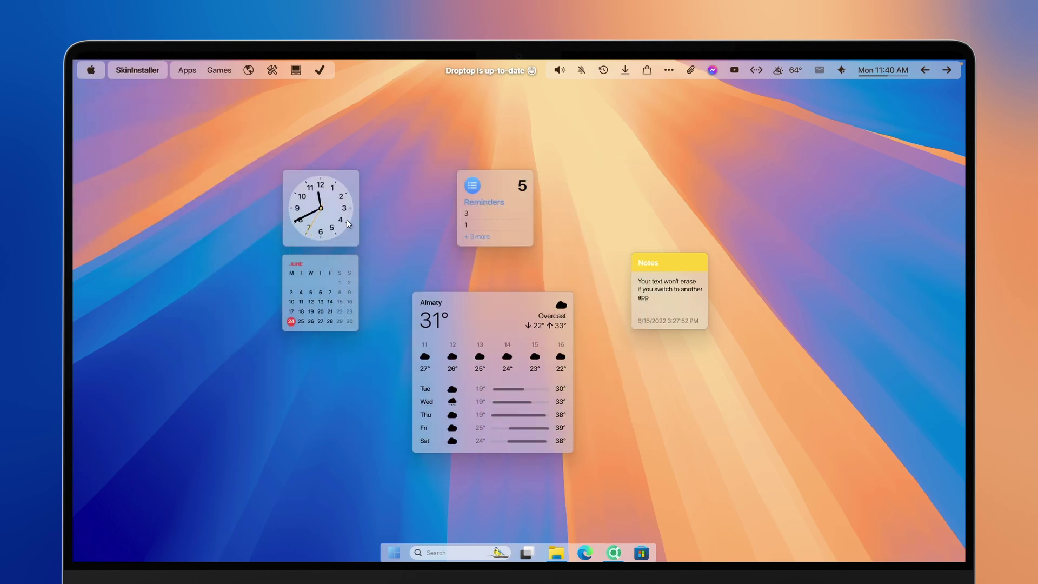
drag(347, 223, 138, 141)
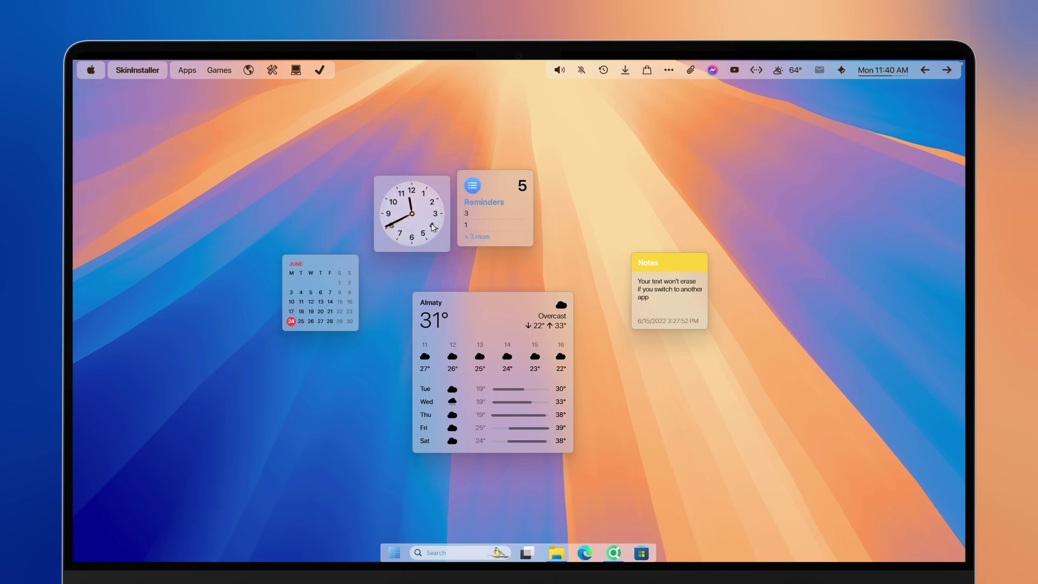
drag(400, 216, 137, 140)
drag(336, 296, 212, 132)
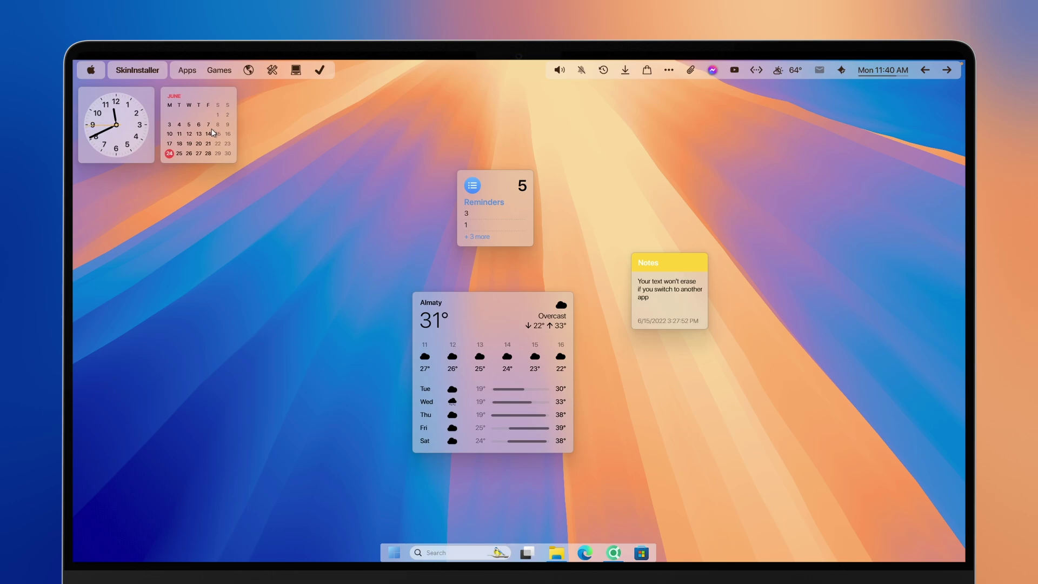
Set the weather widget to the Wide size and place it directly below the clock and calendar
right_click(488, 313)
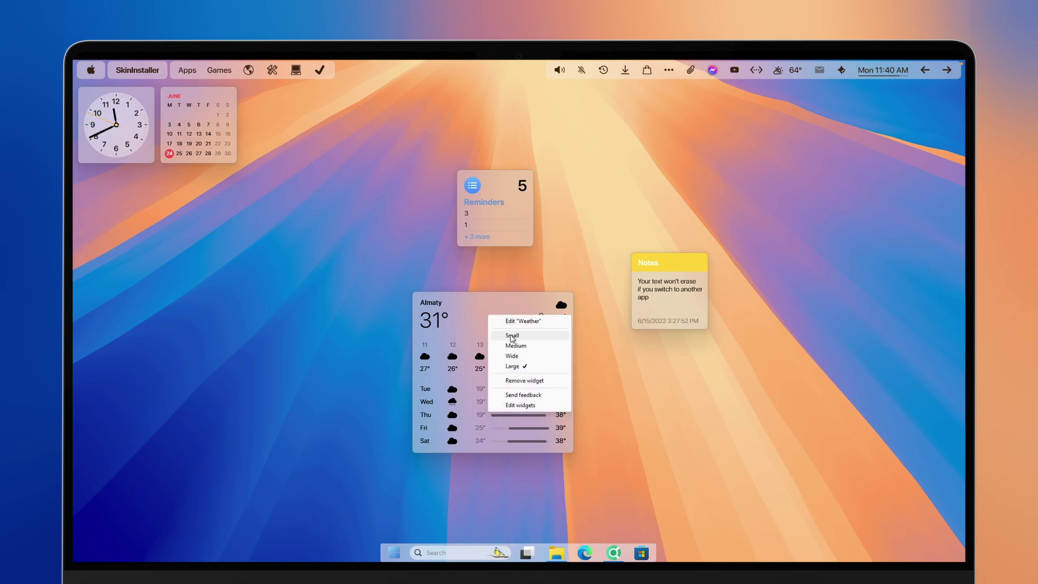
click(519, 357)
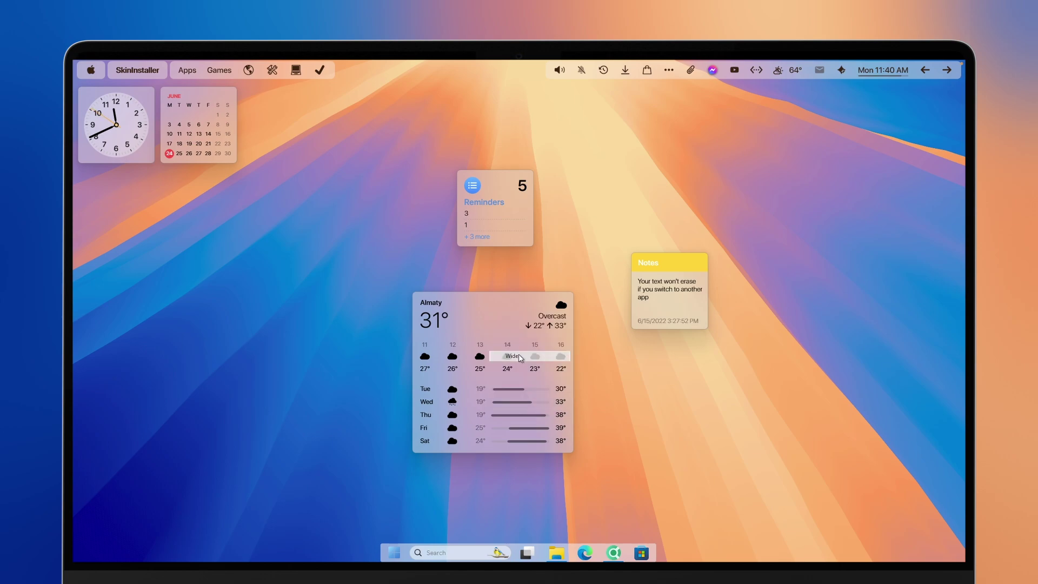
drag(493, 326, 160, 197)
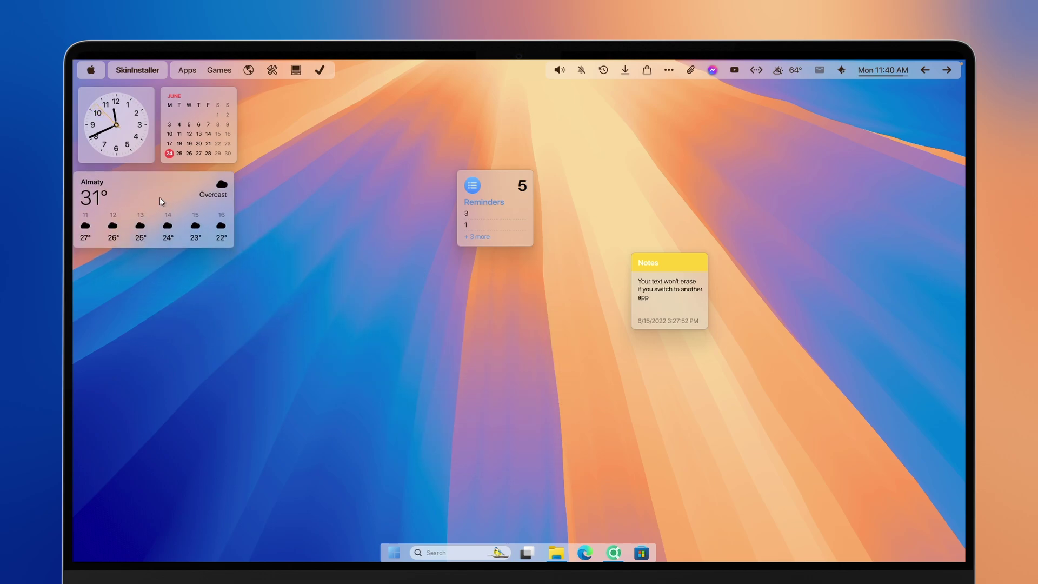
Set the weather widget's city to London
right_click(172, 187)
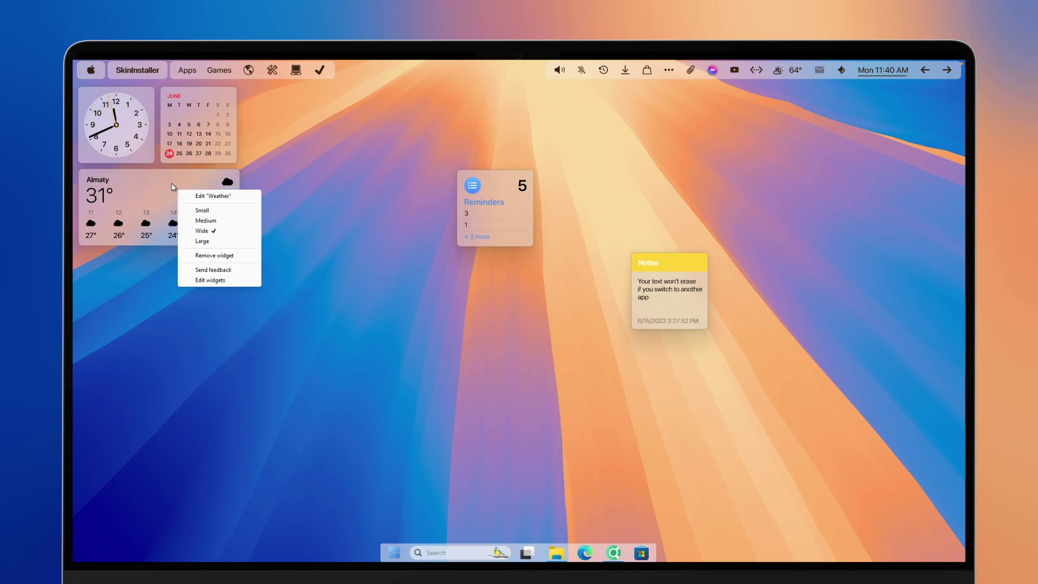
click(212, 196)
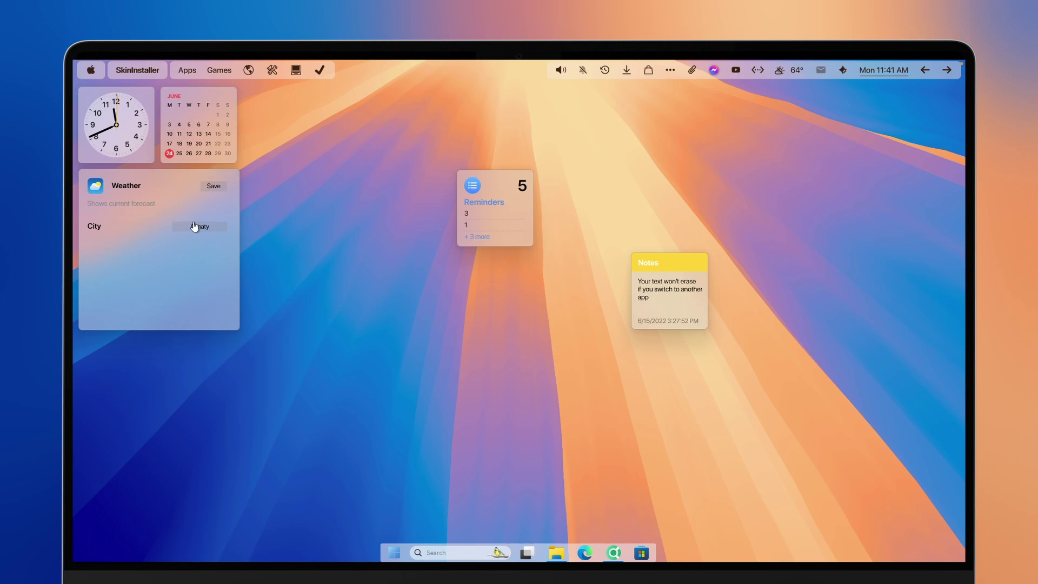
double_click(200, 227)
text(London)
key(Return)
Place the Reminders and Notes widgets side by side directly below the weather widget
drag(497, 200, 118, 282)
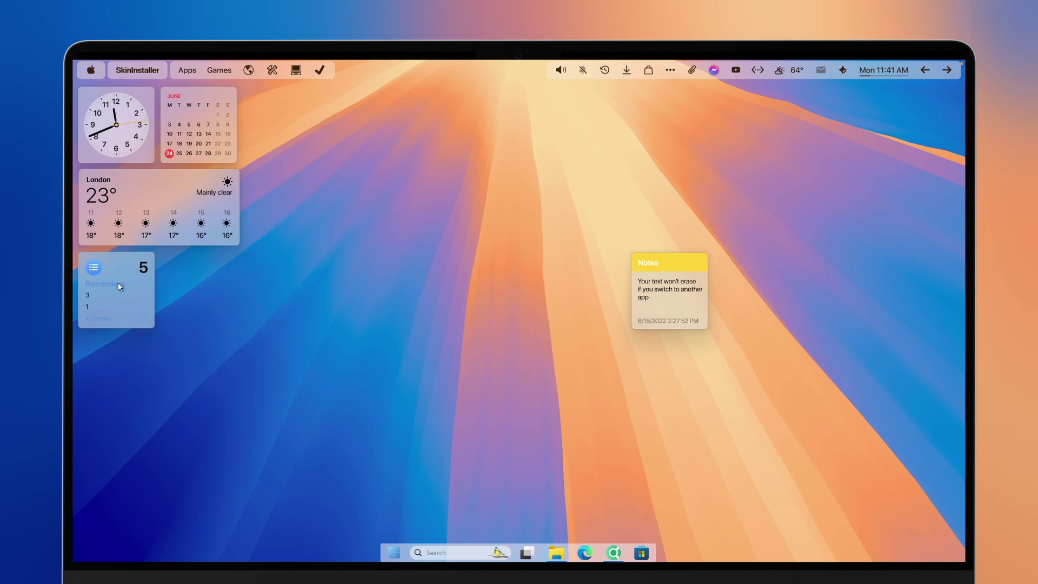
drag(660, 307, 196, 299)
click(245, 144)
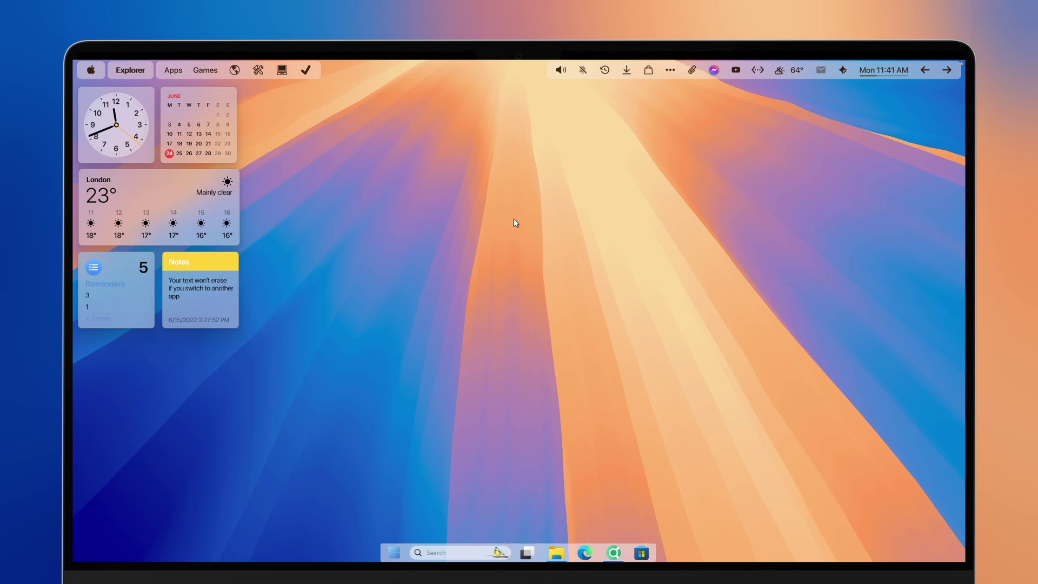
Close the Downloads window, switch to the browser, search for topnotify in a new tab and open the SamsidParty/TopNotify GitHub page
key(alt+Tab)
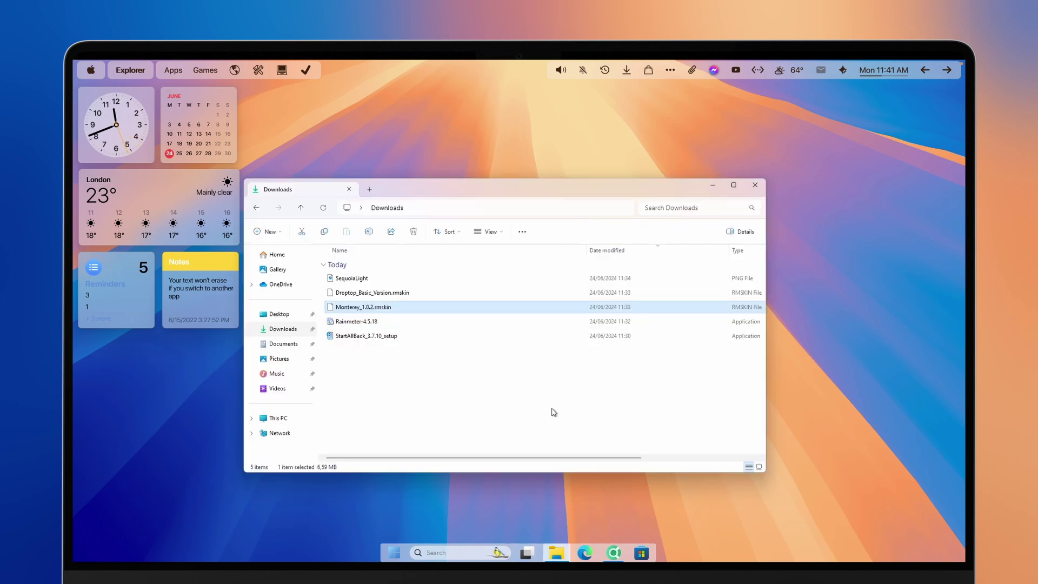
click(755, 185)
key(alt+Tab)
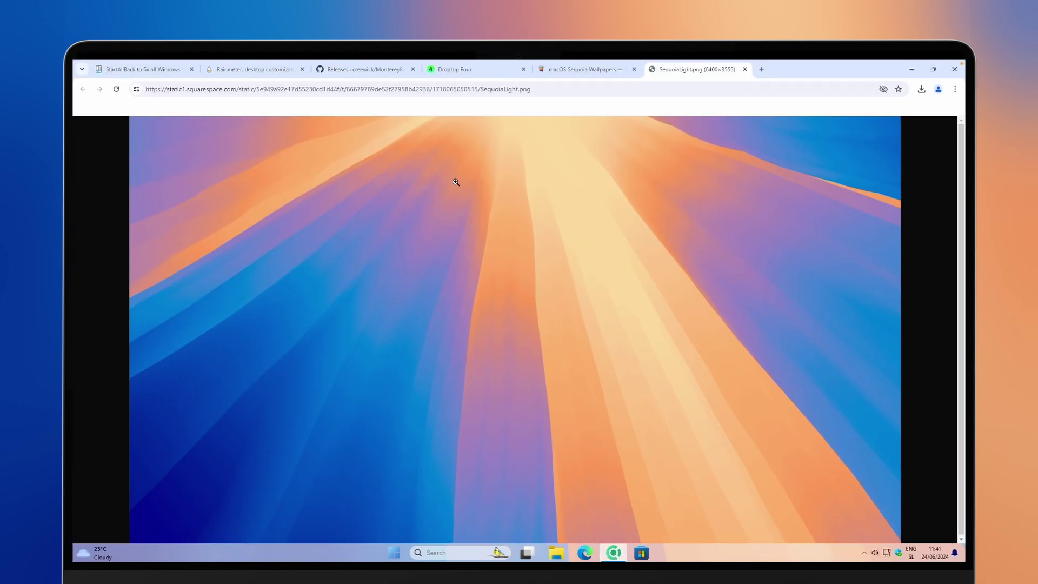
click(762, 70)
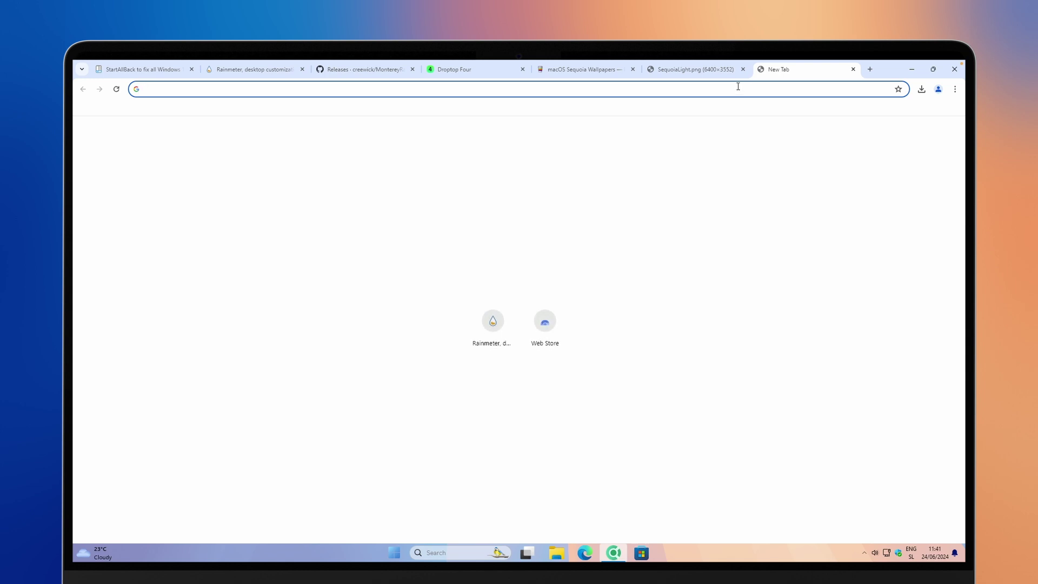
text(topnotify)
key(Return)
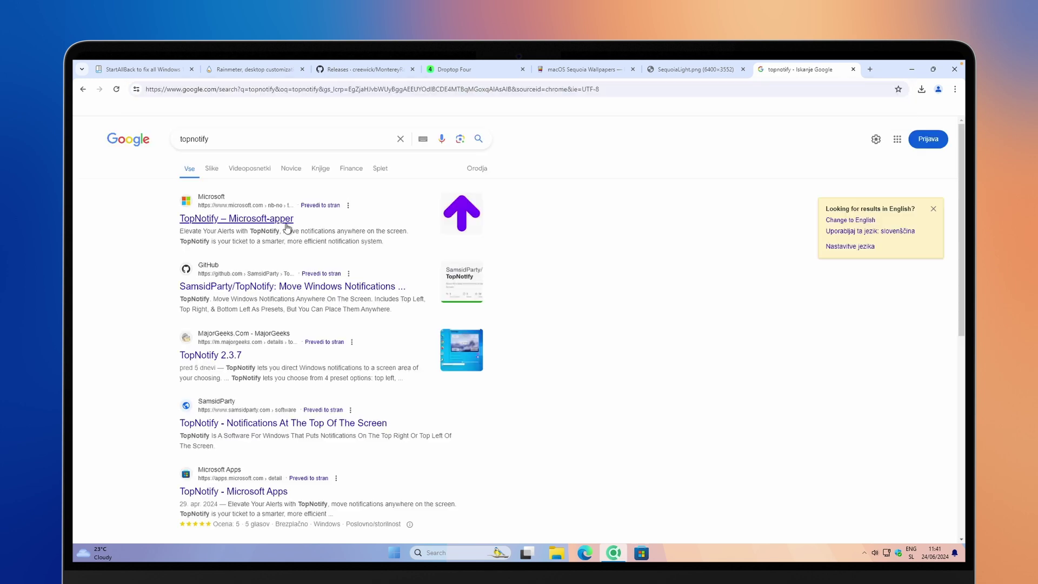
click(220, 288)
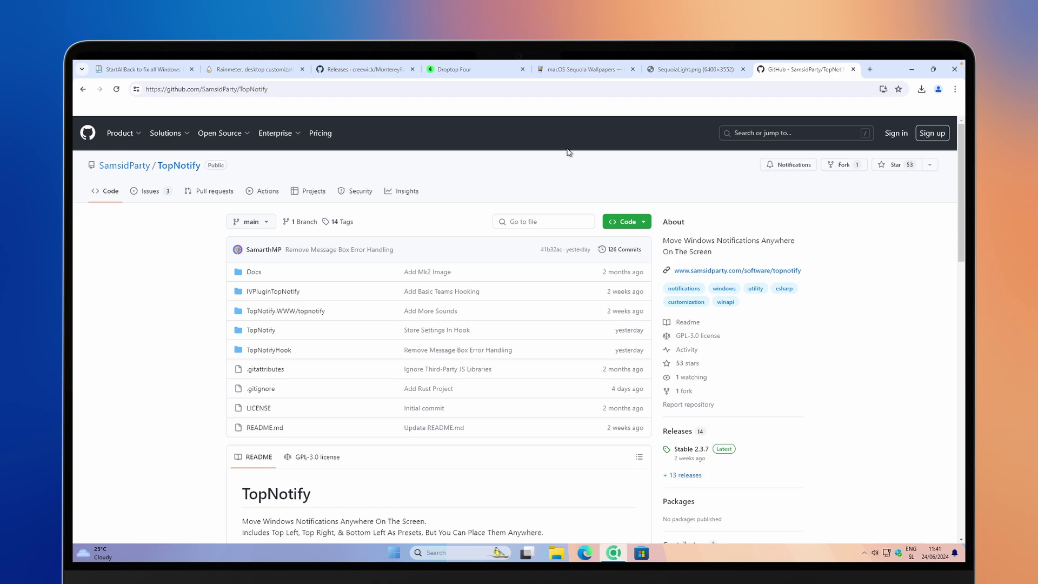
Download TopNotify.Msix from the repository's releases into the Downloads folder
click(677, 431)
scroll(668, 280, down, 3)
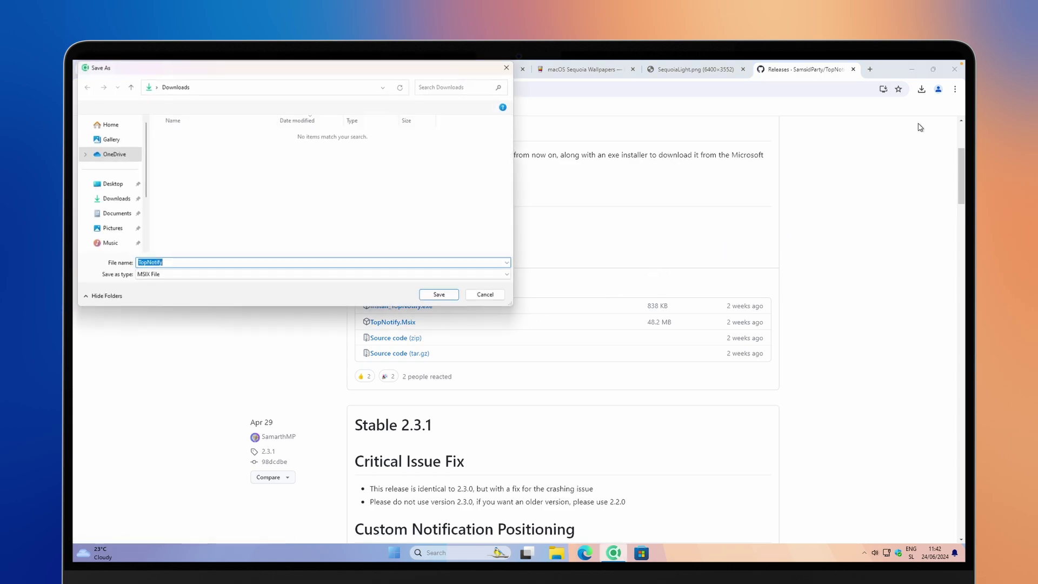
click(441, 295)
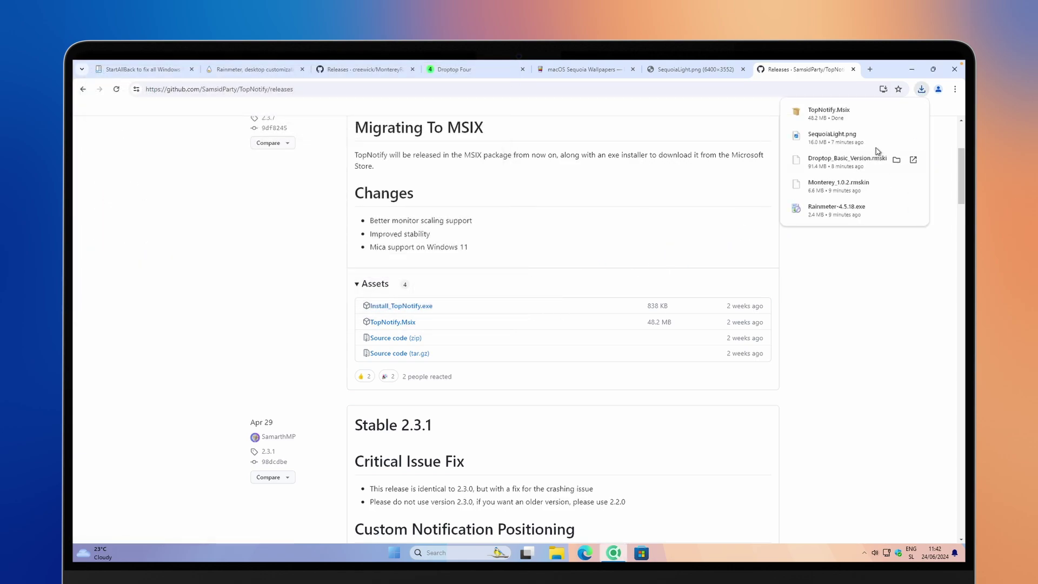
Install TopNotify from the downloaded TopNotify.Msix package and dismiss its notification
click(848, 113)
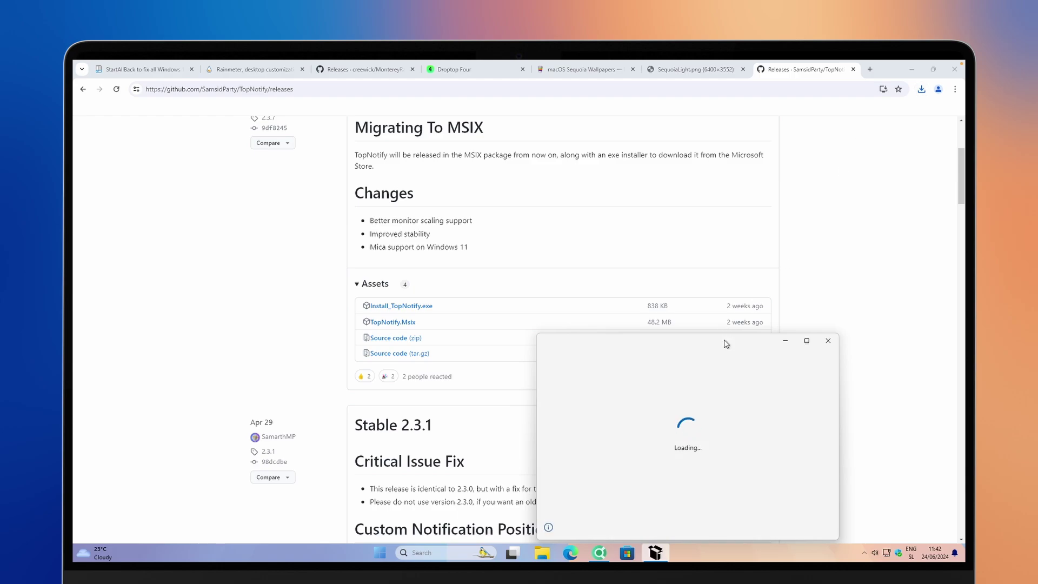
click(697, 325)
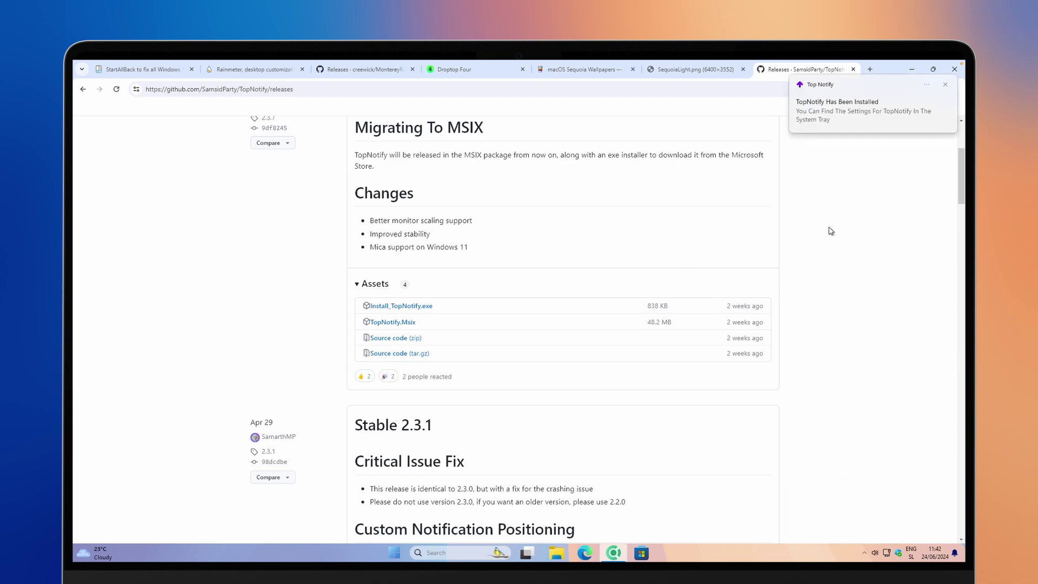
click(944, 86)
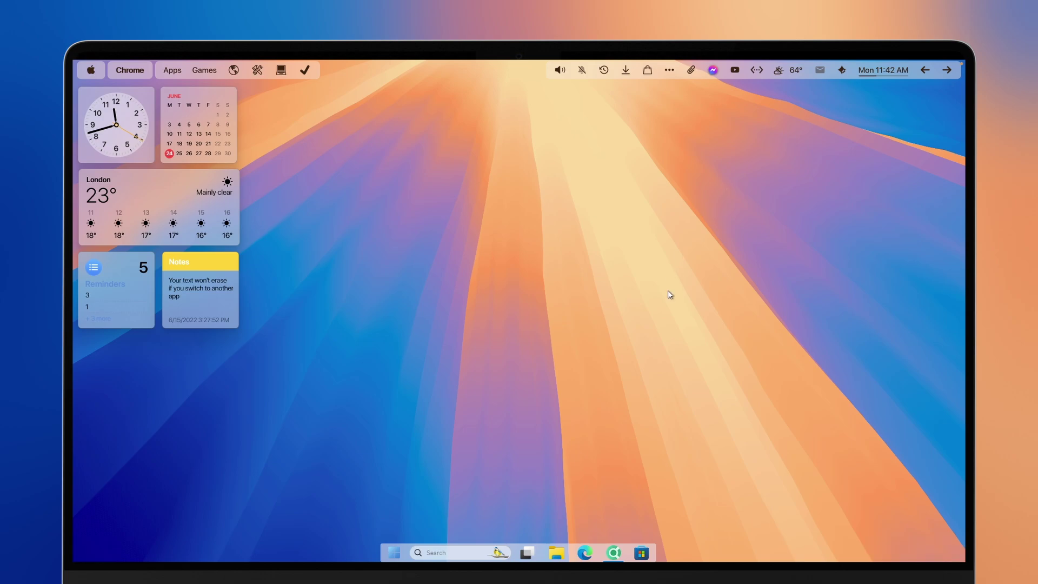
Open the TopNotify settings from the system tray, spawn a test notification and dismiss it
click(671, 295)
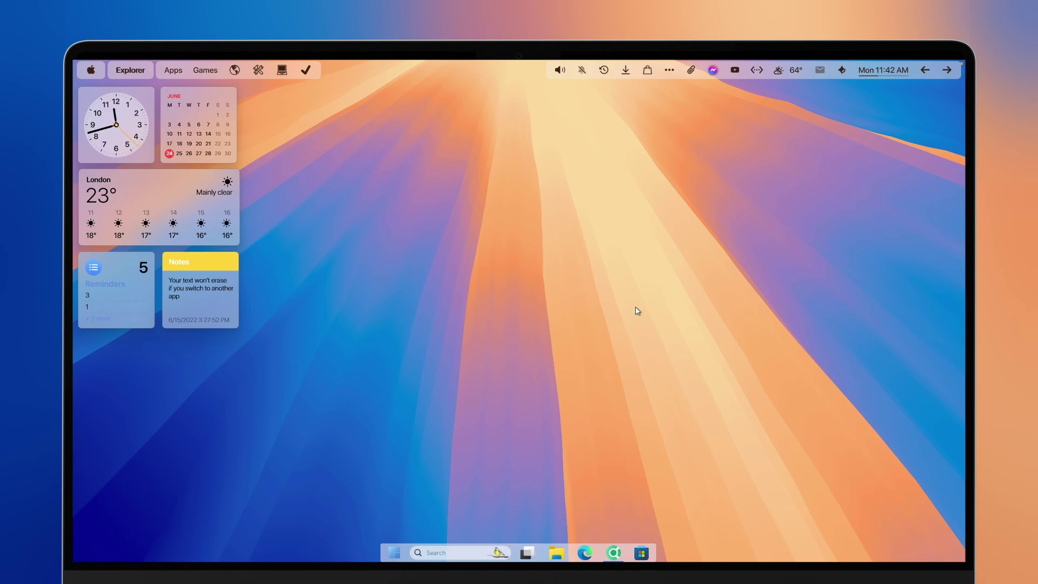
click(615, 553)
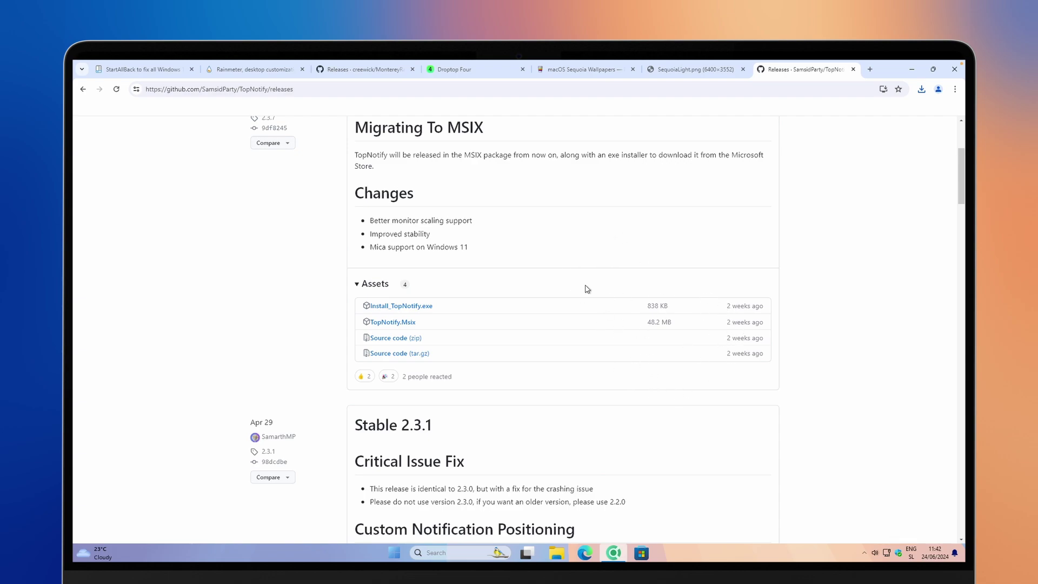
click(865, 553)
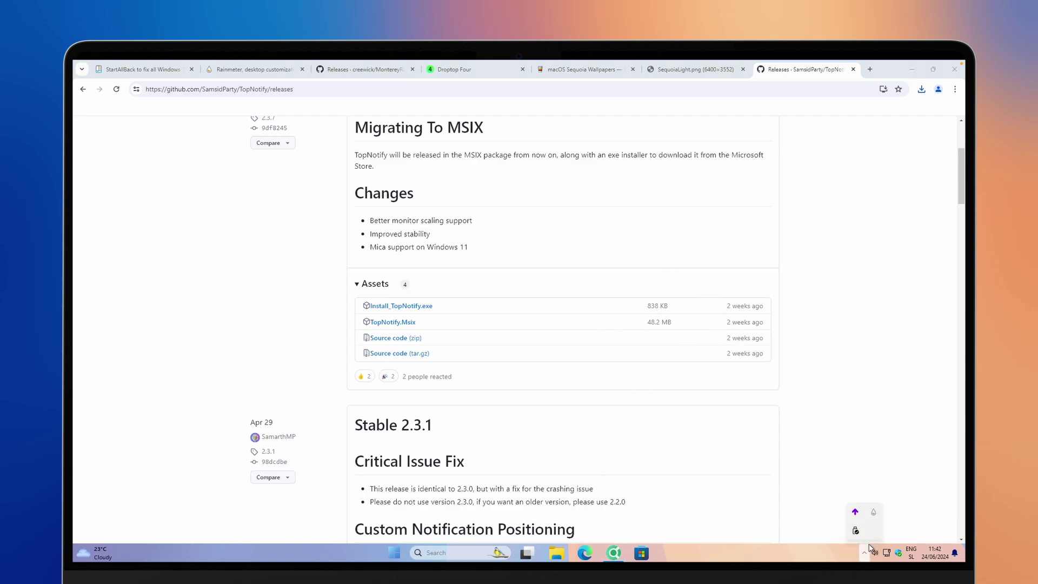
click(857, 513)
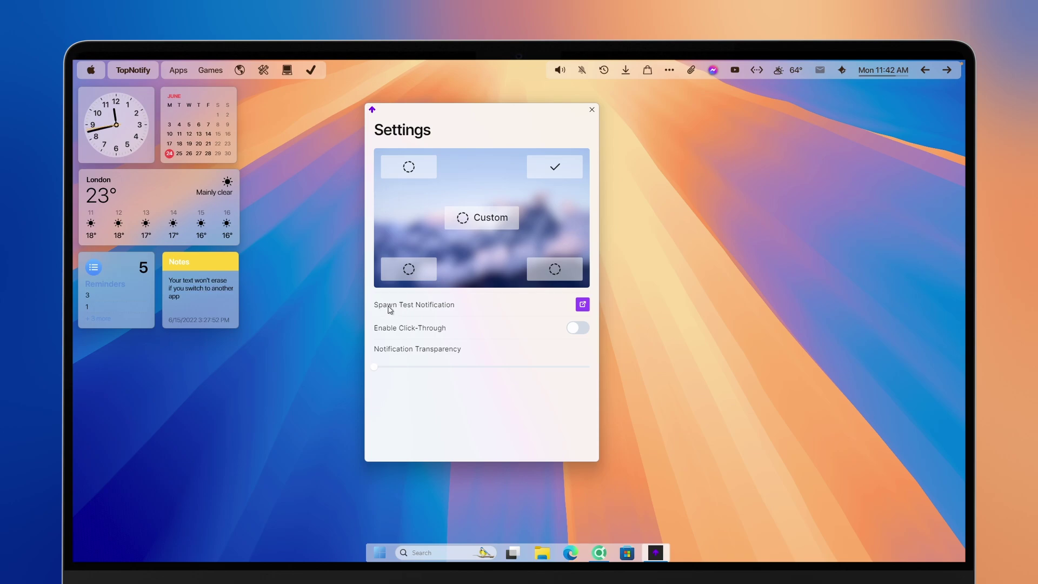
click(582, 304)
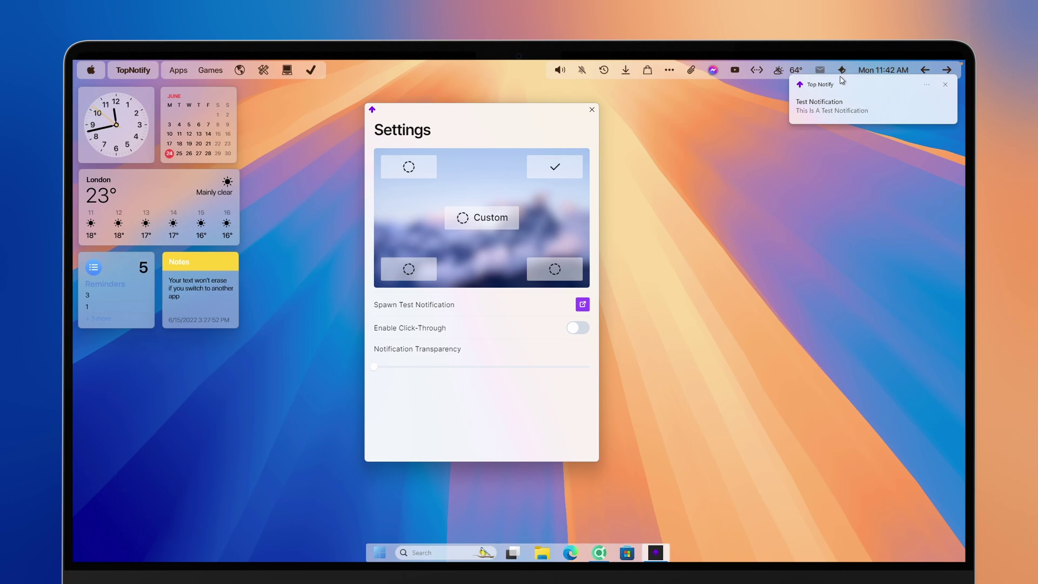
click(944, 85)
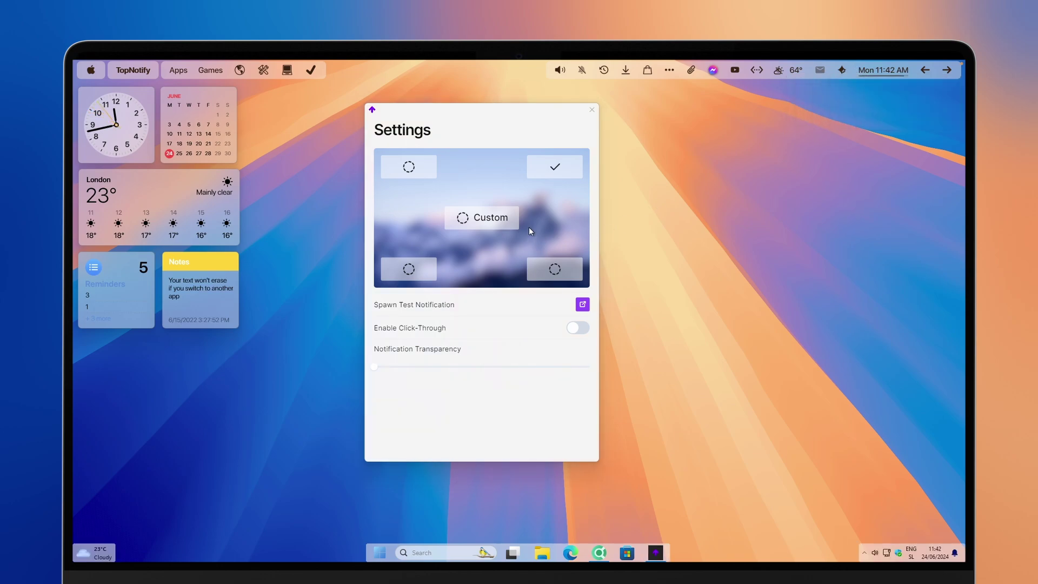
Set a custom notification position in the desktop's upper-right corner, just below the Droptop bar
click(489, 218)
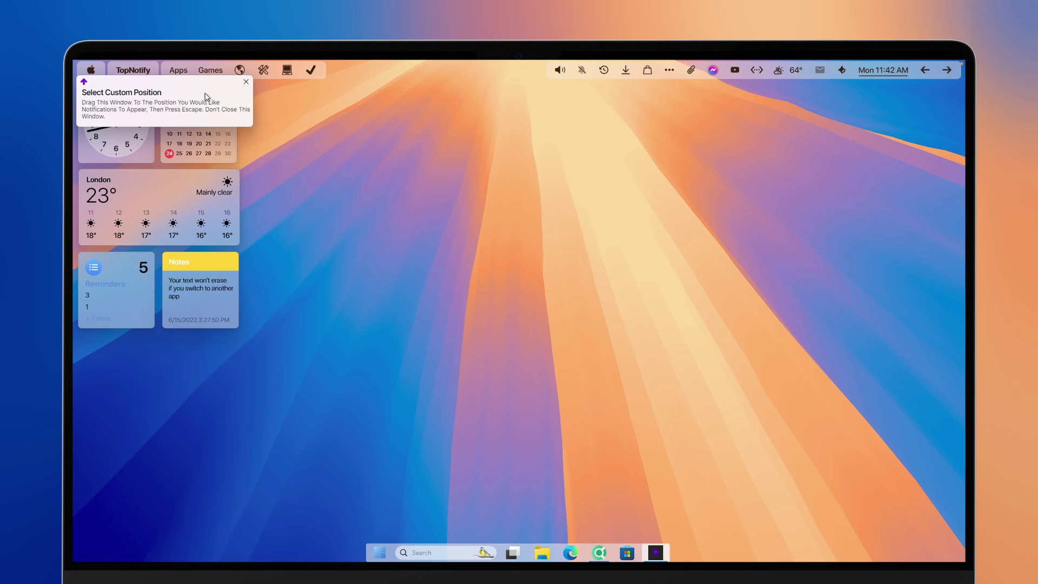
drag(179, 94, 897, 99)
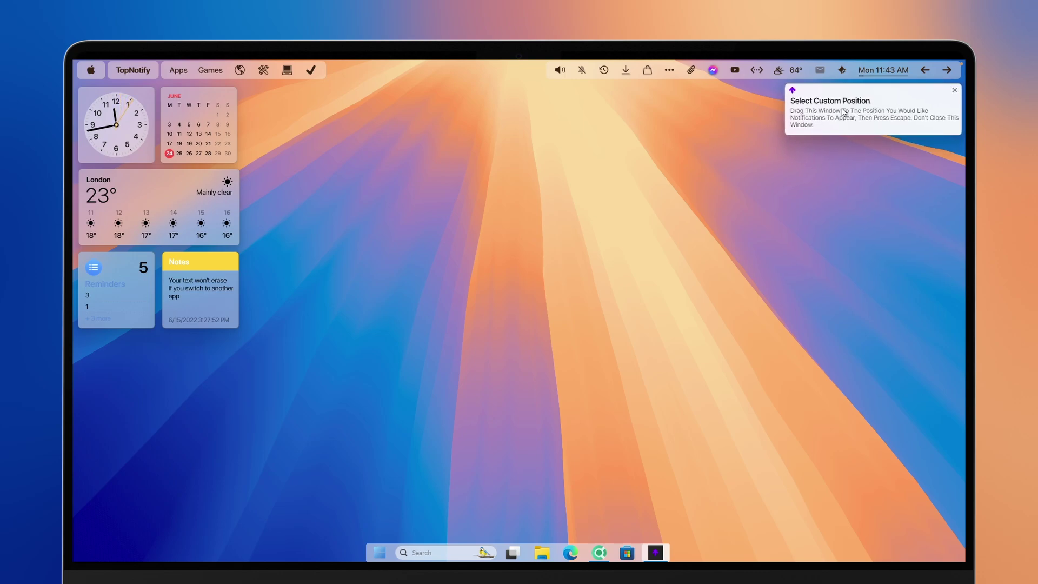
key(Escape)
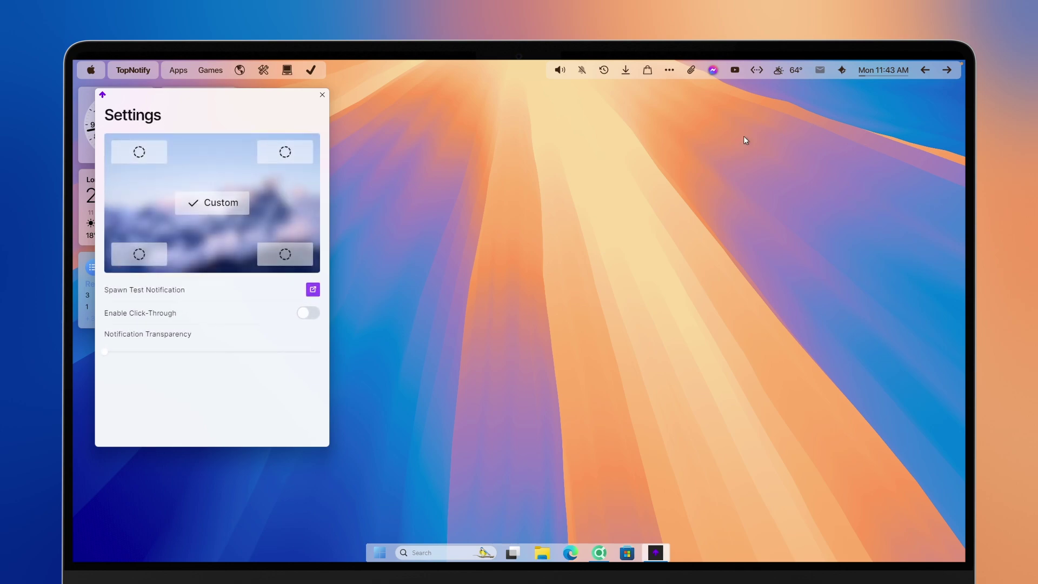
Spawn a test notification, raise the notification transparency to about a quarter of its range, and close the TopNotify settings
click(313, 289)
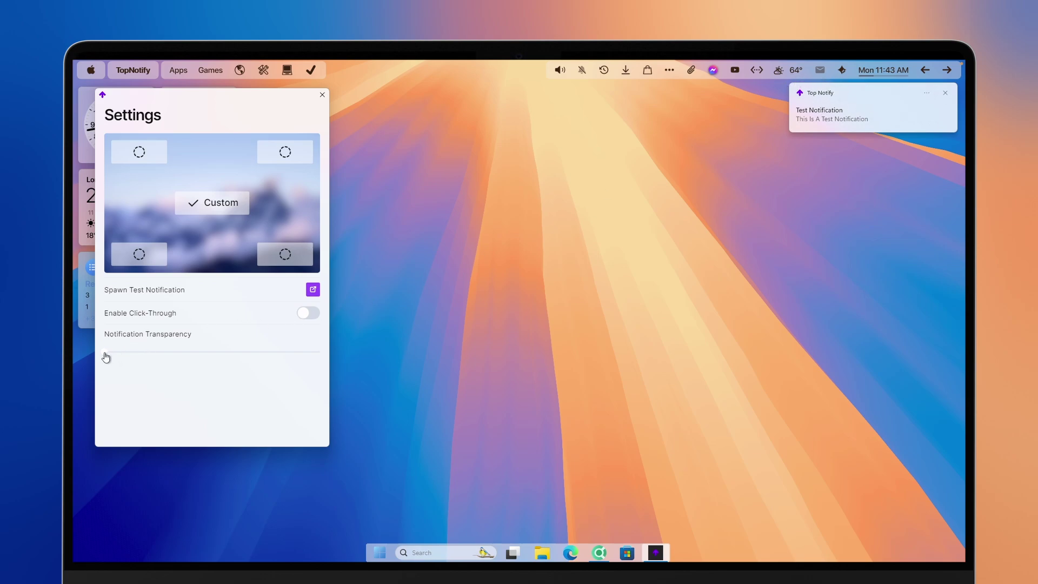
drag(106, 355, 157, 358)
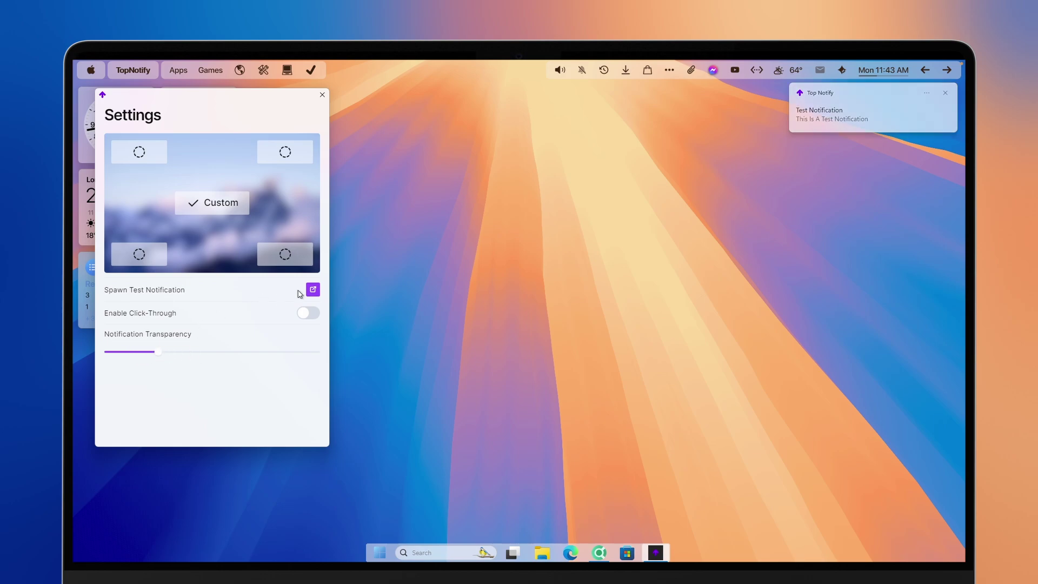
click(322, 95)
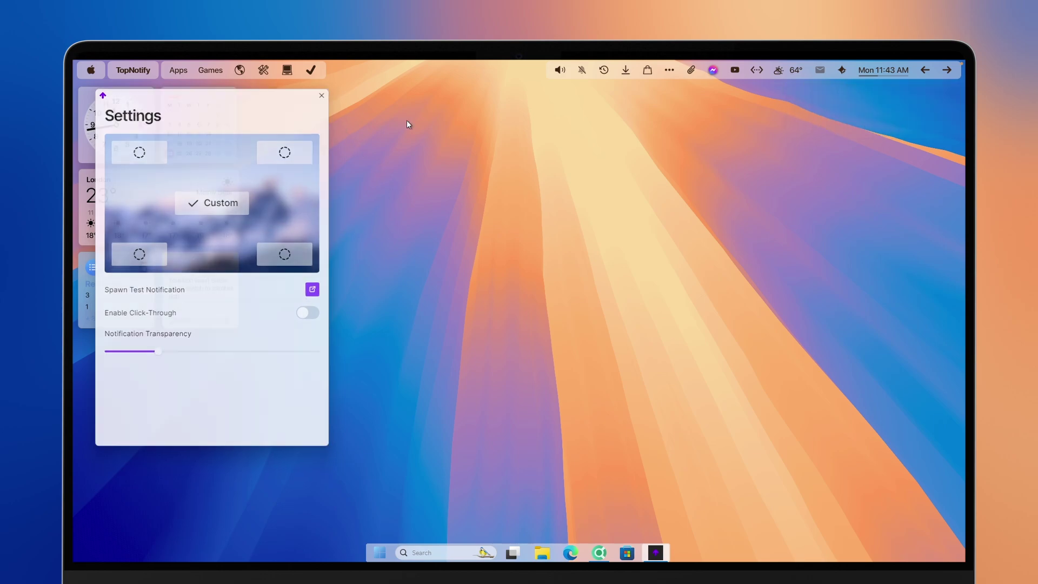
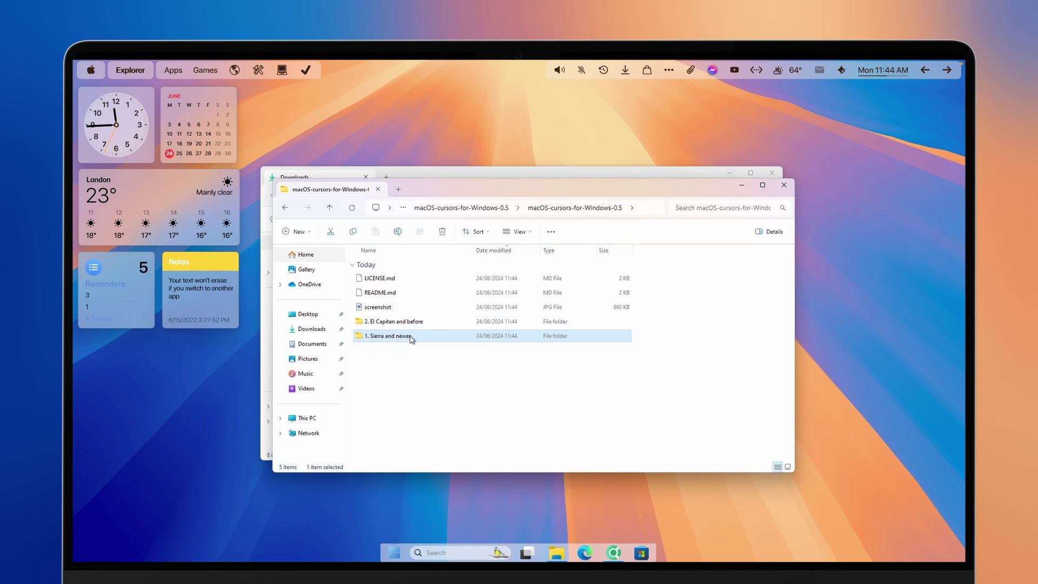
Open the 1. Normal cursor folder inside 1. Sierra and newer > 1. No Shadow of the macOS cursors package
double_click(407, 337)
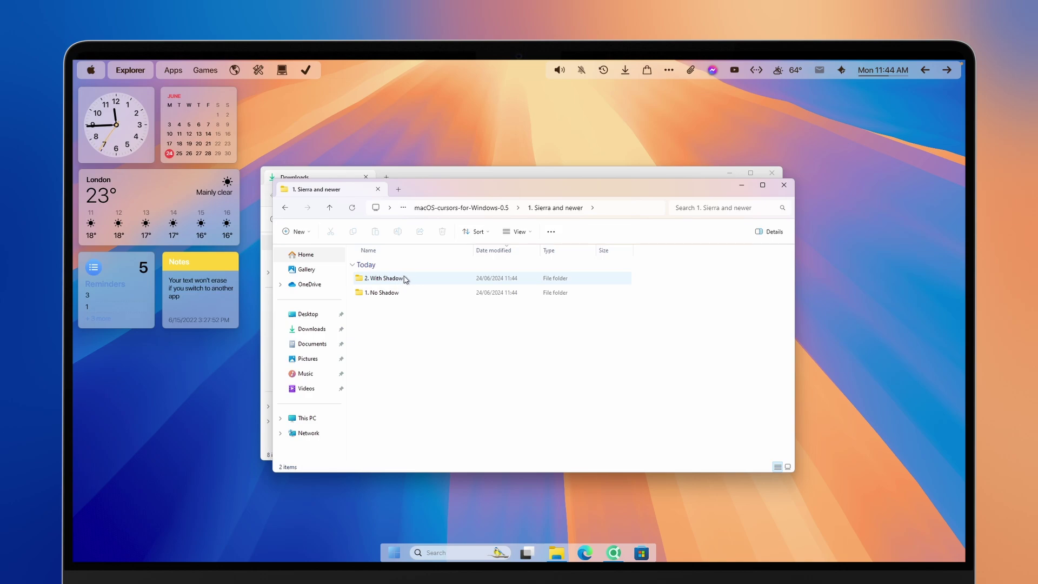
double_click(389, 295)
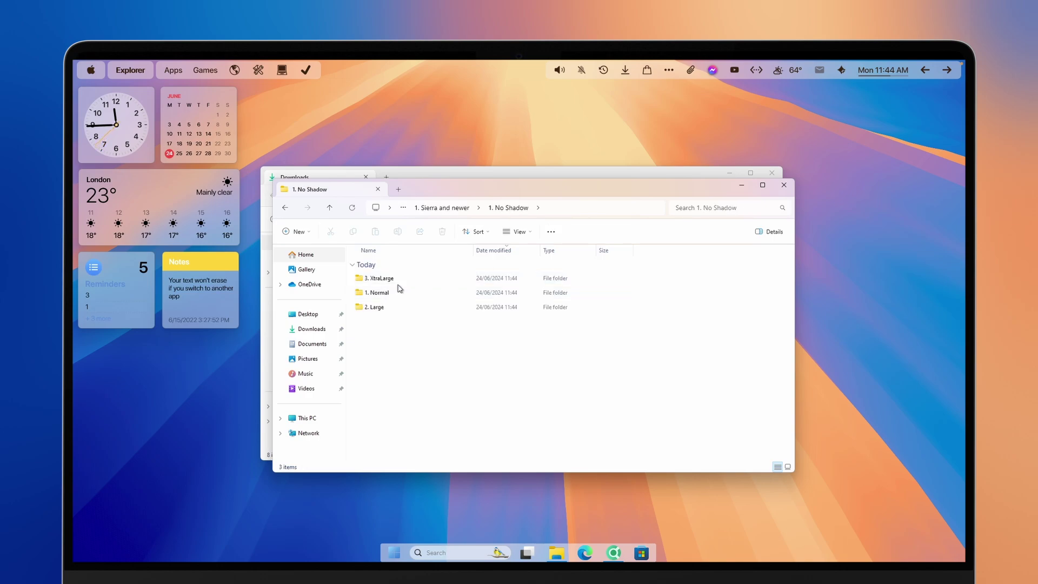
double_click(387, 293)
scroll(422, 320, down, 3)
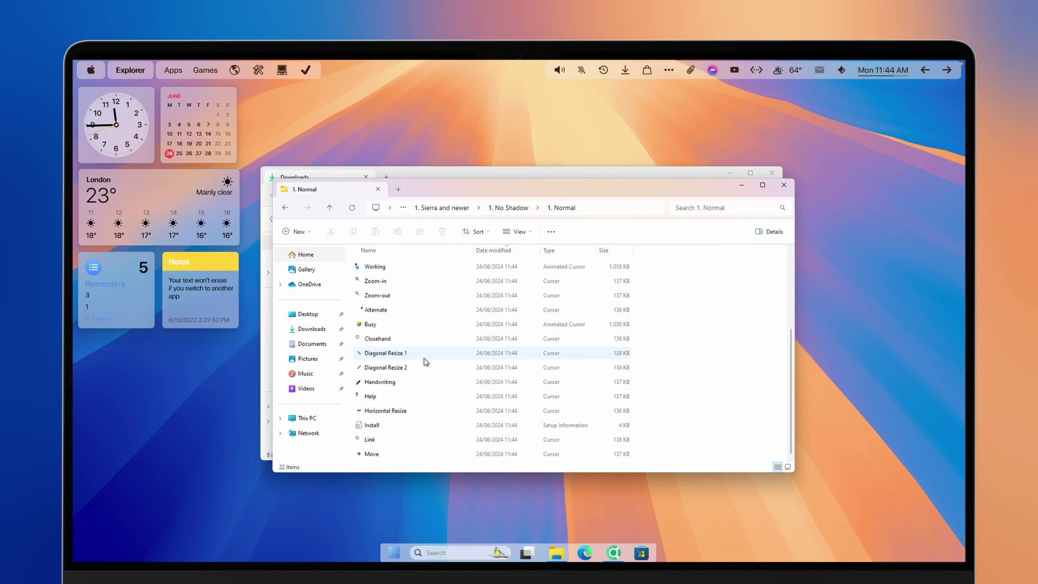
Try to install the Normal macOS cursors with the Install setup information file, approving the security warning and the User Account Control request
click(400, 425)
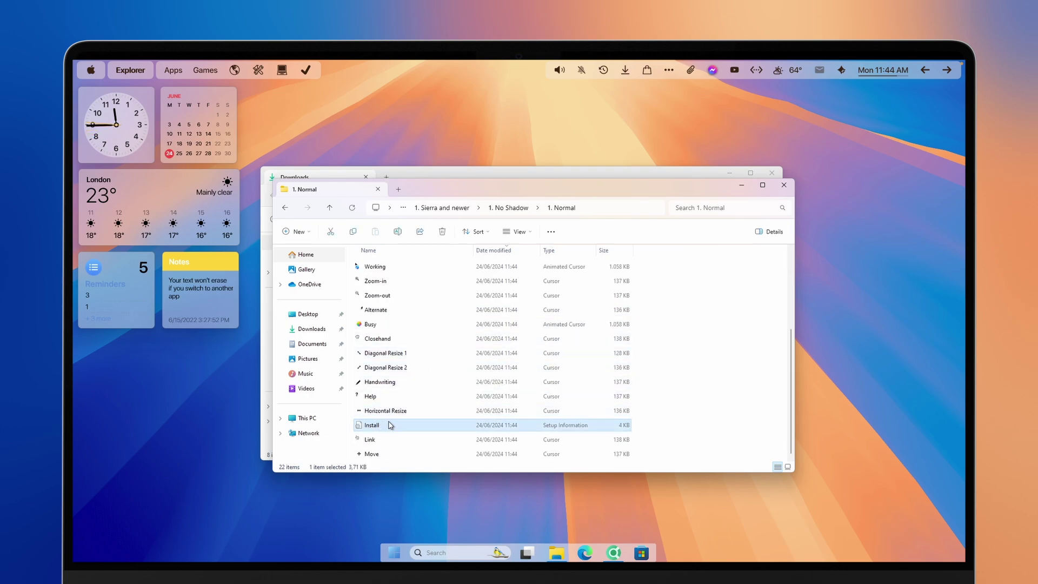
right_click(392, 427)
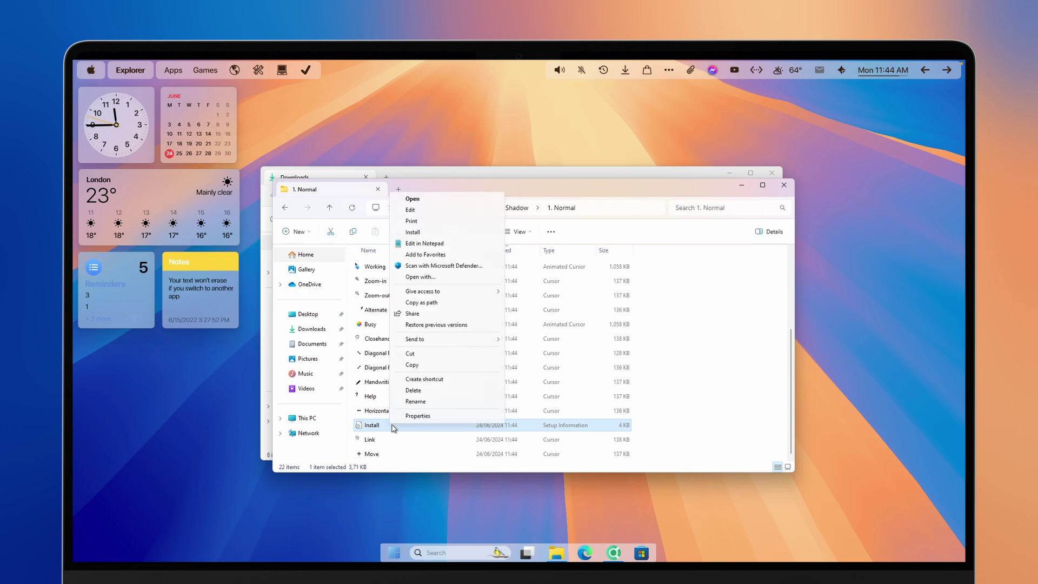
click(421, 232)
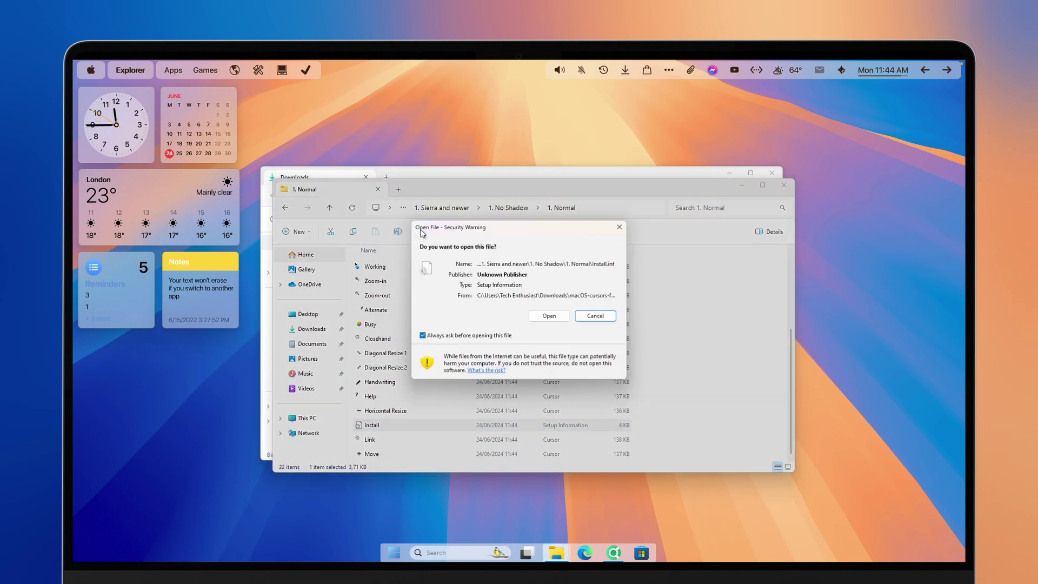
click(550, 315)
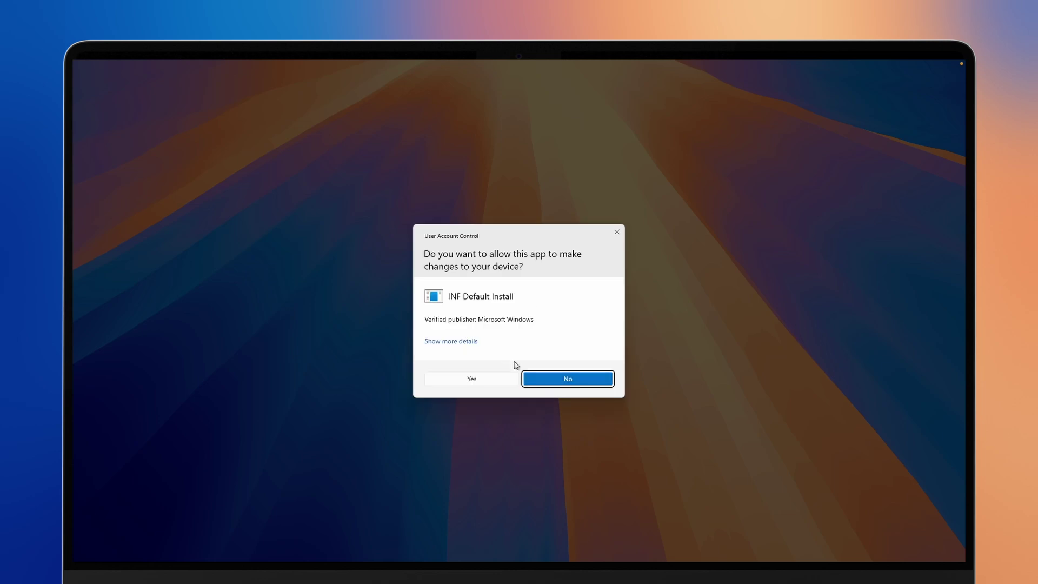
click(472, 379)
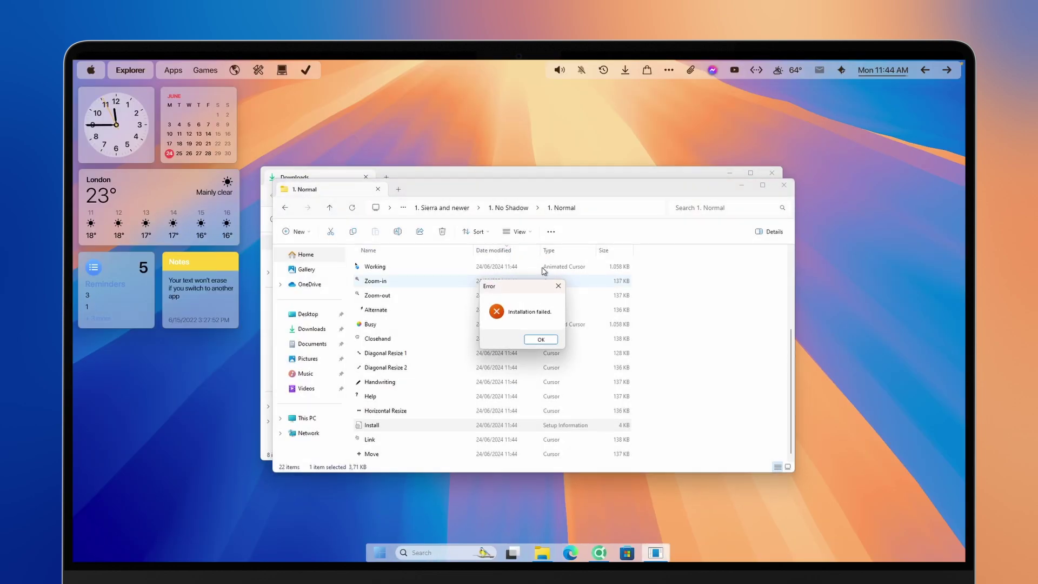
Dismiss the installation error and close the 1. Normal folder window
click(542, 340)
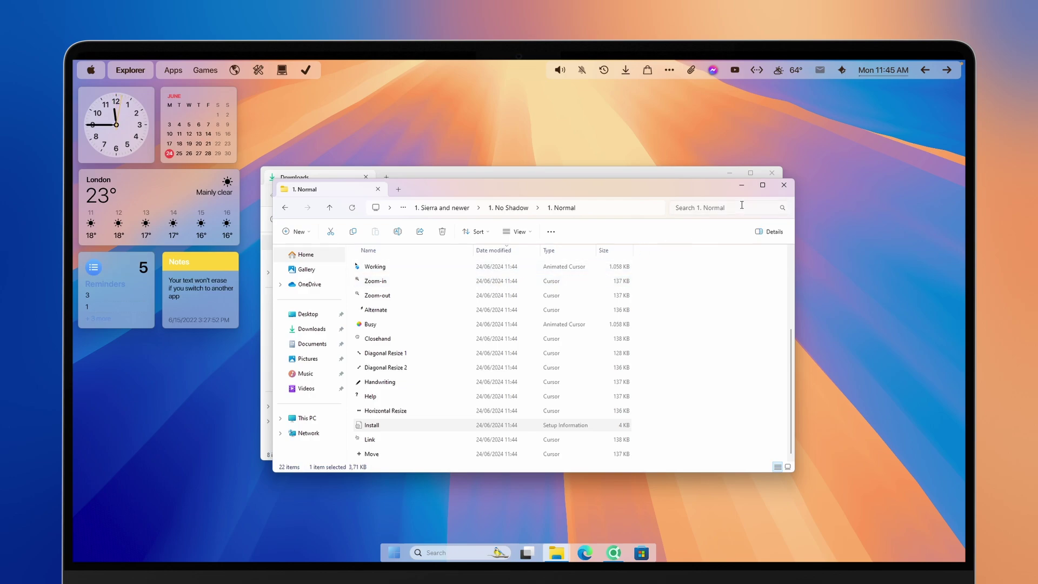
click(787, 186)
Open the pointer settings in Mouse Properties through the additional mouse settings and minimize the Downloads window
click(395, 554)
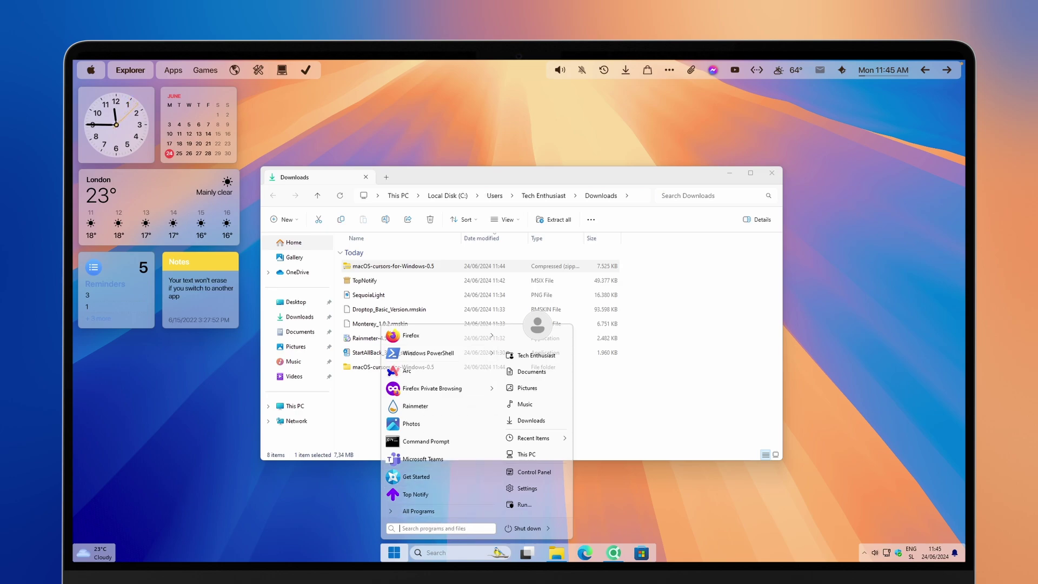
right_click(416, 495)
click(424, 372)
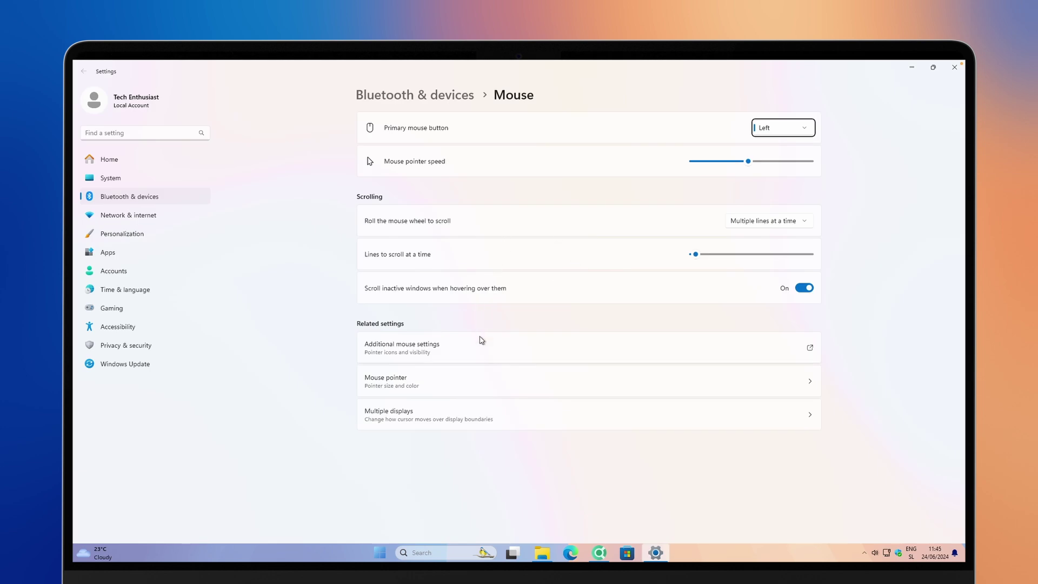
click(506, 349)
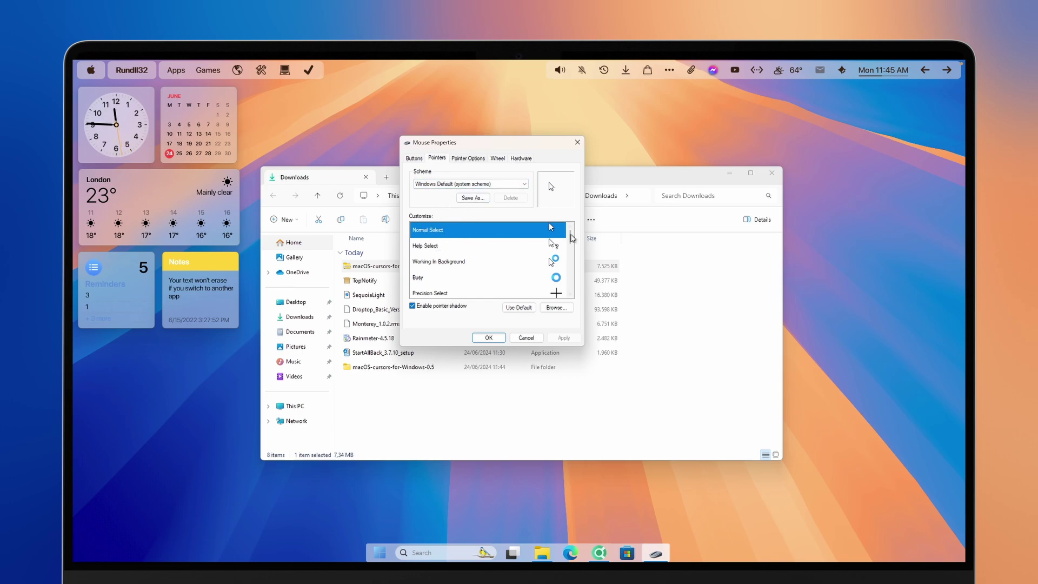
mouse_move(570, 236)
mouse_down()
mouse_move(570, 284)
mouse_move(570, 232)
mouse_up()
click(730, 172)
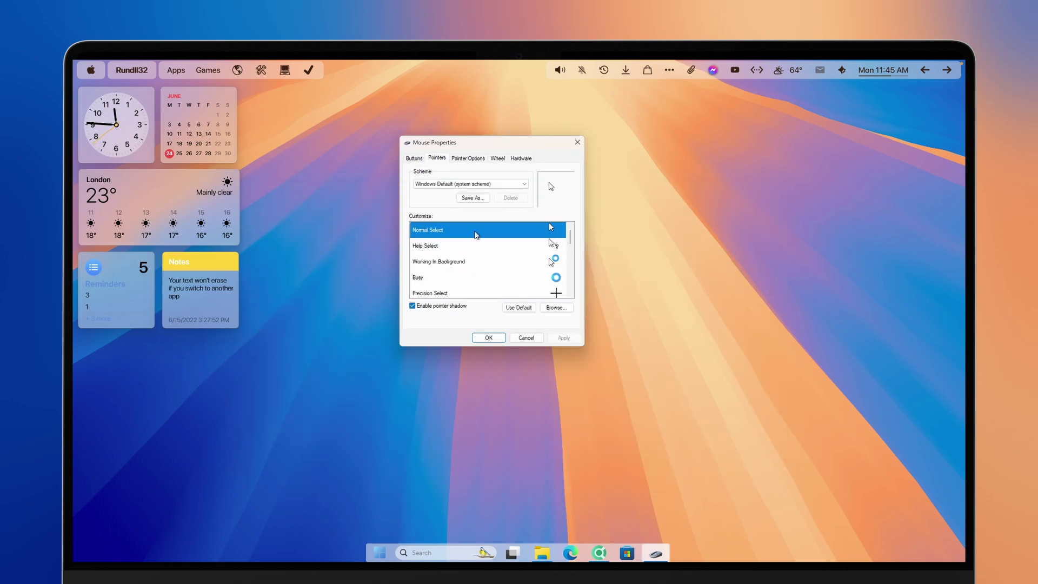
Browse for a replacement Normal Select cursor, going to the user's Downloads folder on Local Disk (C:)
click(557, 307)
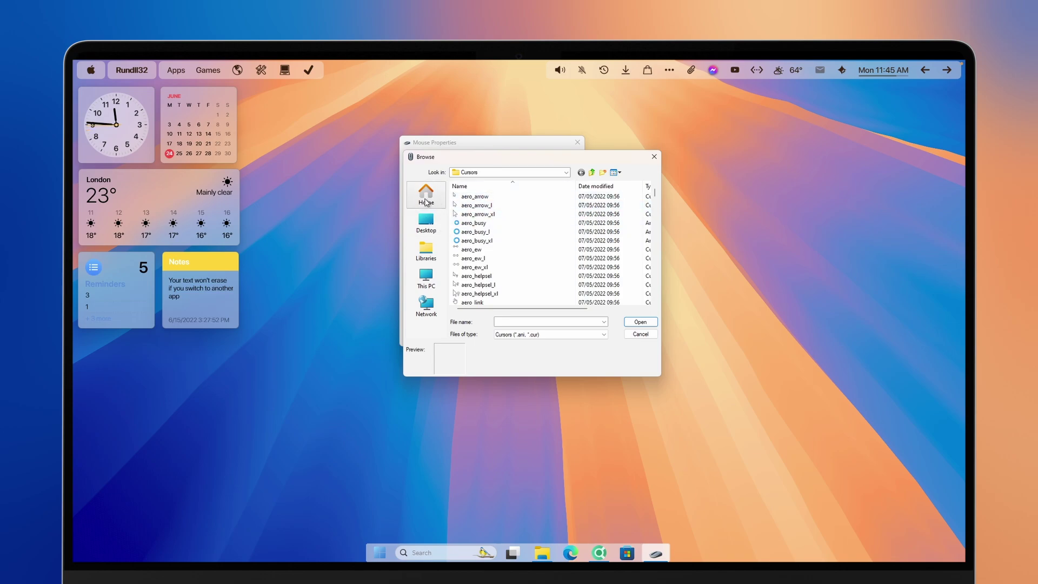
click(432, 275)
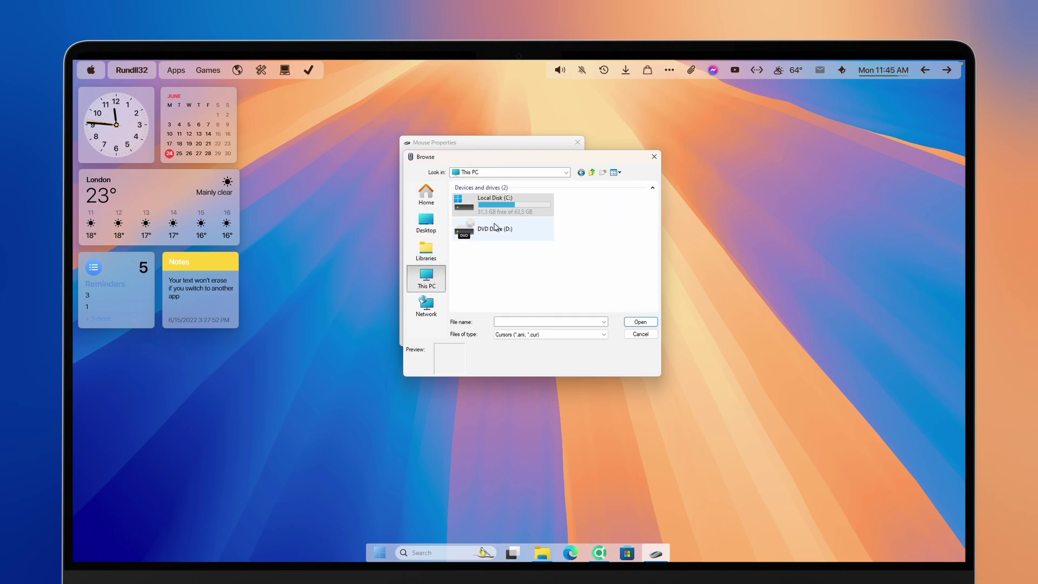
double_click(484, 208)
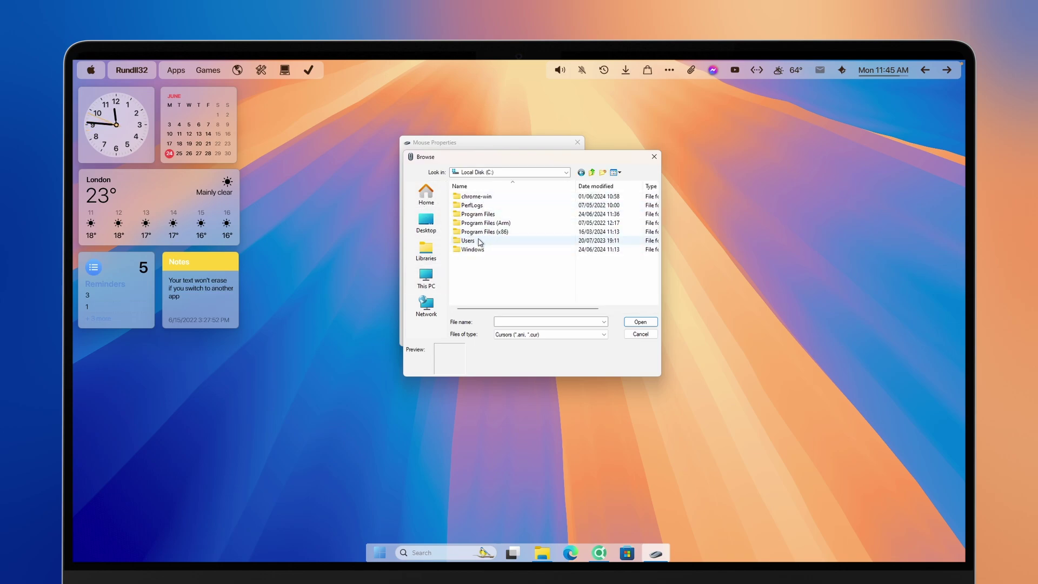
double_click(480, 241)
click(480, 208)
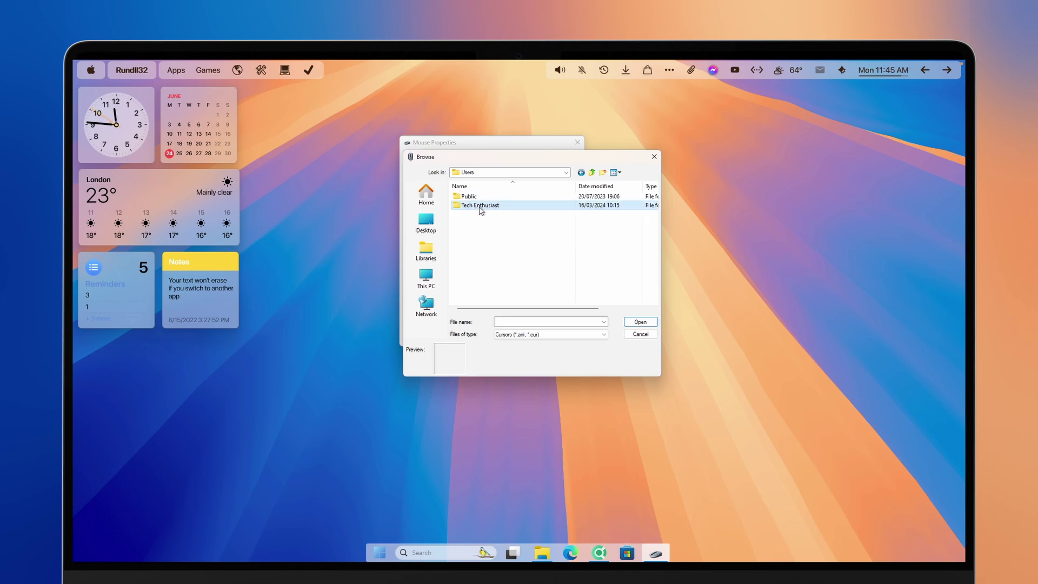
double_click(495, 207)
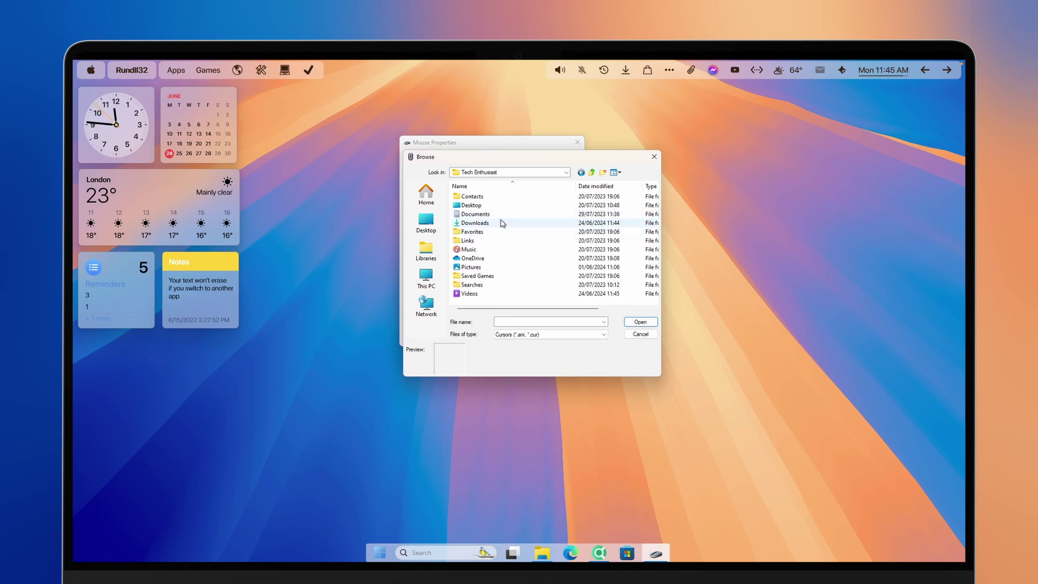
double_click(503, 222)
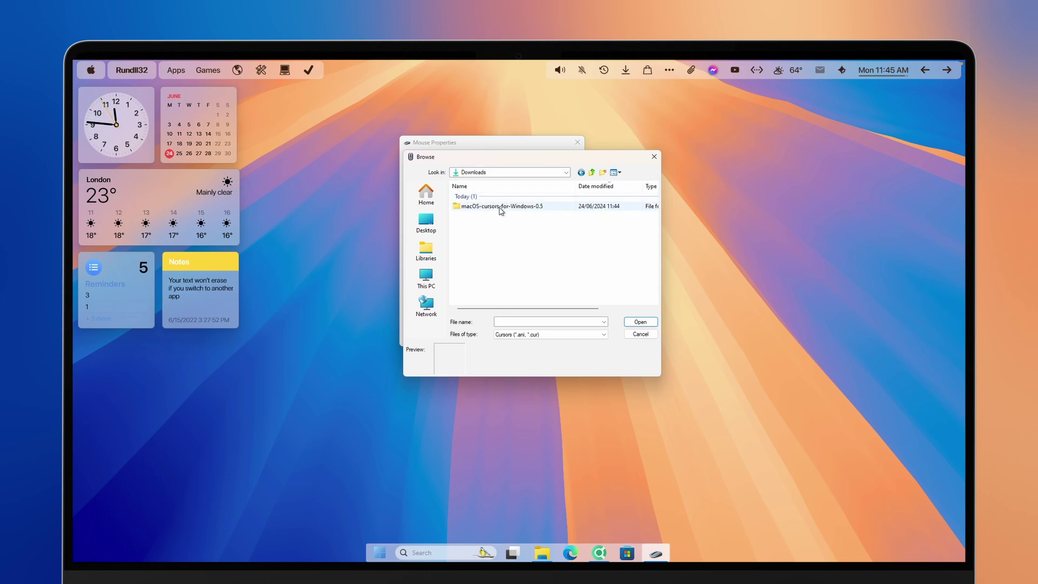
Assign the Normal cursor file from macOS-cursors-for-Windows-0.5 > 1. Sierra and newer > 1. No Shadow > 1. Normal to Normal Select
double_click(506, 208)
double_click(511, 207)
double_click(485, 216)
double_click(500, 219)
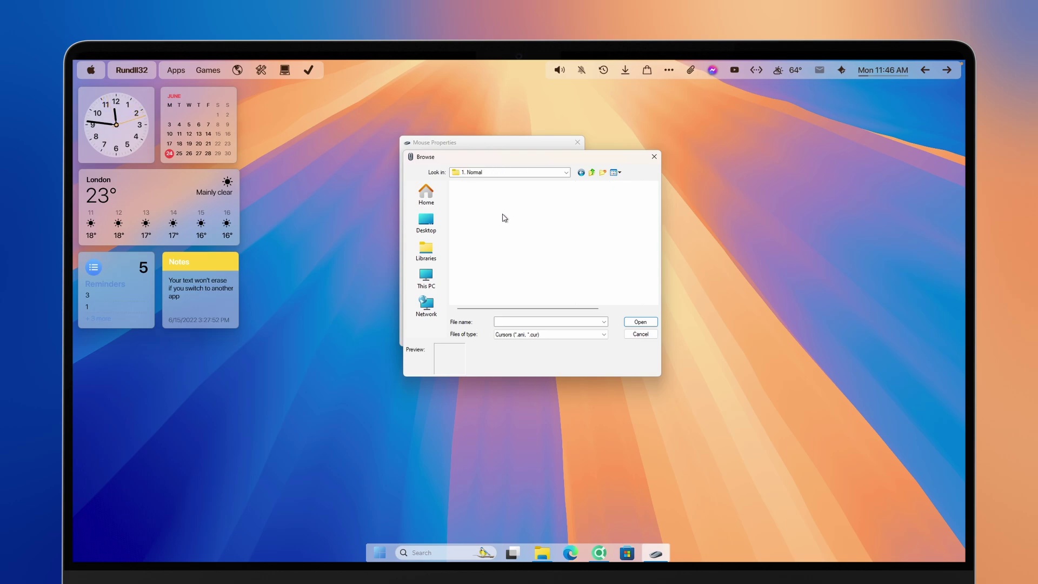
click(497, 210)
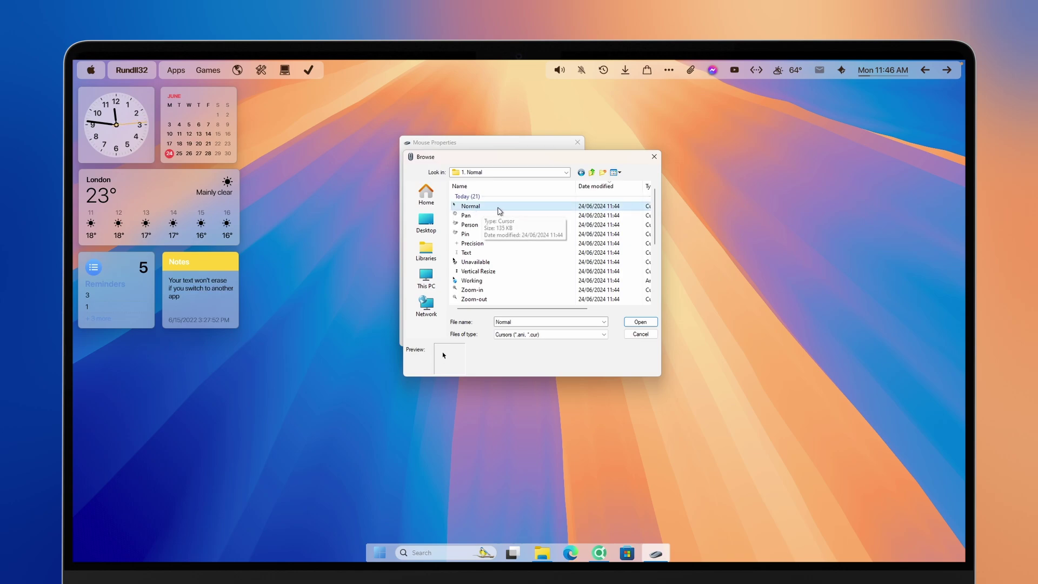
click(642, 323)
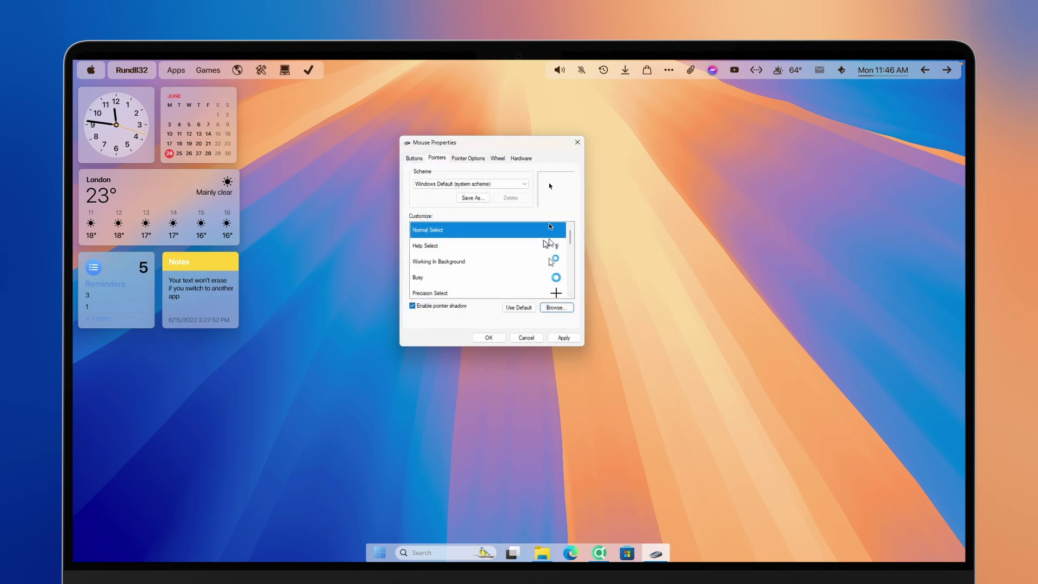
Look over the other customizable pointers, starting with Help Select, and confirm the pointer changes in Mouse Properties
click(438, 246)
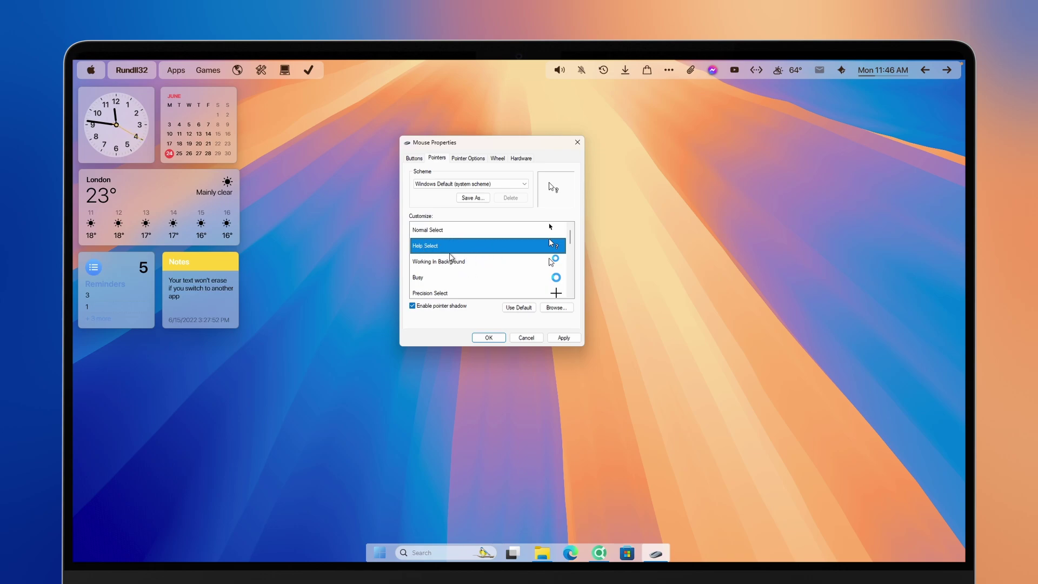
mouse_move(571, 241)
mouse_down()
mouse_move(571, 286)
mouse_move(572, 241)
mouse_up()
click(489, 338)
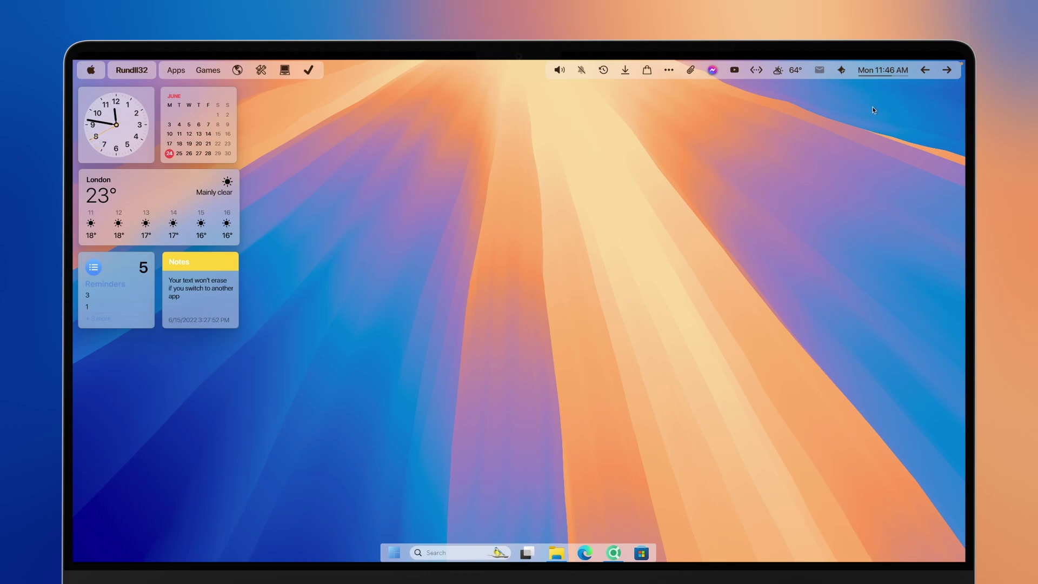
Switch to Chrome to view the macOS-cursors-for-Windows releases page and minimize the browser again
click(616, 547)
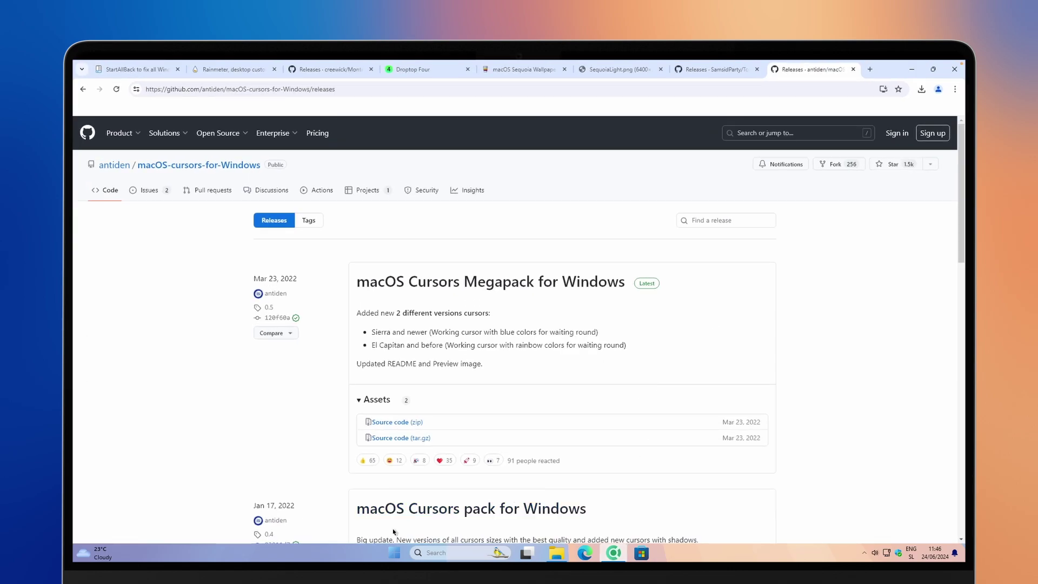
click(912, 69)
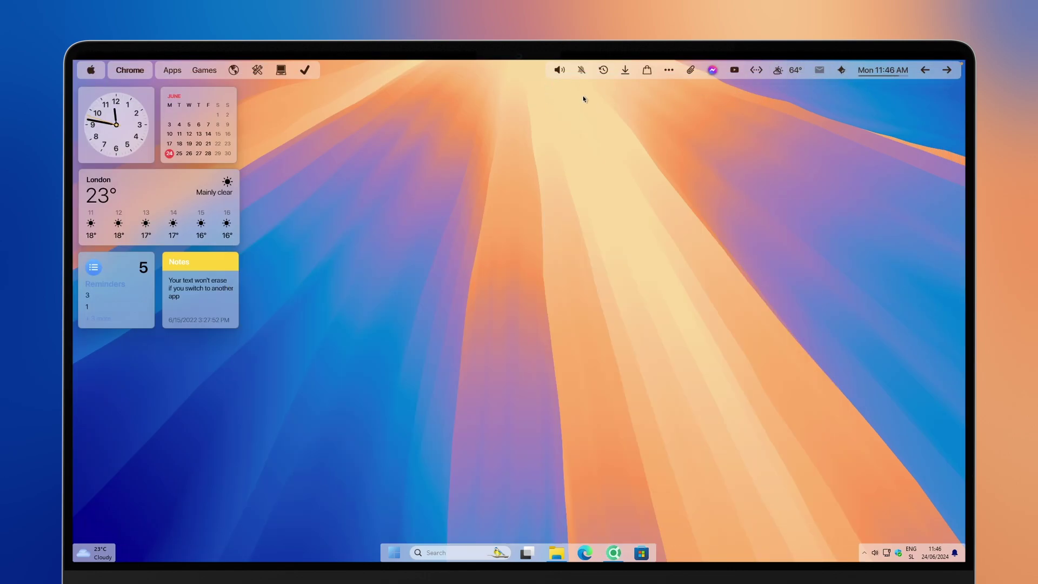